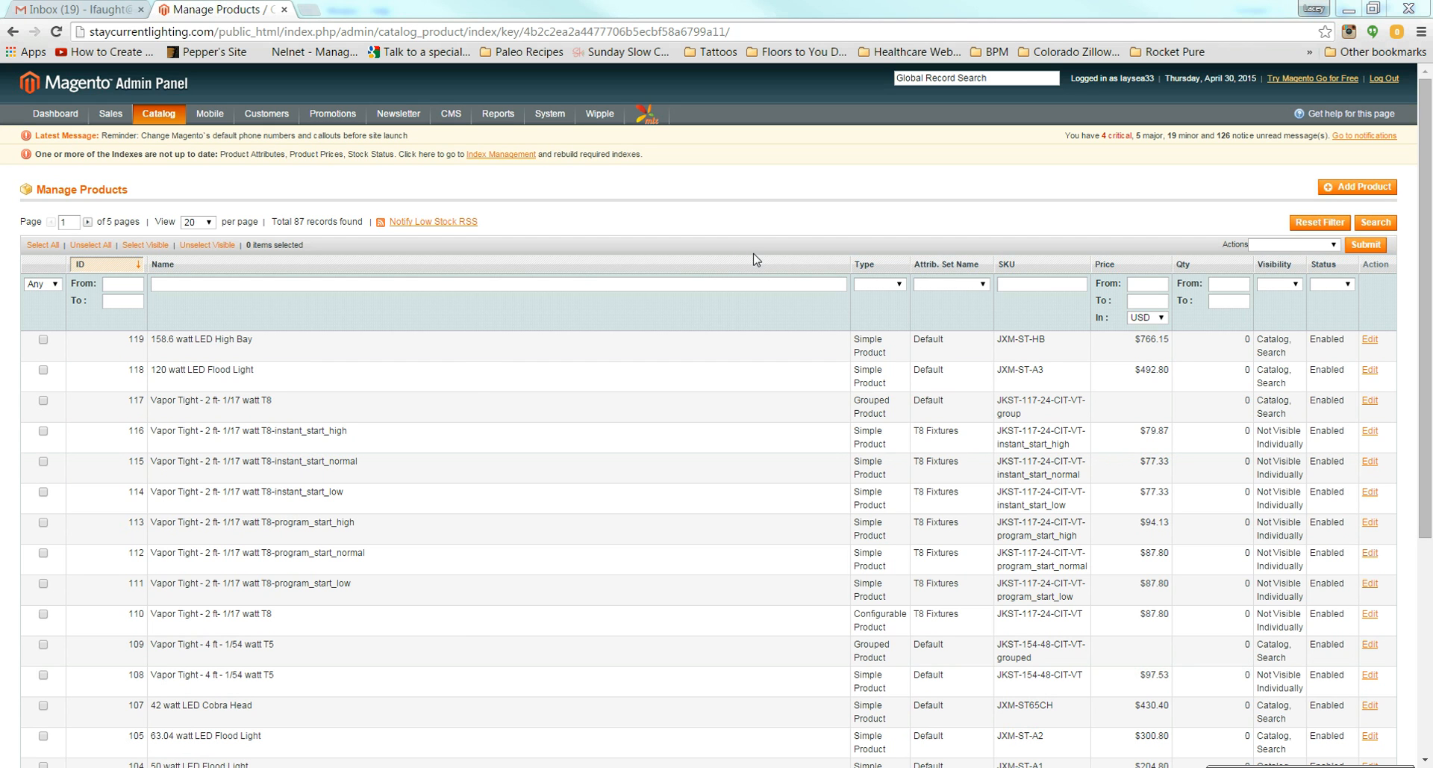
Step: Bring the vapor tight price sheet over the browser, maximize it and look through it
left_click_drag(1432, 15, 549, 17)
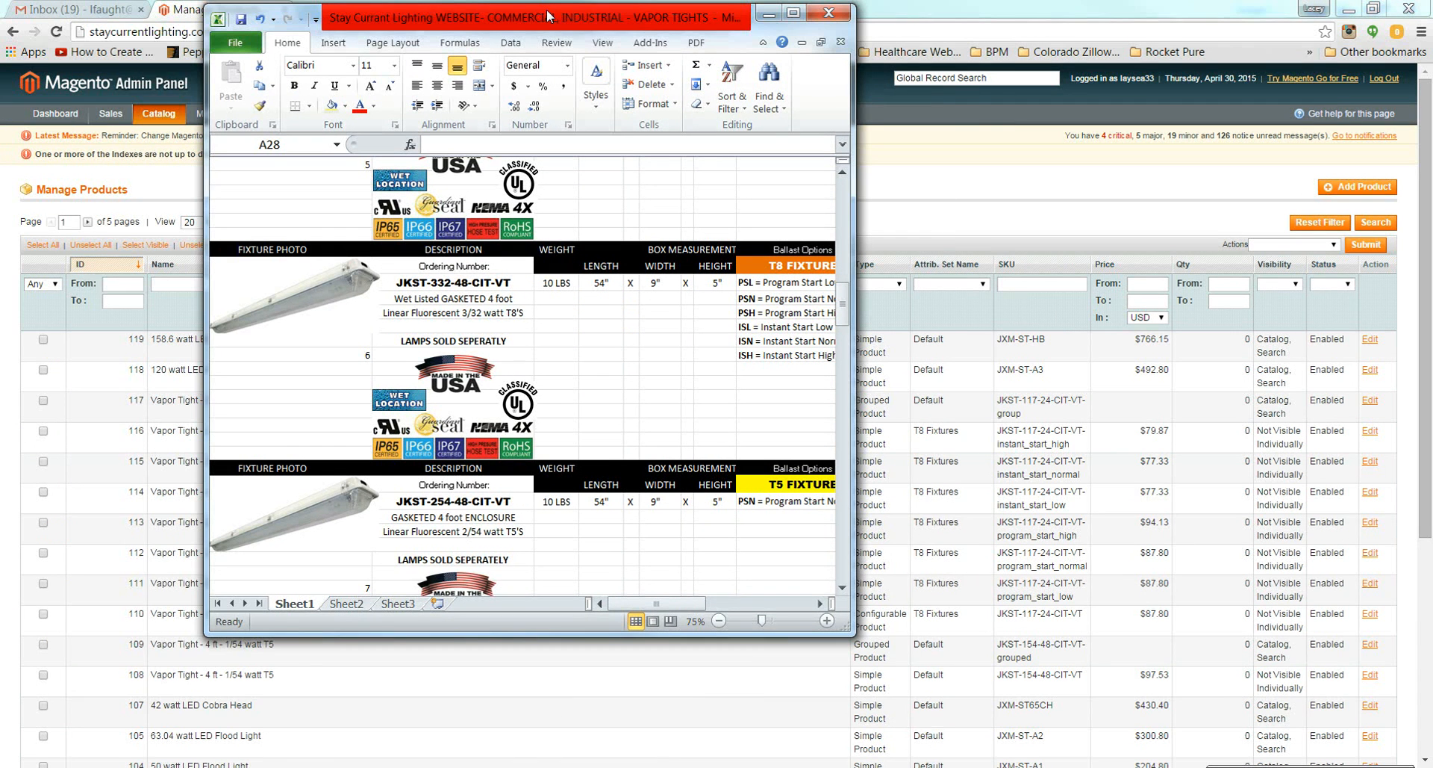
double_click(548, 16)
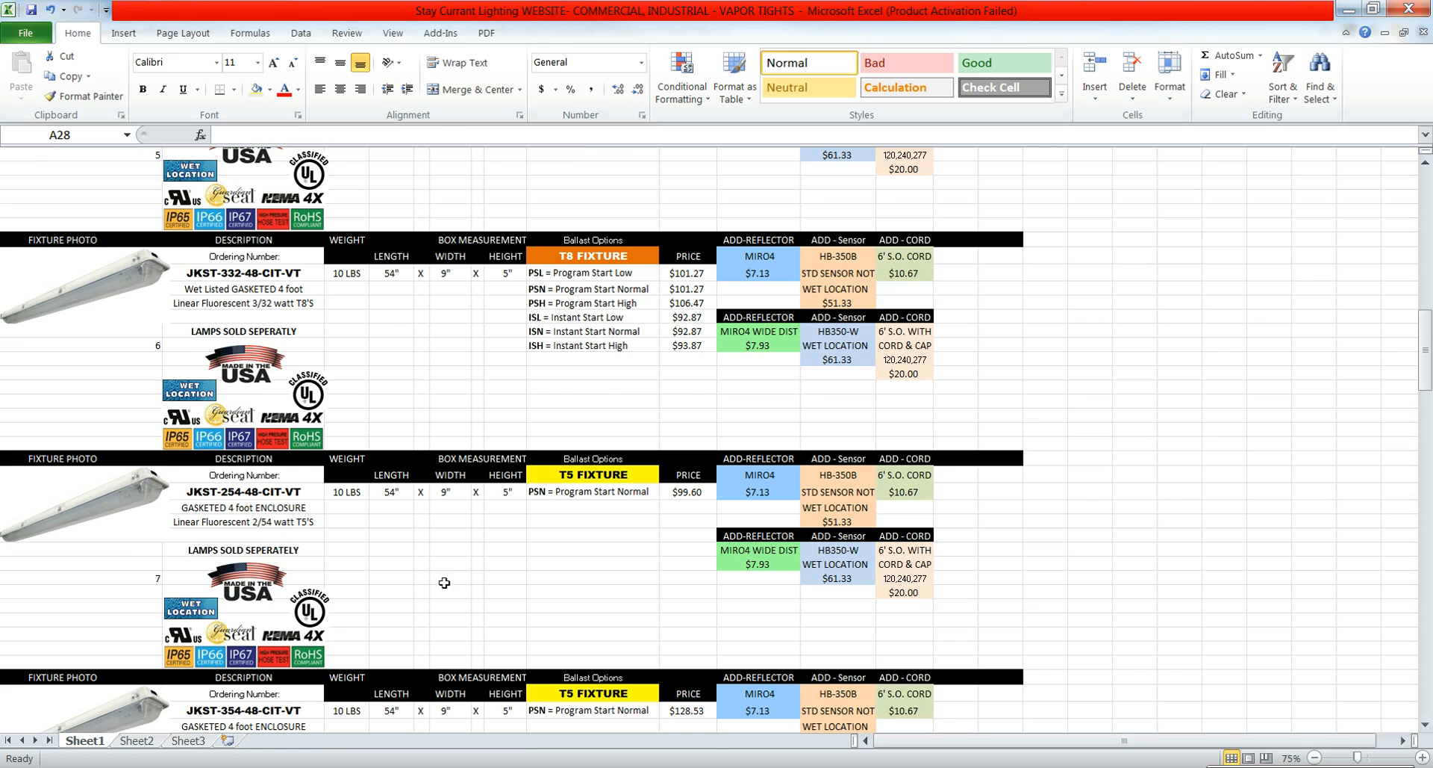
scroll(442, 584, "up", 4)
scroll(451, 578, "down", 4)
Step: Filter products by name 'vapor tight' and open Vapor Tight - 4 ft - 1/54 watt T5
left_click(1350, 9)
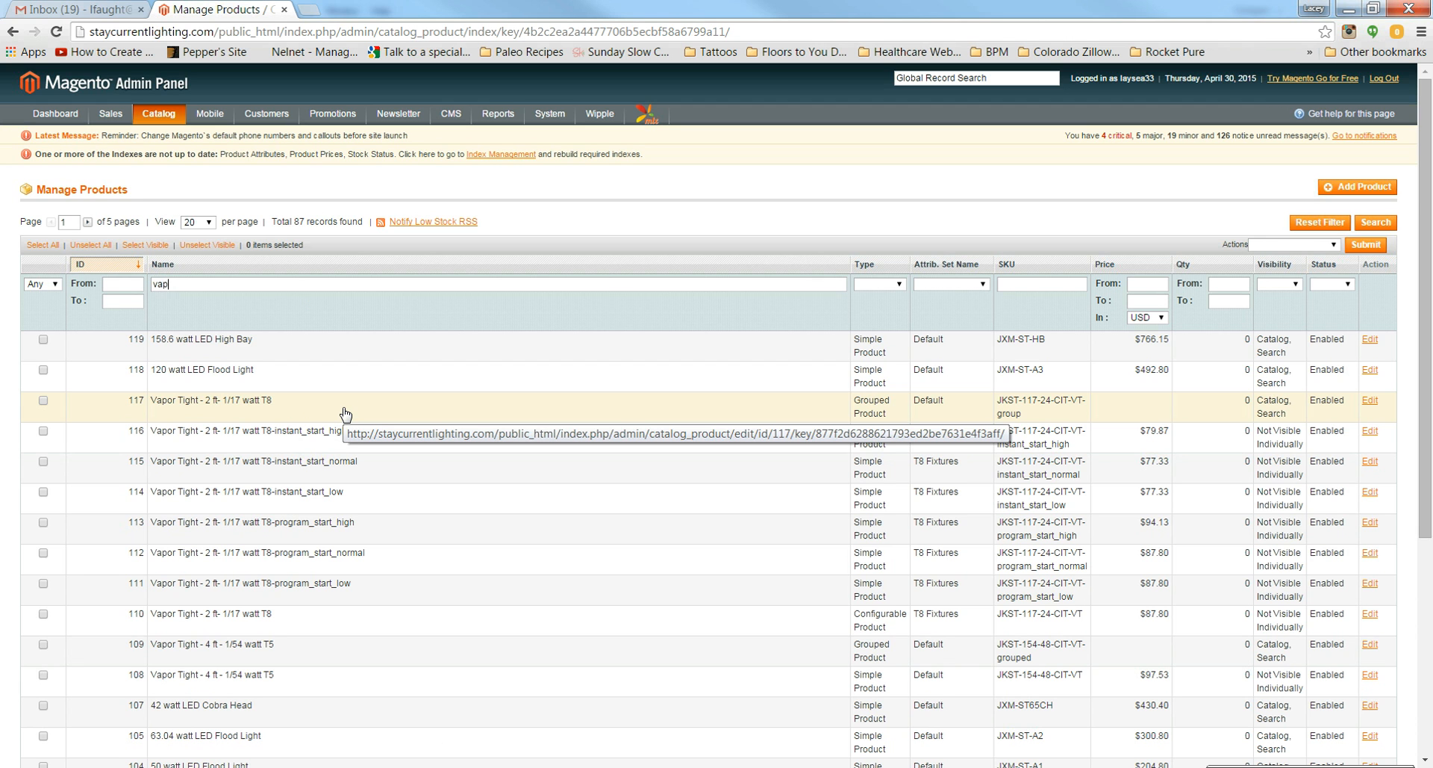
key("Return")
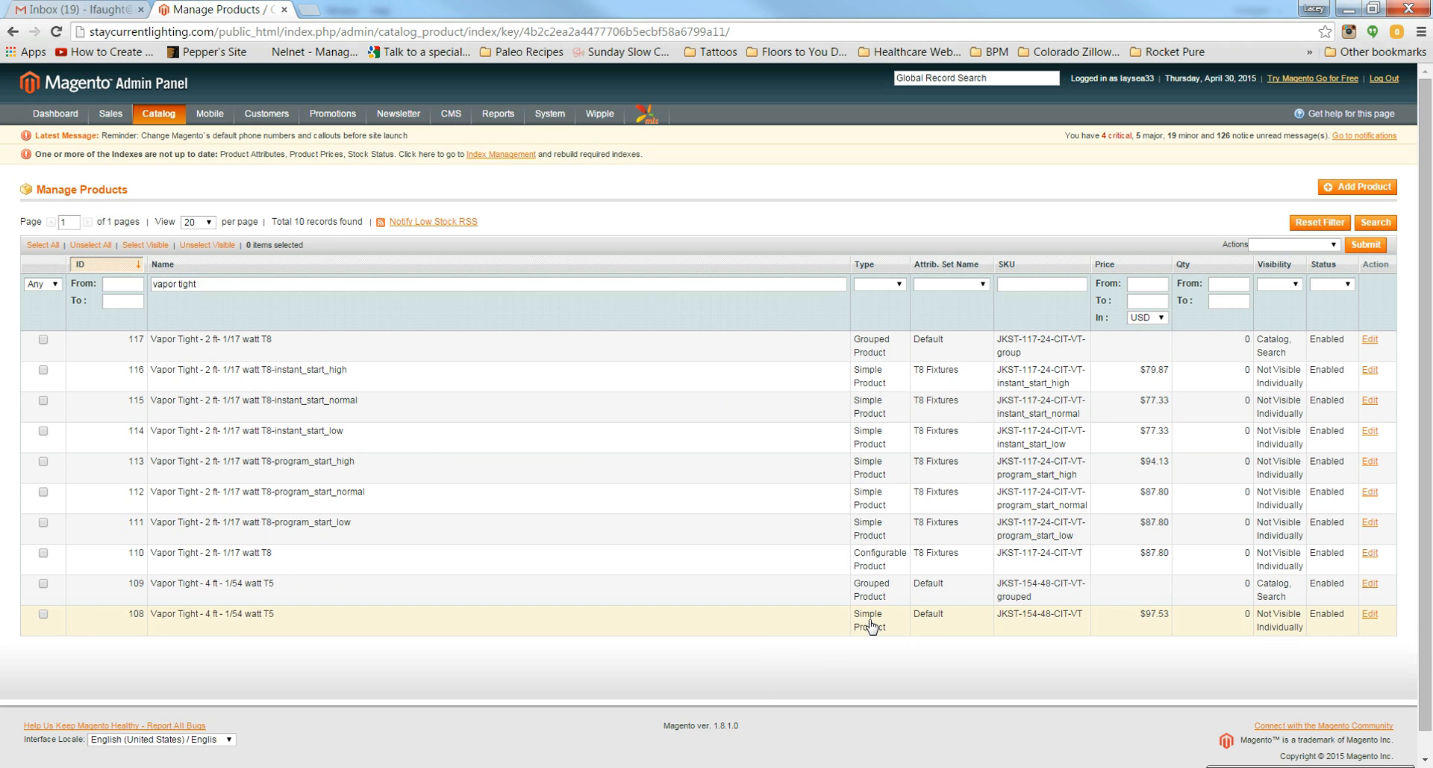
left_click(187, 624)
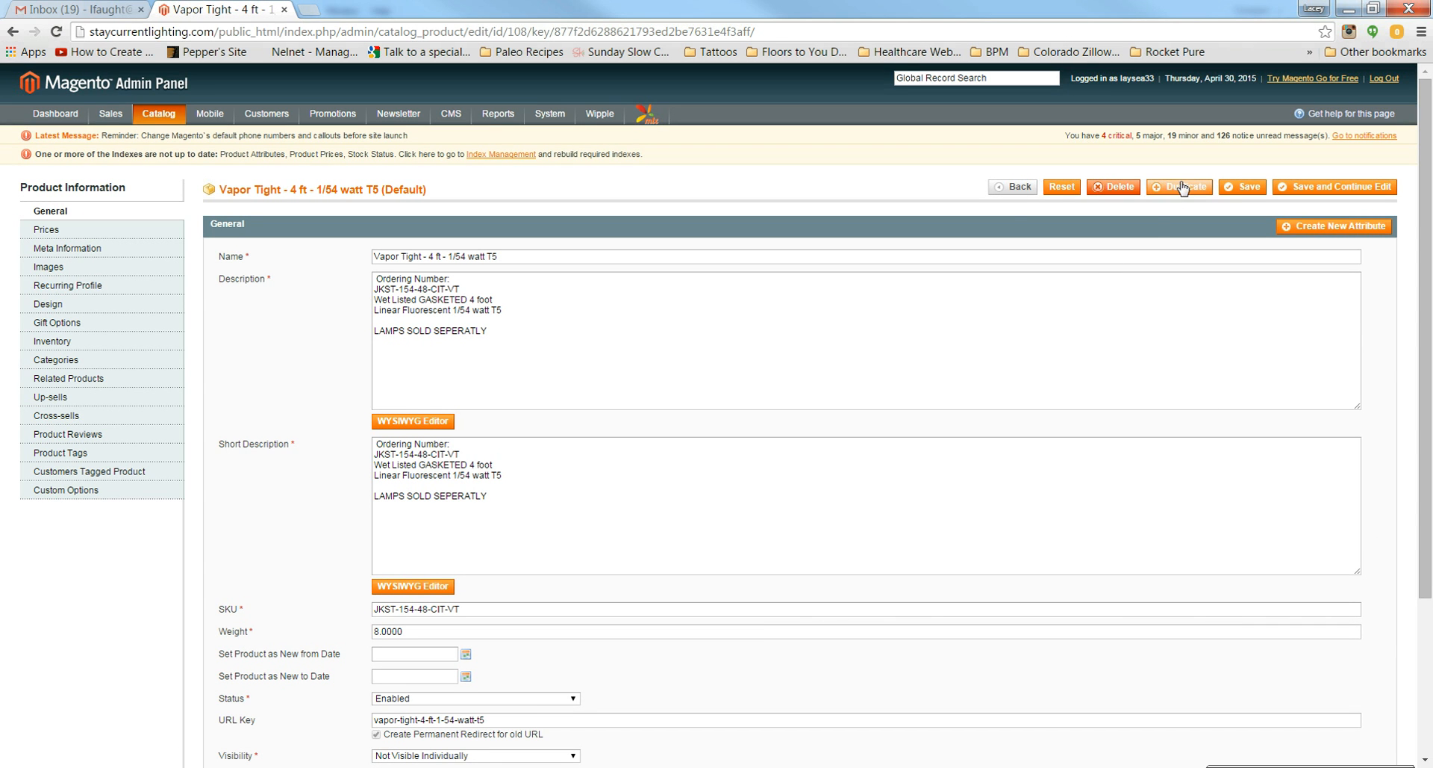
Step: Duplicate the 1/54 watt T5 product and check the price sheet for the new model
left_click(1182, 187)
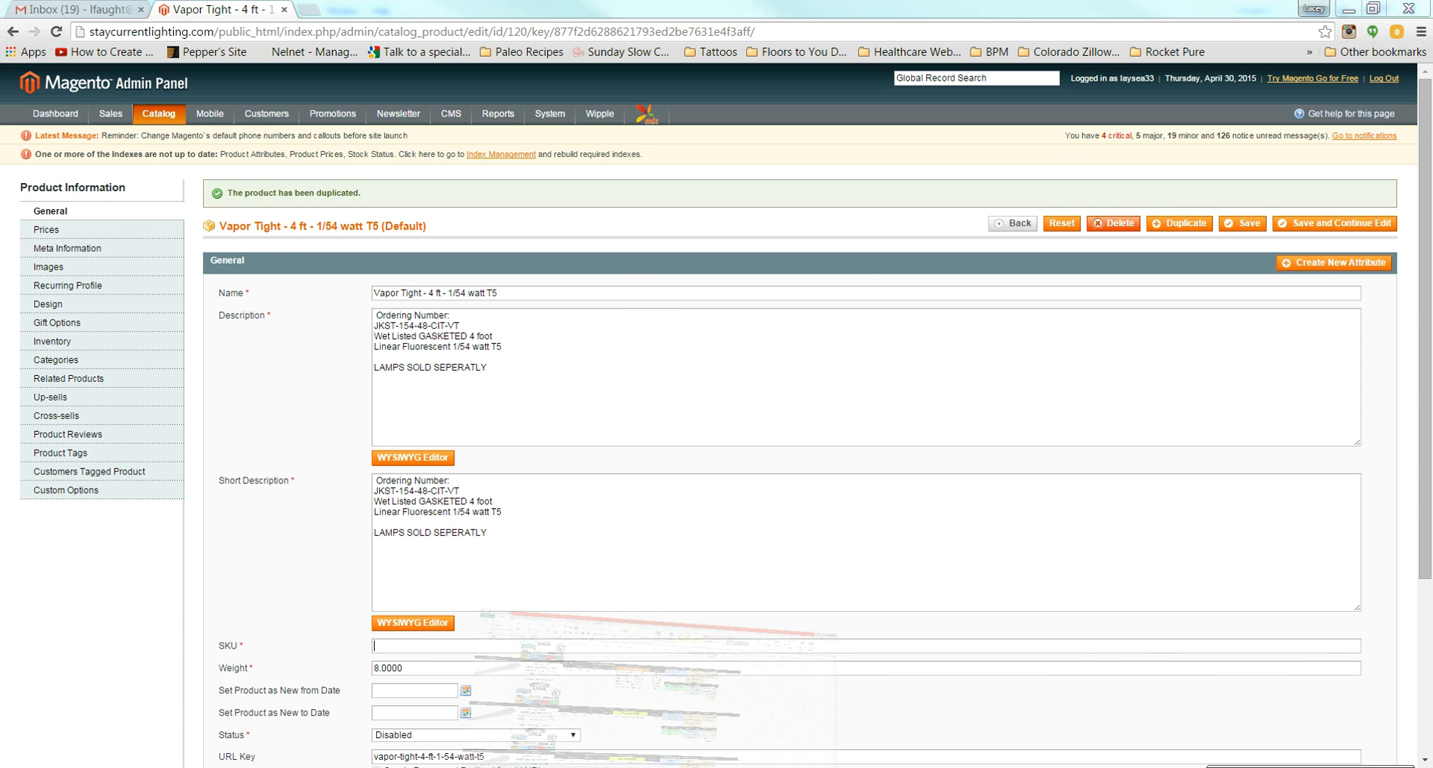
key("alt+Tab")
key("alt+Tab")
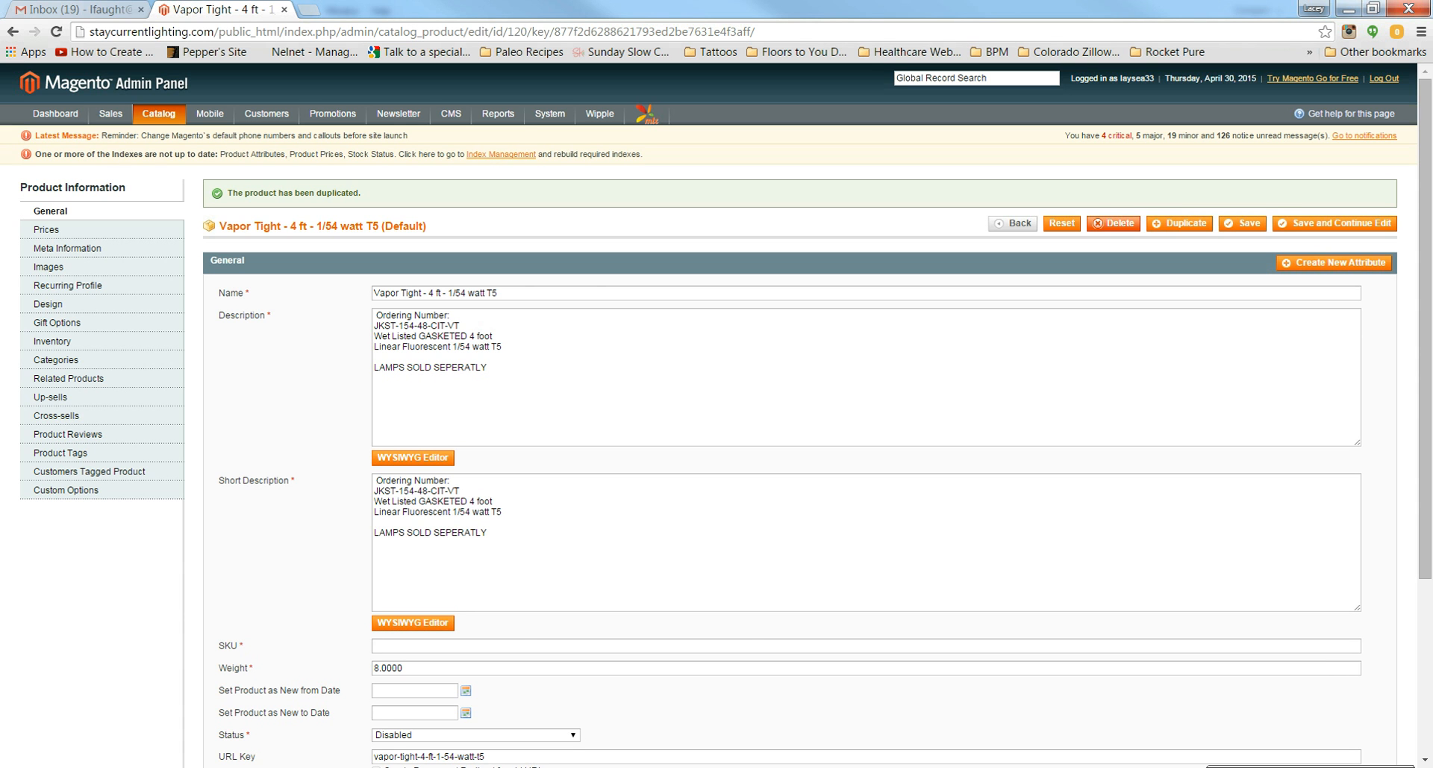
key("alt+Tab")
Step: Rename the copy from 1/54 to 2/54 watt T5
left_click(455, 292)
key("BackSpace")
type("2")
Step: Paste the JKST-254-48-CIT-VT description from the price sheet into Description and Short Description
left_click(626, 766)
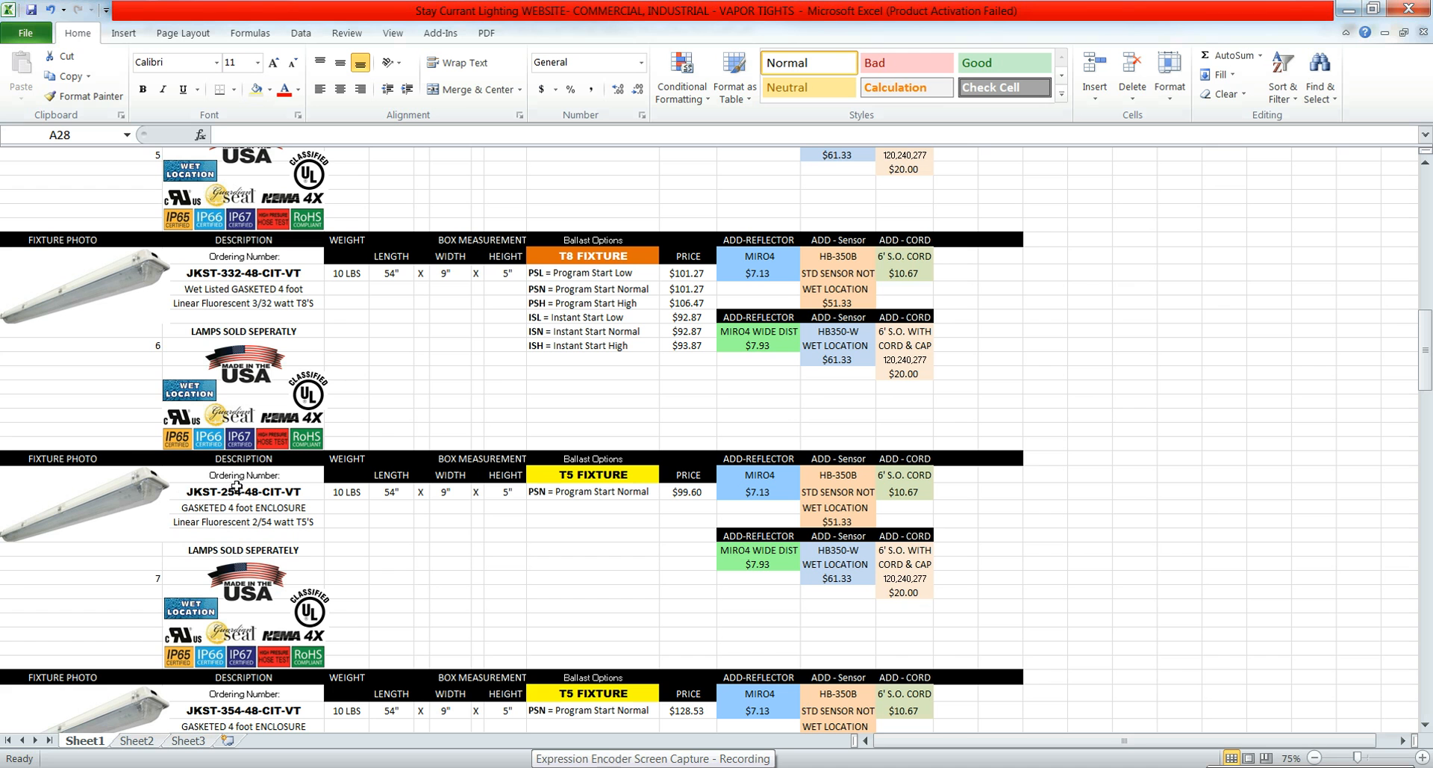
left_click_drag(237, 478, 228, 553)
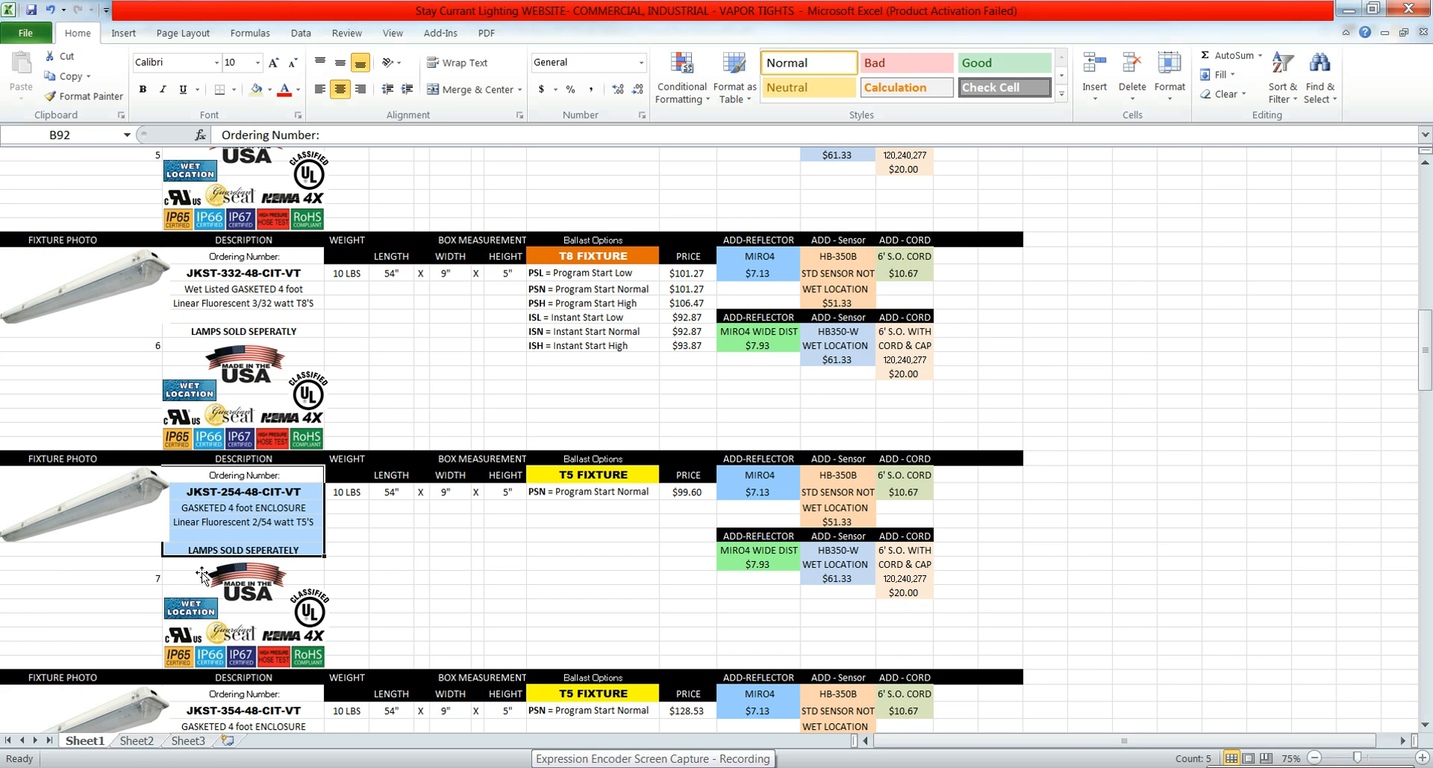
key("ctrl+c")
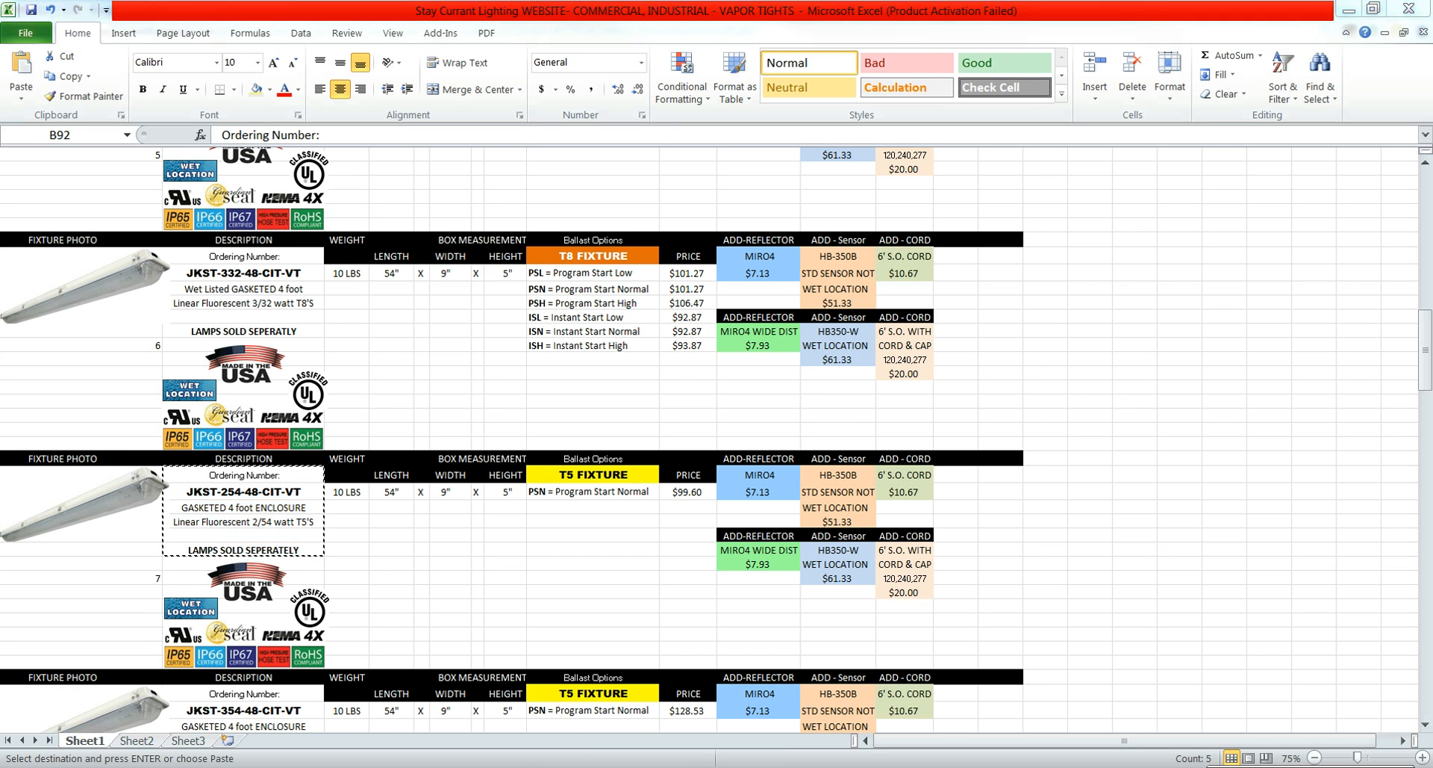
key("alt+Tab")
left_click_drag(515, 404, 180, 250)
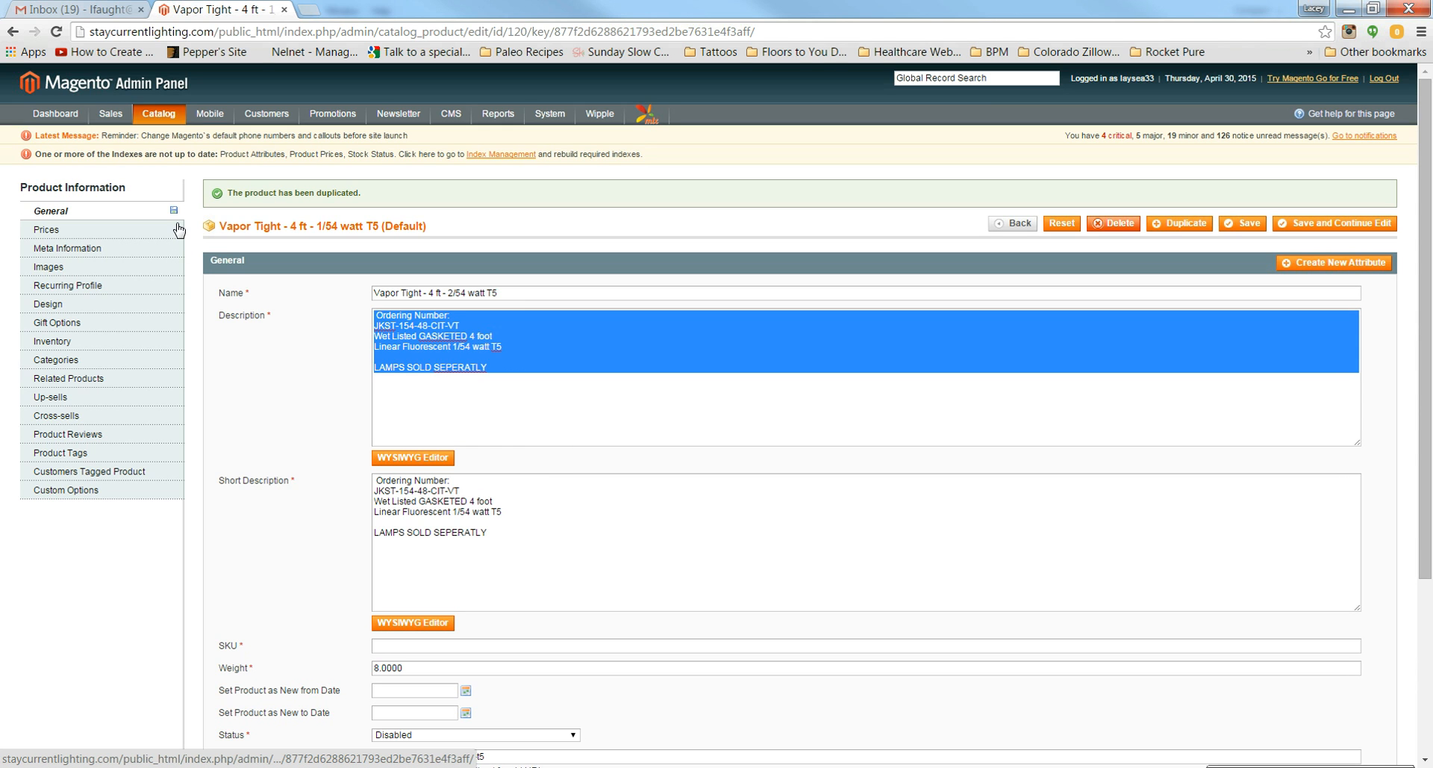
key("ctrl+v")
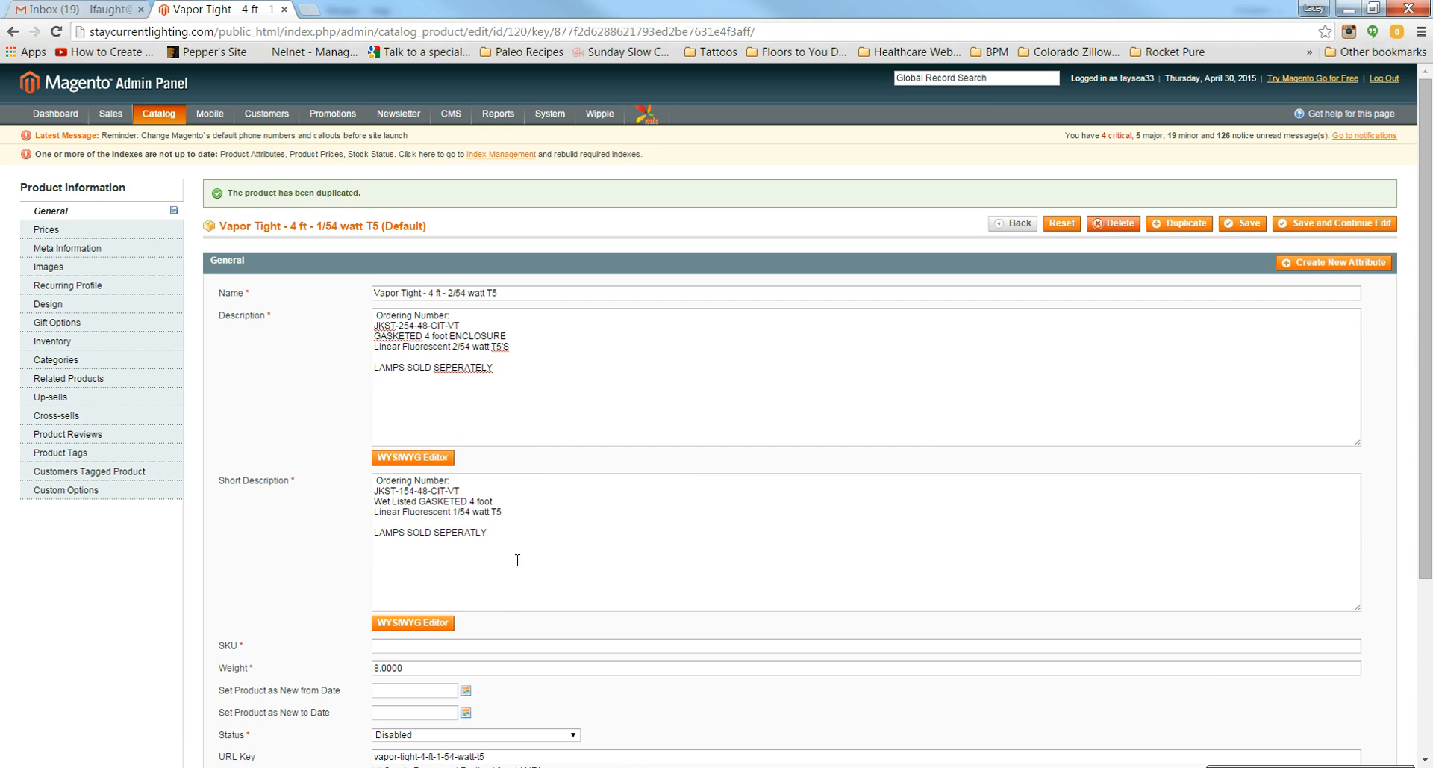
left_click_drag(538, 538, 318, 439)
key("ctrl+v")
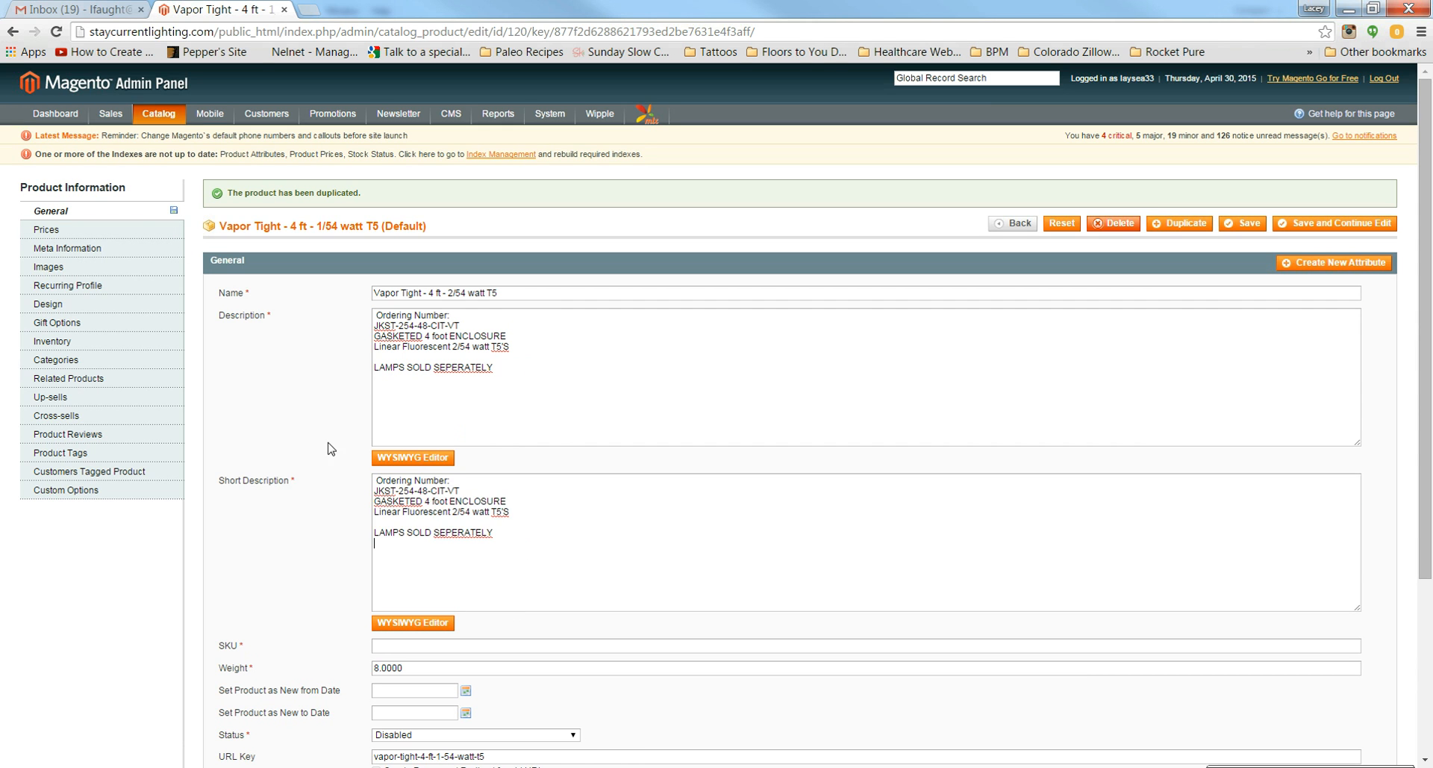
Step: Enter JKST-254-48-CIT-VT as the SKU and check the weight on the price sheet
left_click_drag(457, 490, 369, 487)
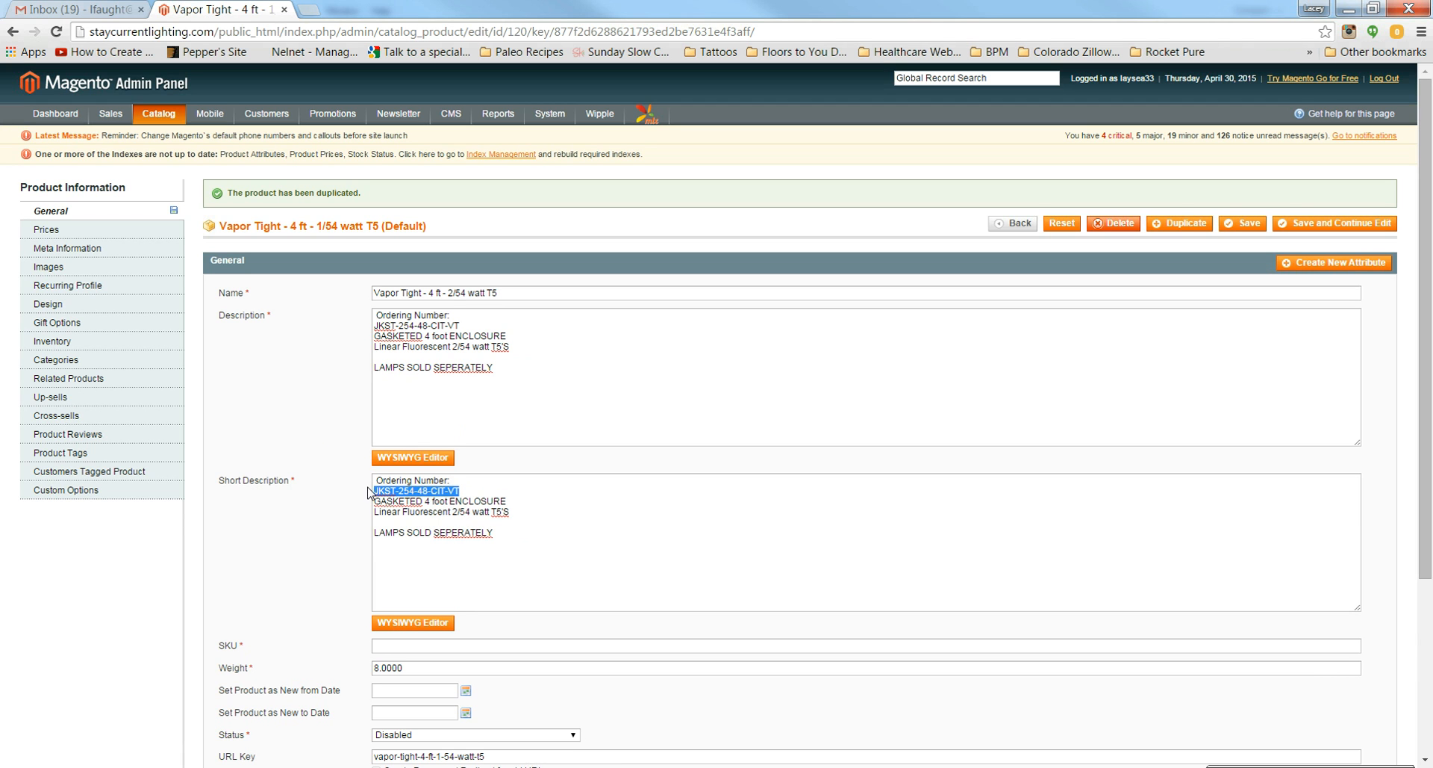
left_click(403, 643)
key("ctrl+v")
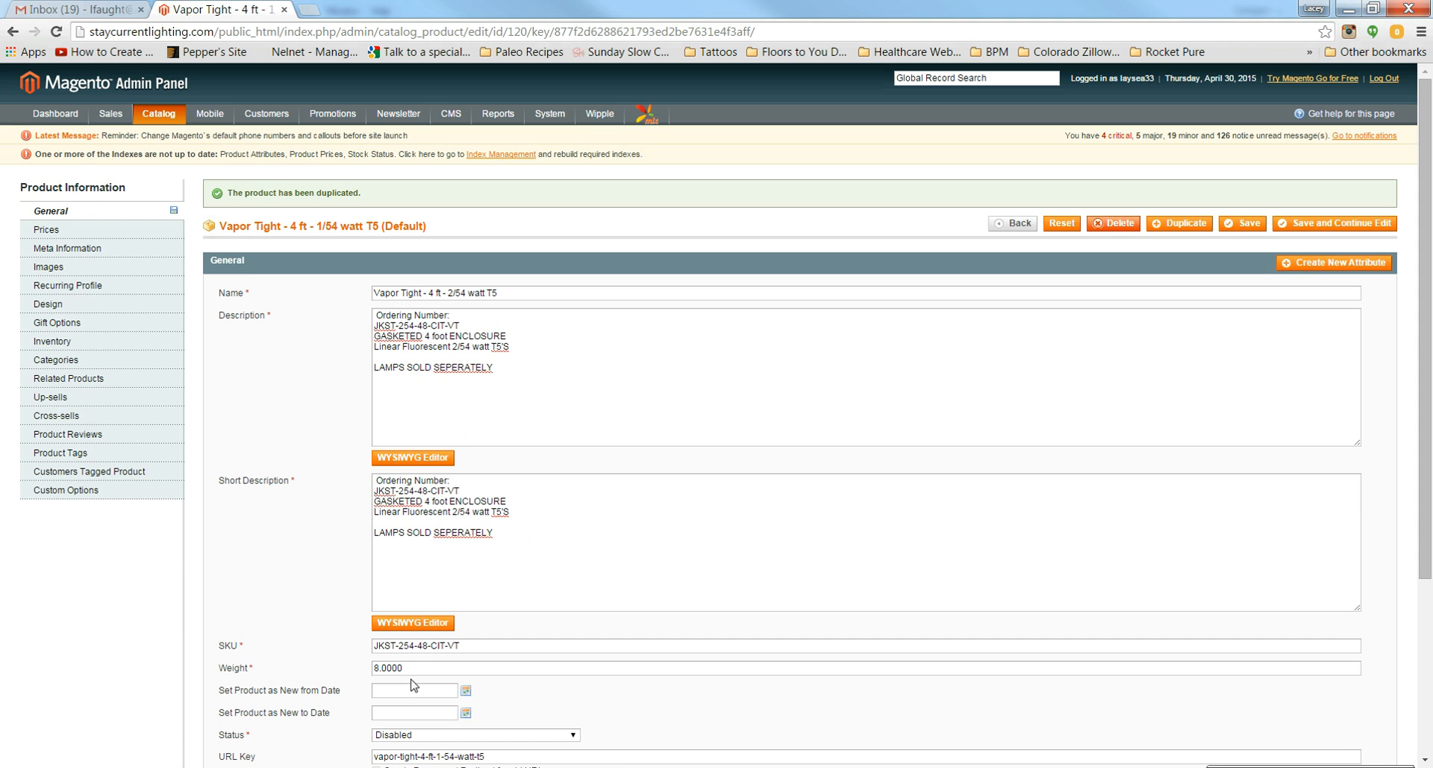
key("alt+Tab")
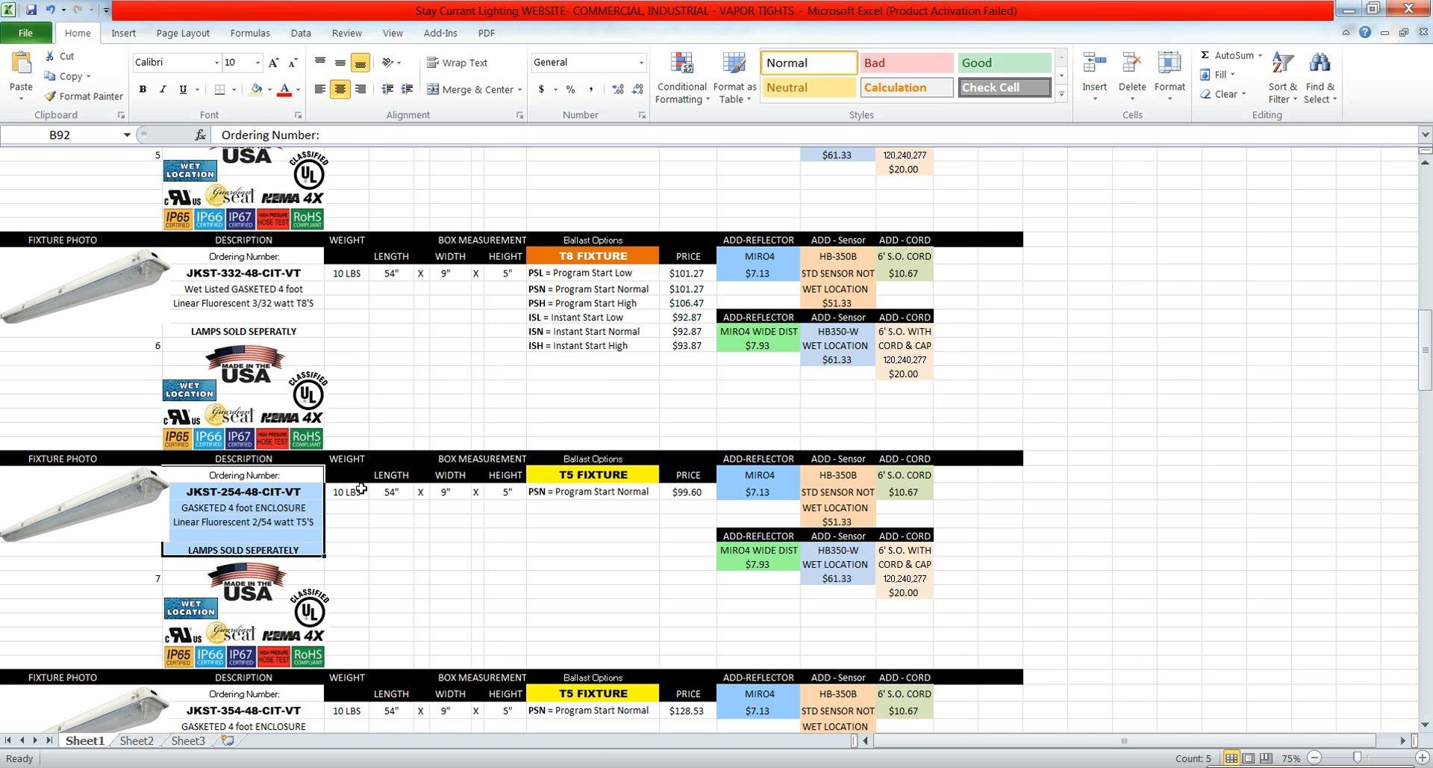
key("alt+Tab")
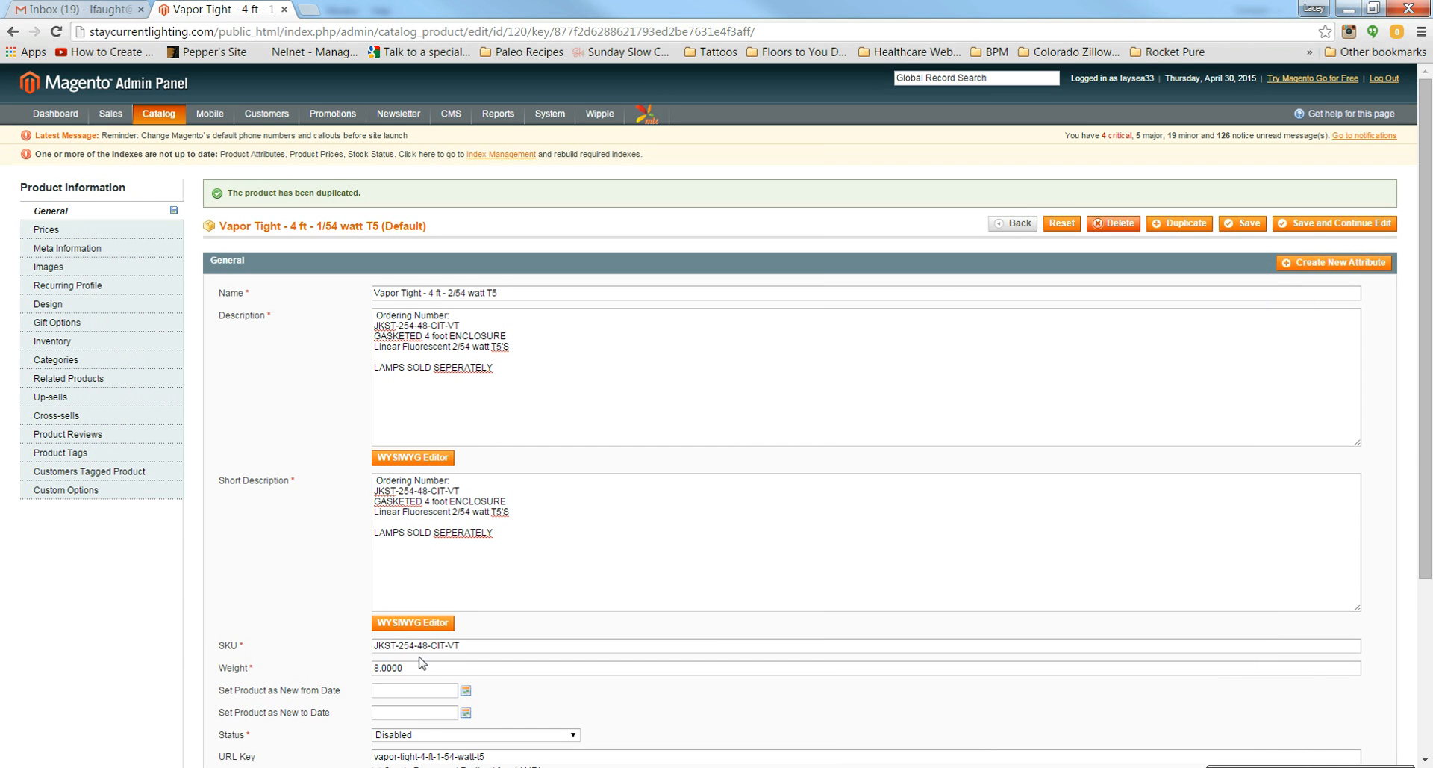
Step: Set the weight to 10 and the status to Enabled
key("Tab")
type("1")
scroll(326, 620, "down", 1)
left_click(393, 661)
left_click(403, 681)
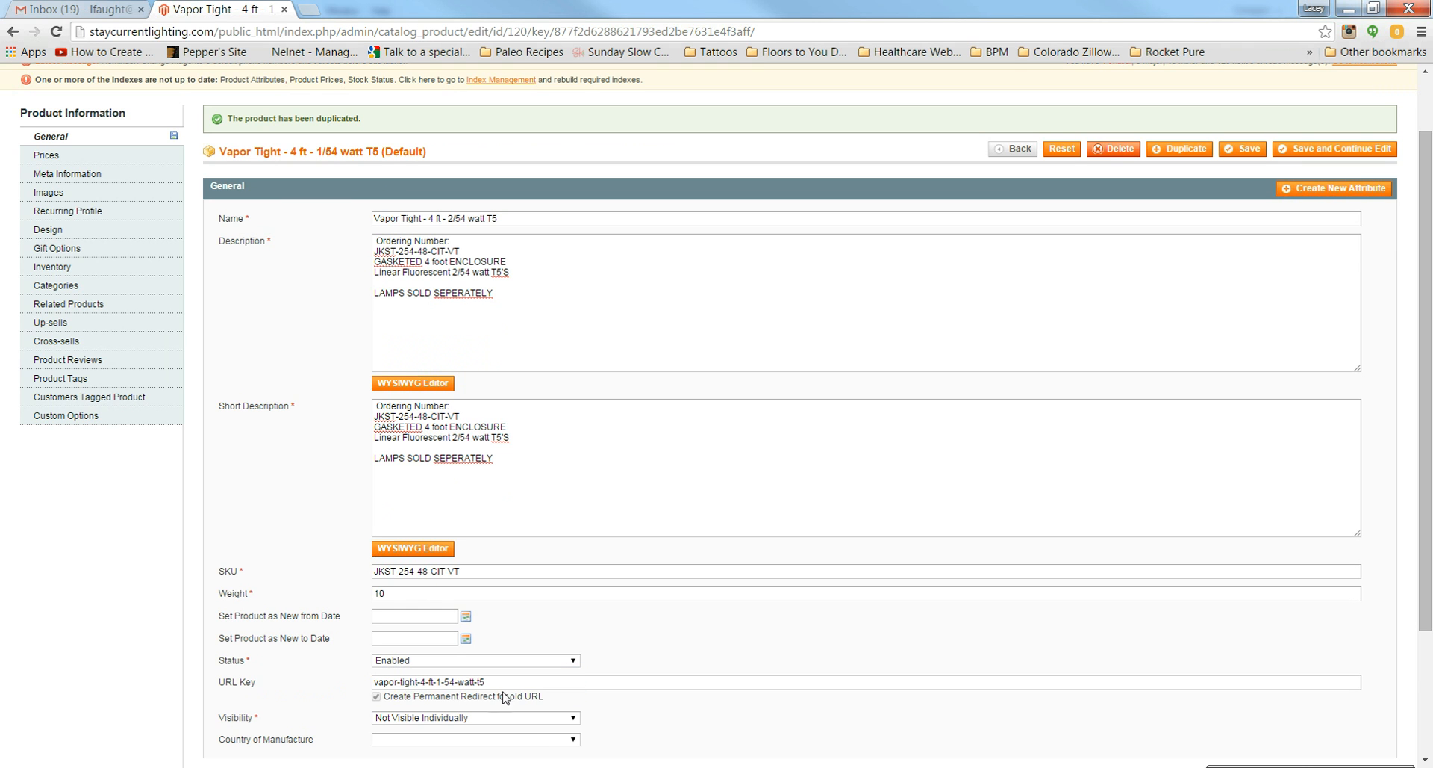
Step: Change the URL key to vapor-tight-4-ft-2-54-watt-t5
left_click(446, 680)
key("BackSpace")
type("2")
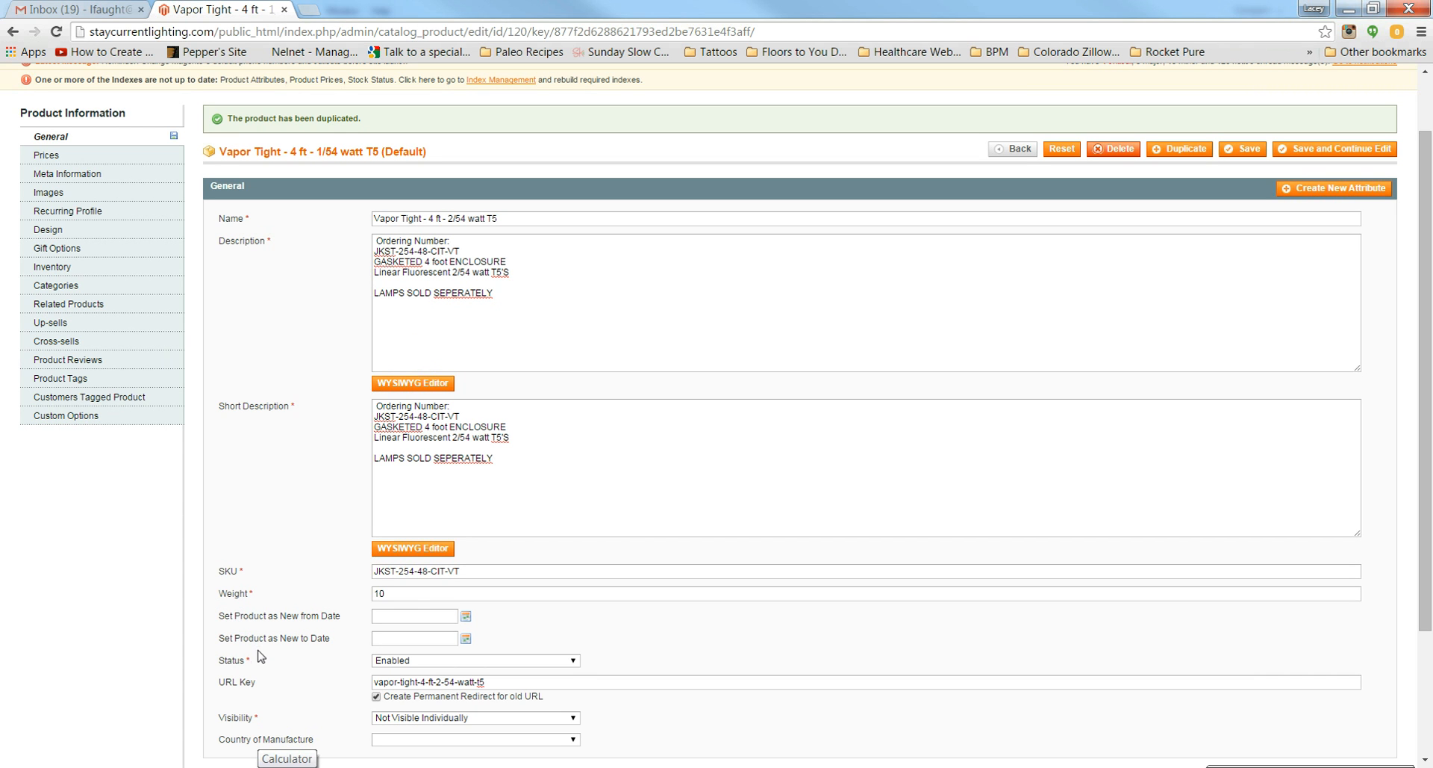
Step: Change the copy's price from 97.53 to 99.60 after checking the price sheet
left_click(59, 157)
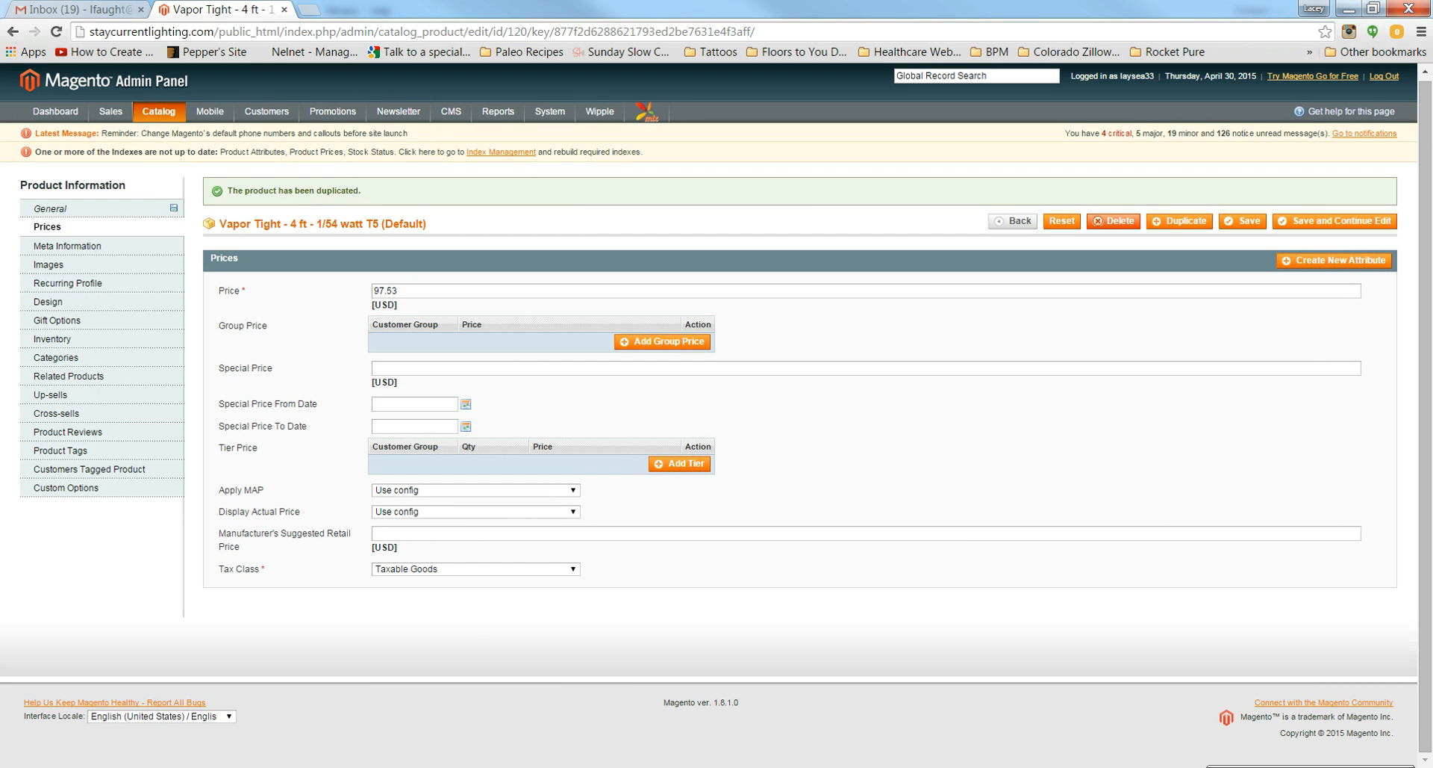
key("alt+Tab")
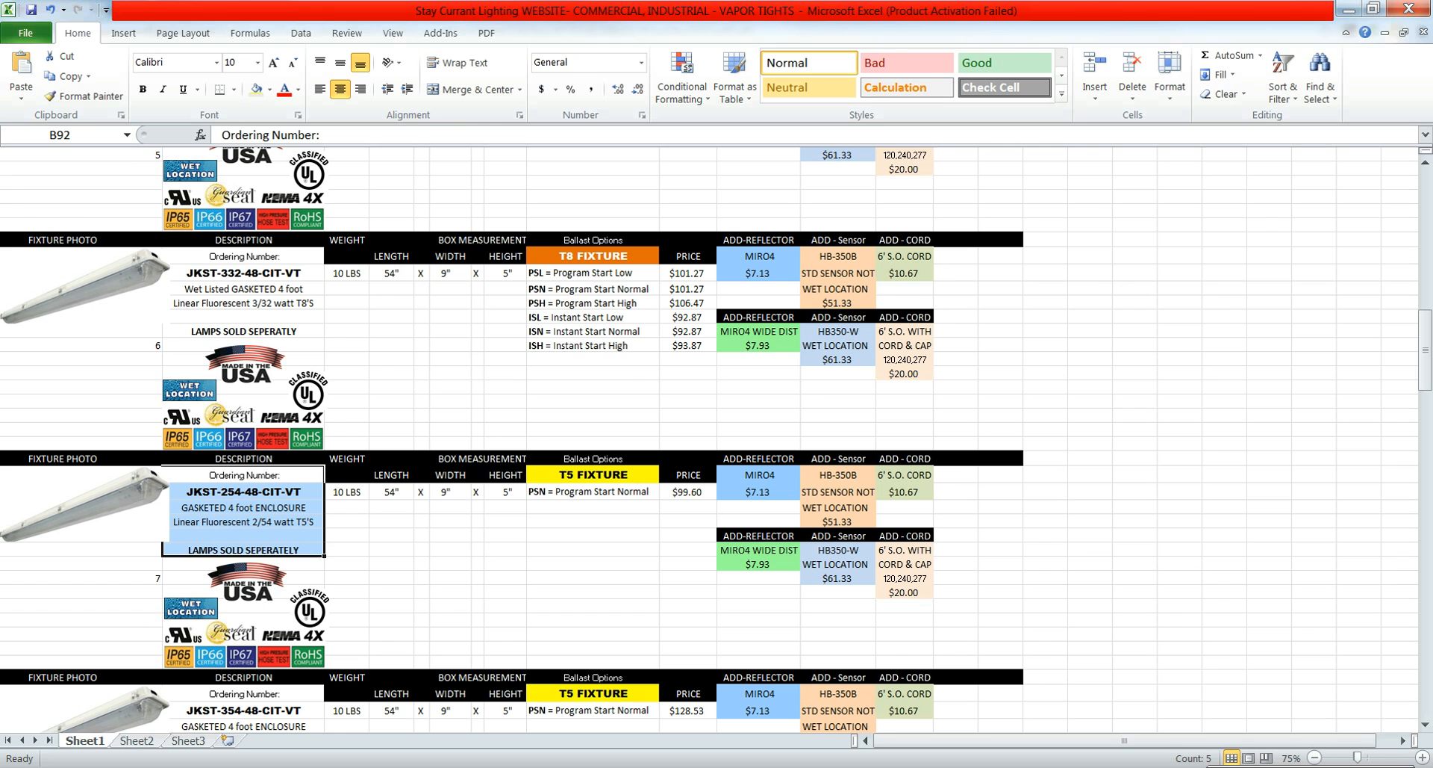
key("alt+Tab")
double_click(413, 292)
type("99.60")
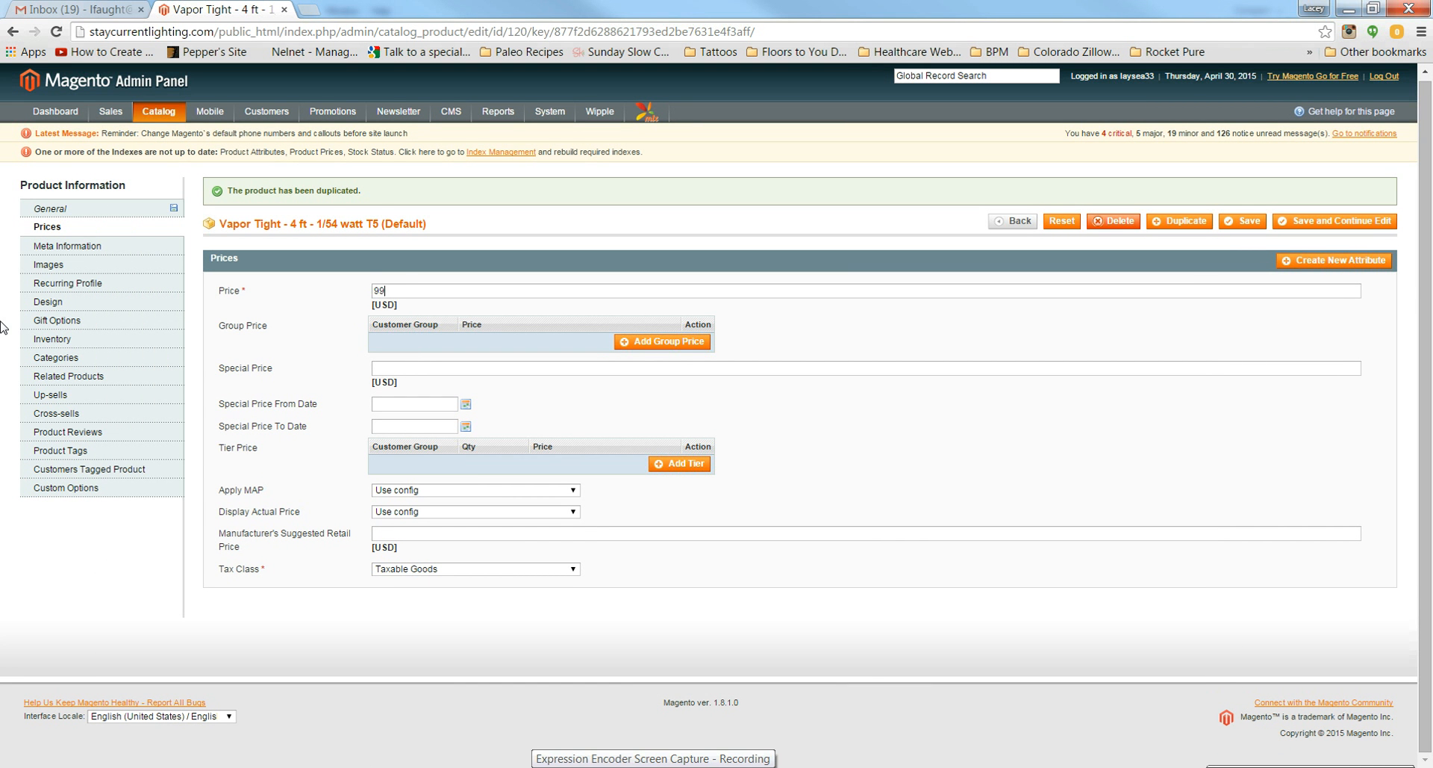
Step: Remove the inherited image and pick JKST-254-48-CIT-VT.jpg from the Stay Current image folder
left_click(49, 266)
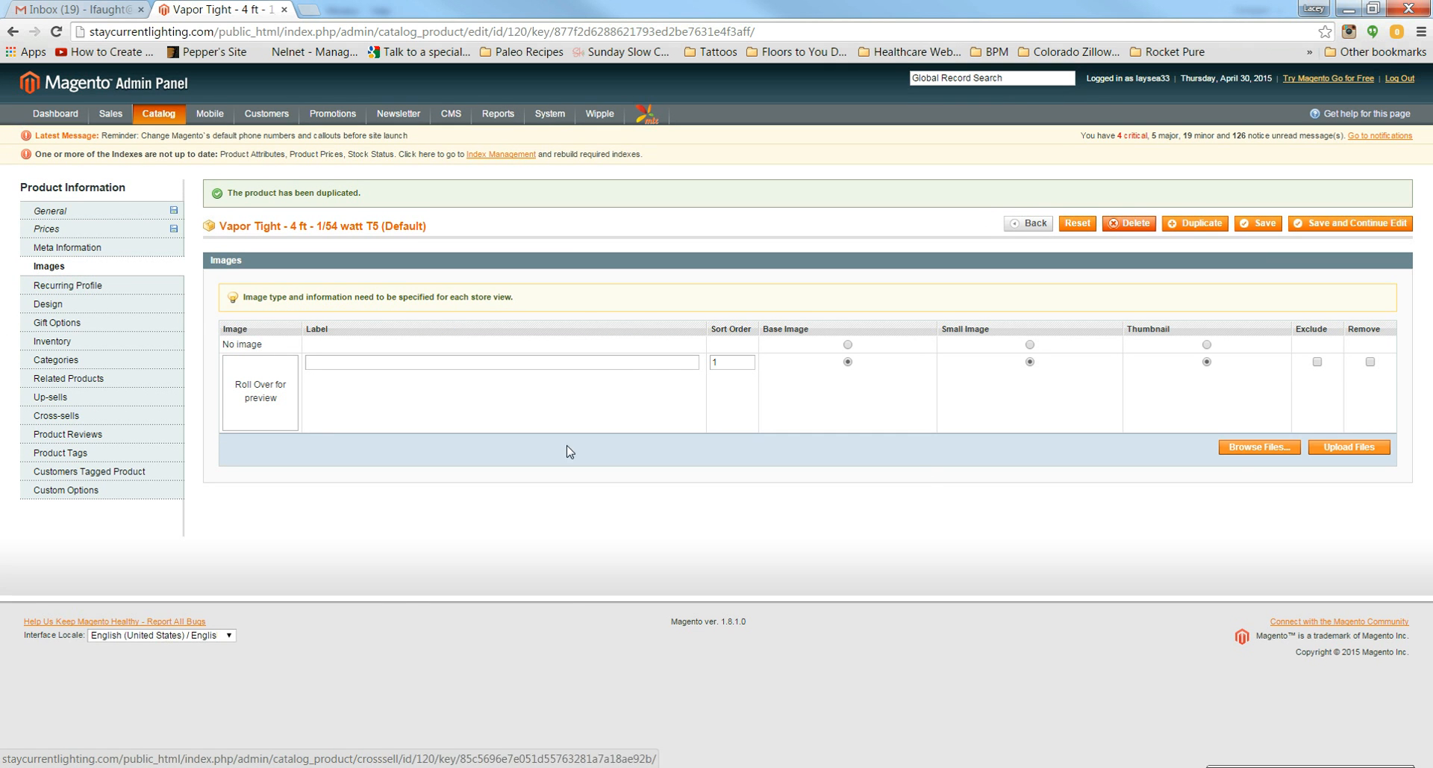
left_click(1371, 362)
left_click(1265, 449)
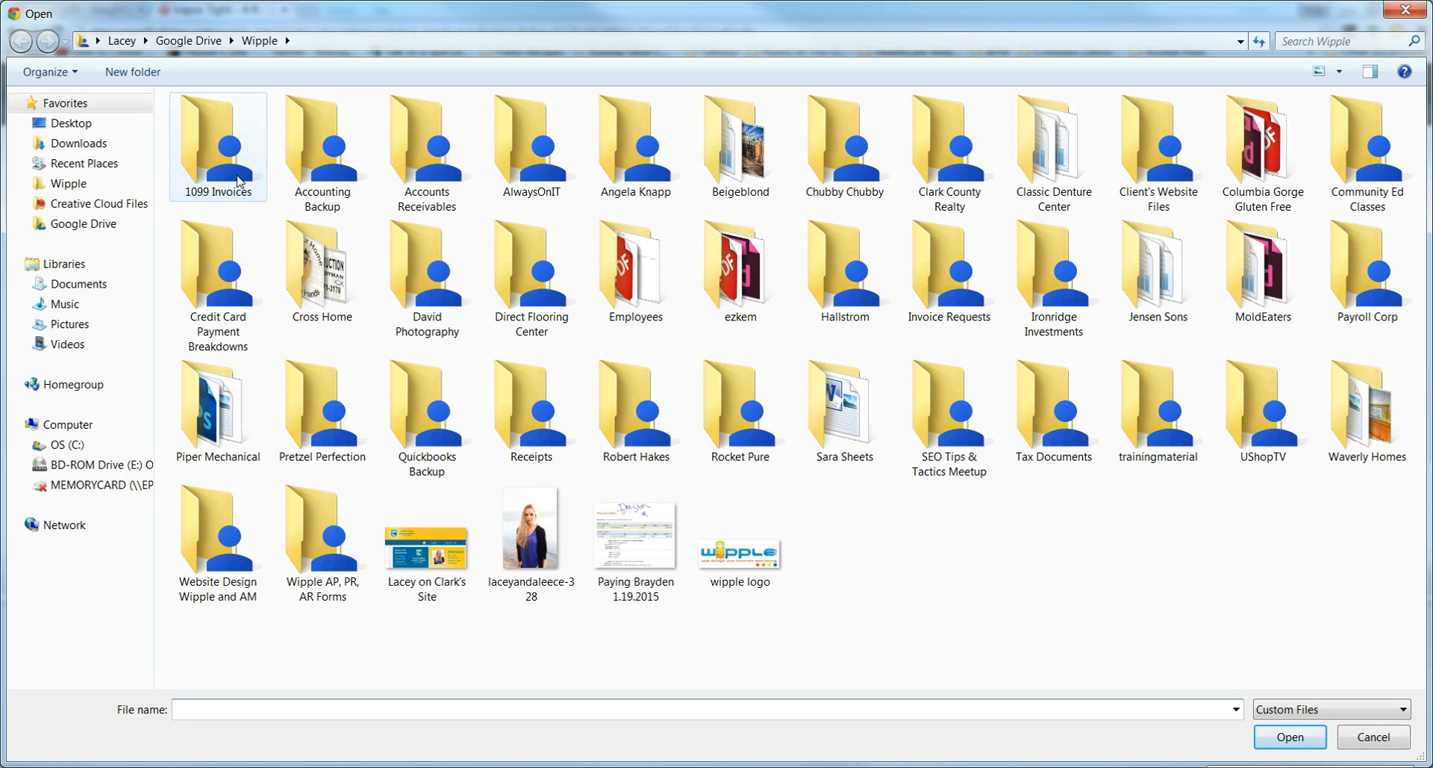
left_click(184, 42)
double_click(196, 145)
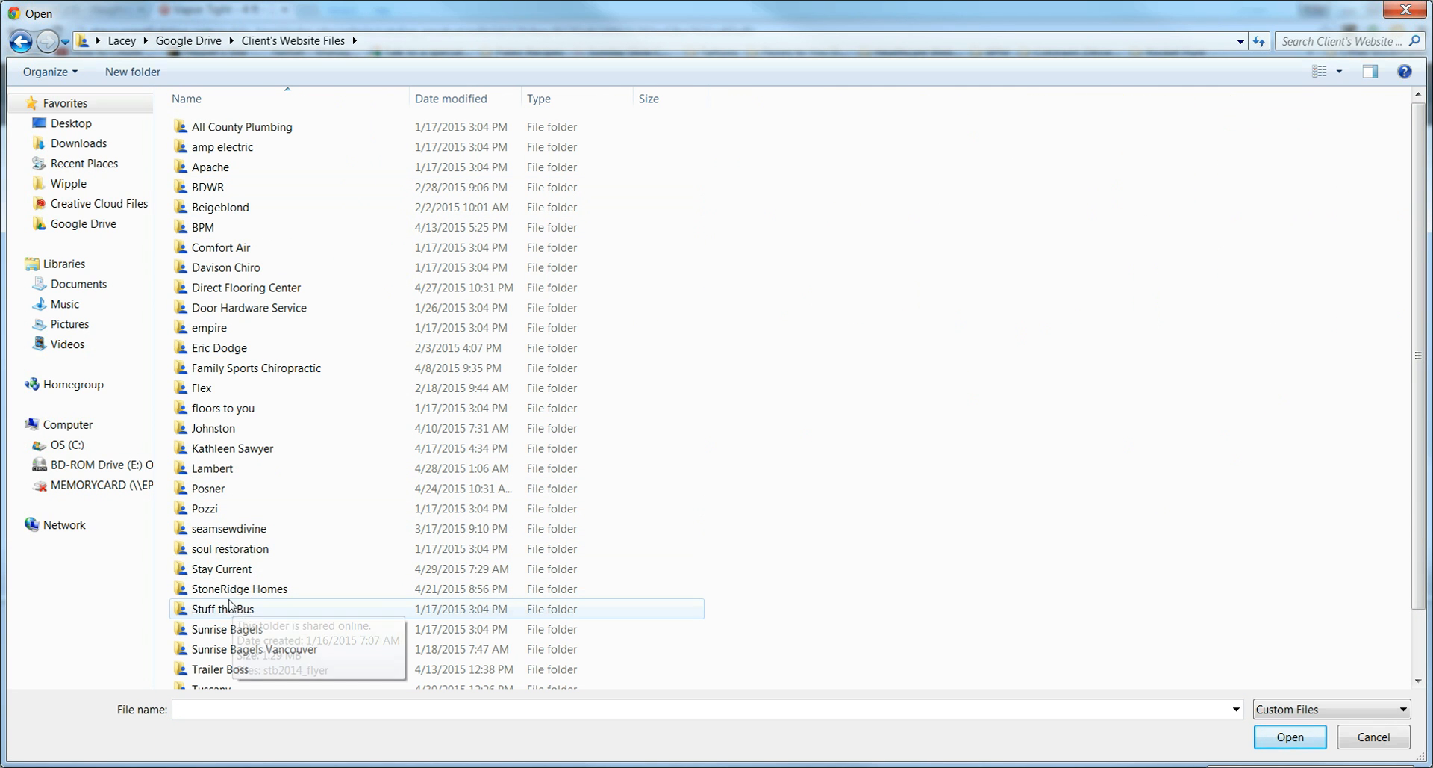
double_click(224, 569)
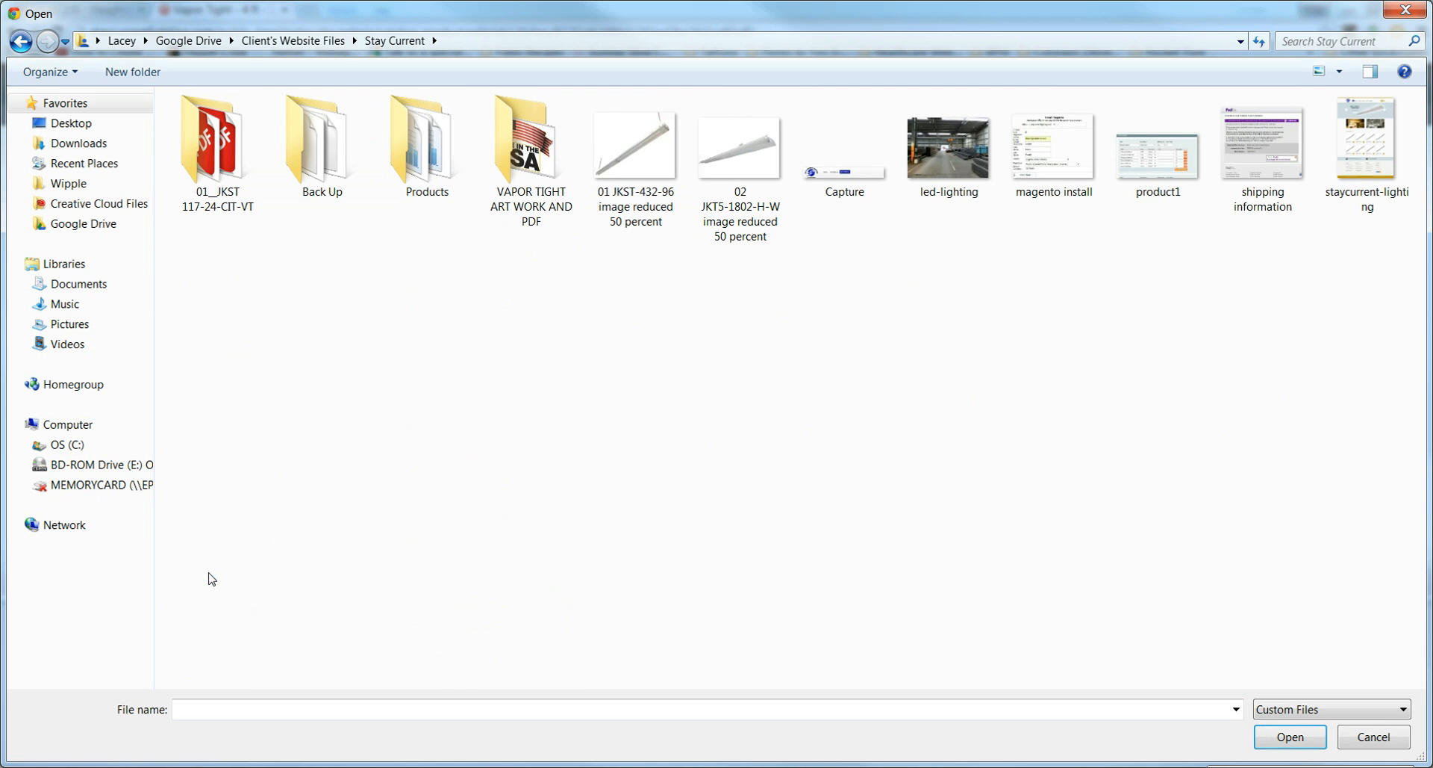
double_click(225, 146)
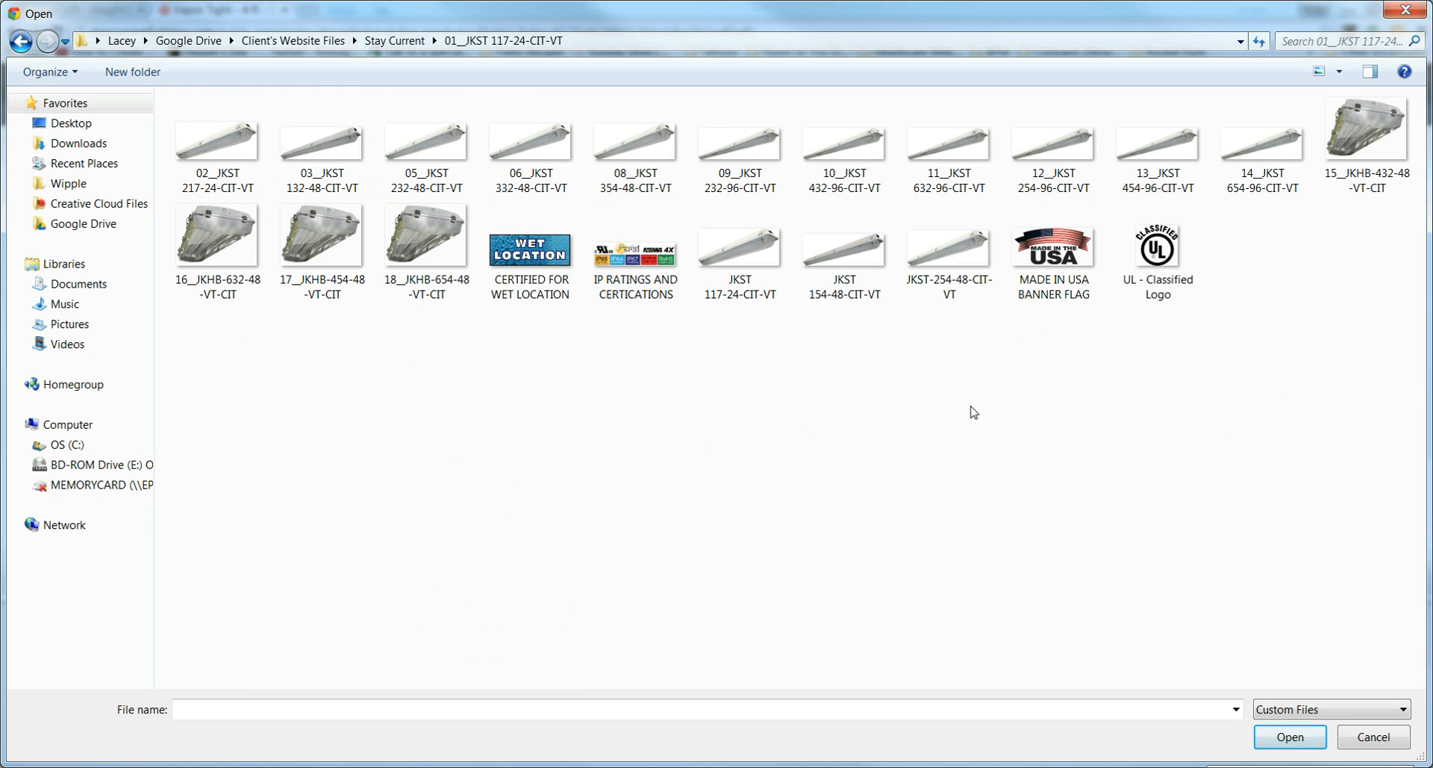
double_click(948, 240)
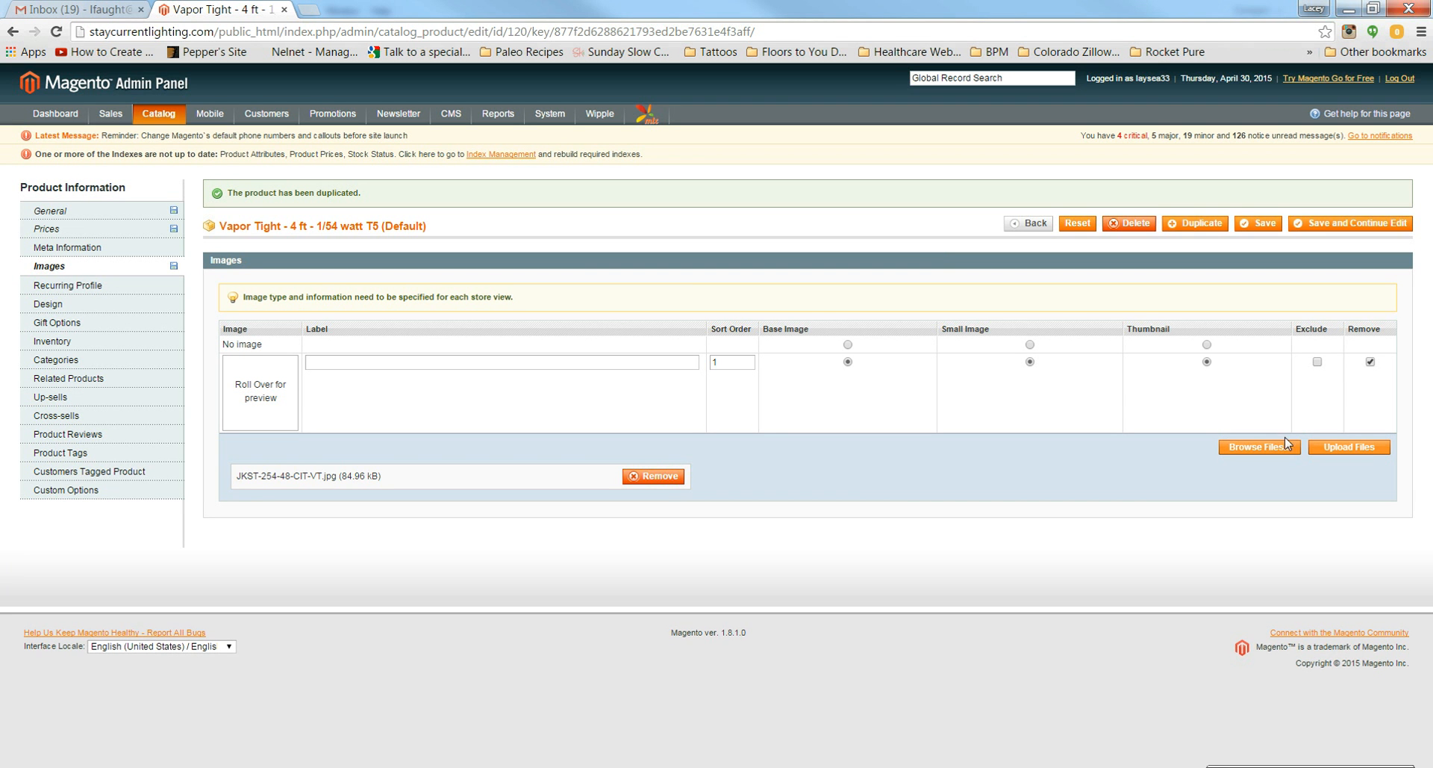
Step: Upload the photo with sort order 1 as base, small and thumbnail image
left_click(1364, 448)
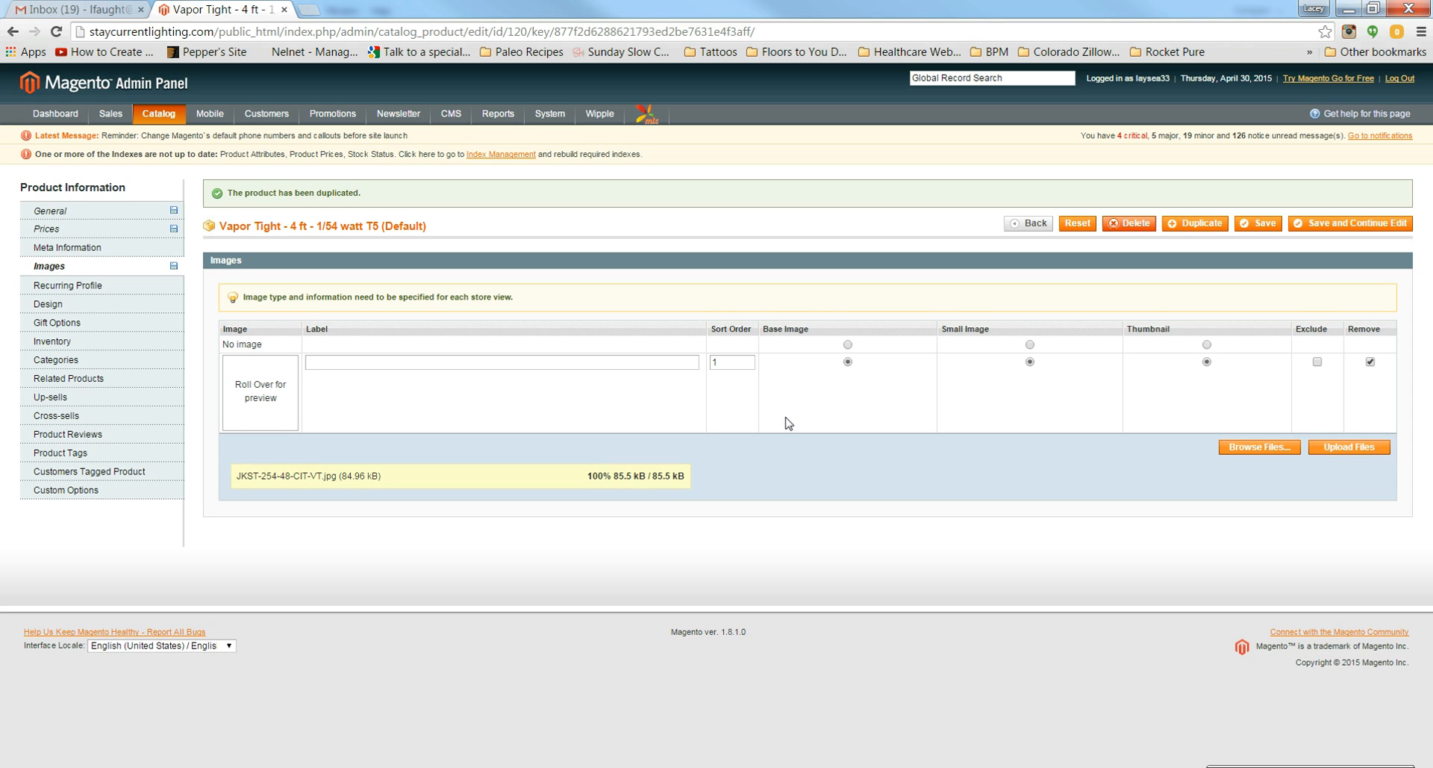
type("1")
left_click(847, 441)
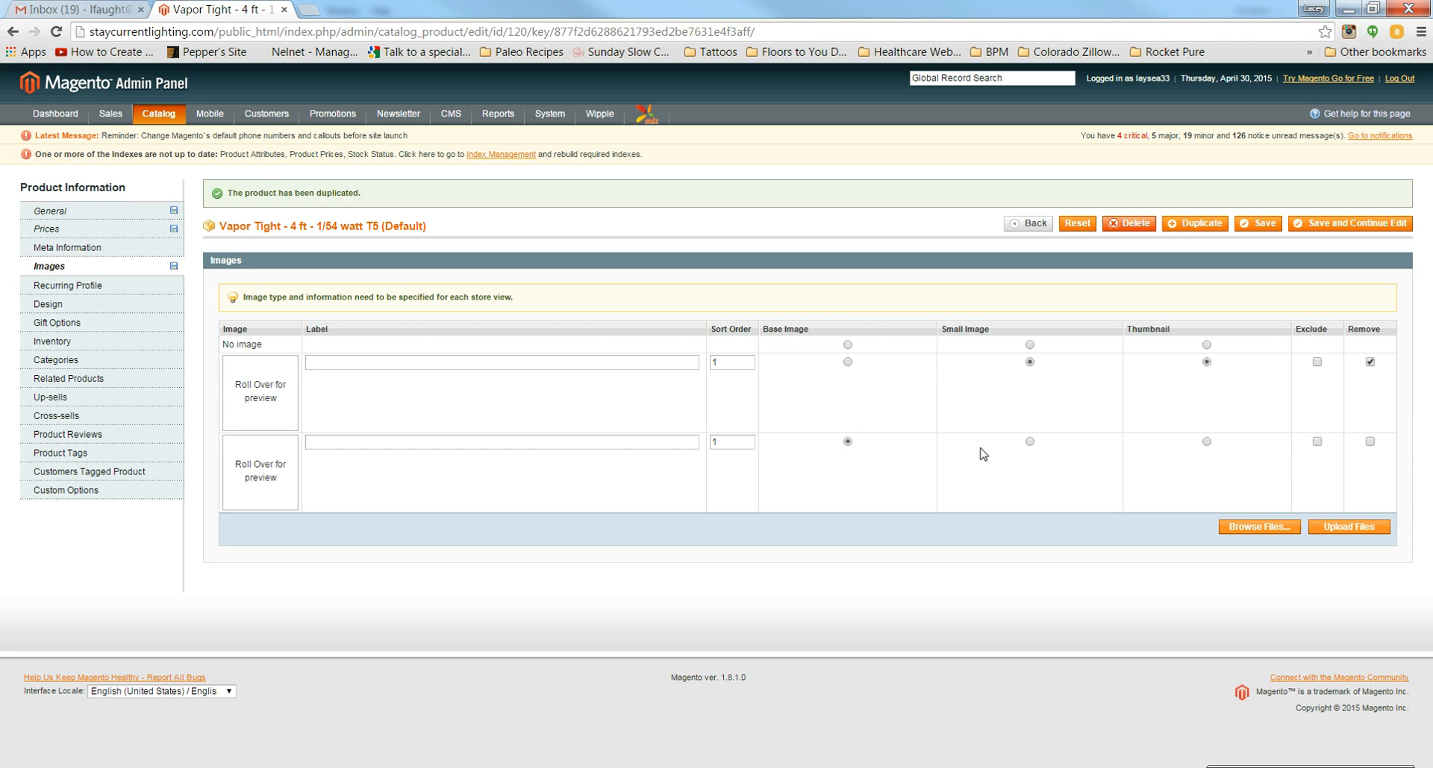
left_click(1030, 441)
left_click(1206, 441)
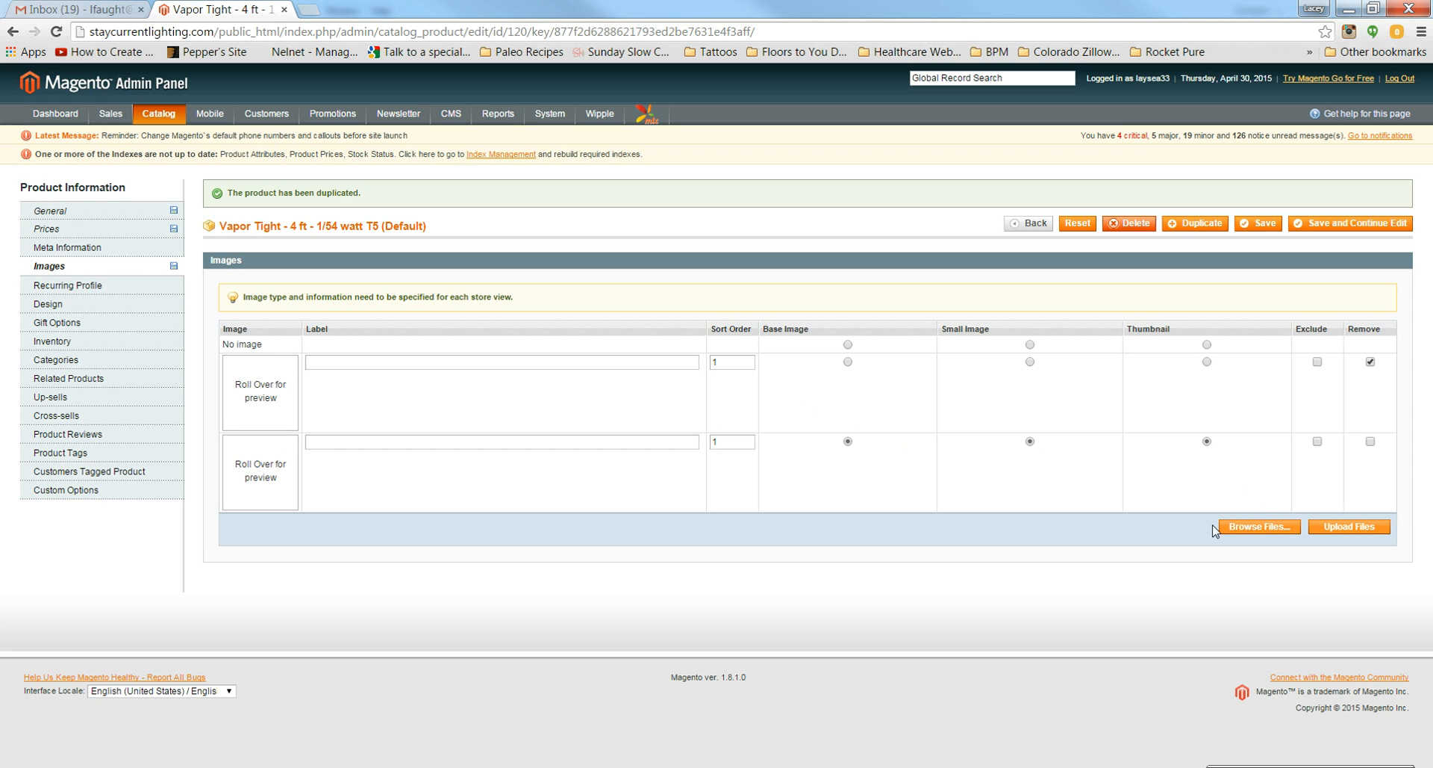
Step: Show the category tree expanded through Commercial and Industrial to Vapor Tights
left_click(84, 346)
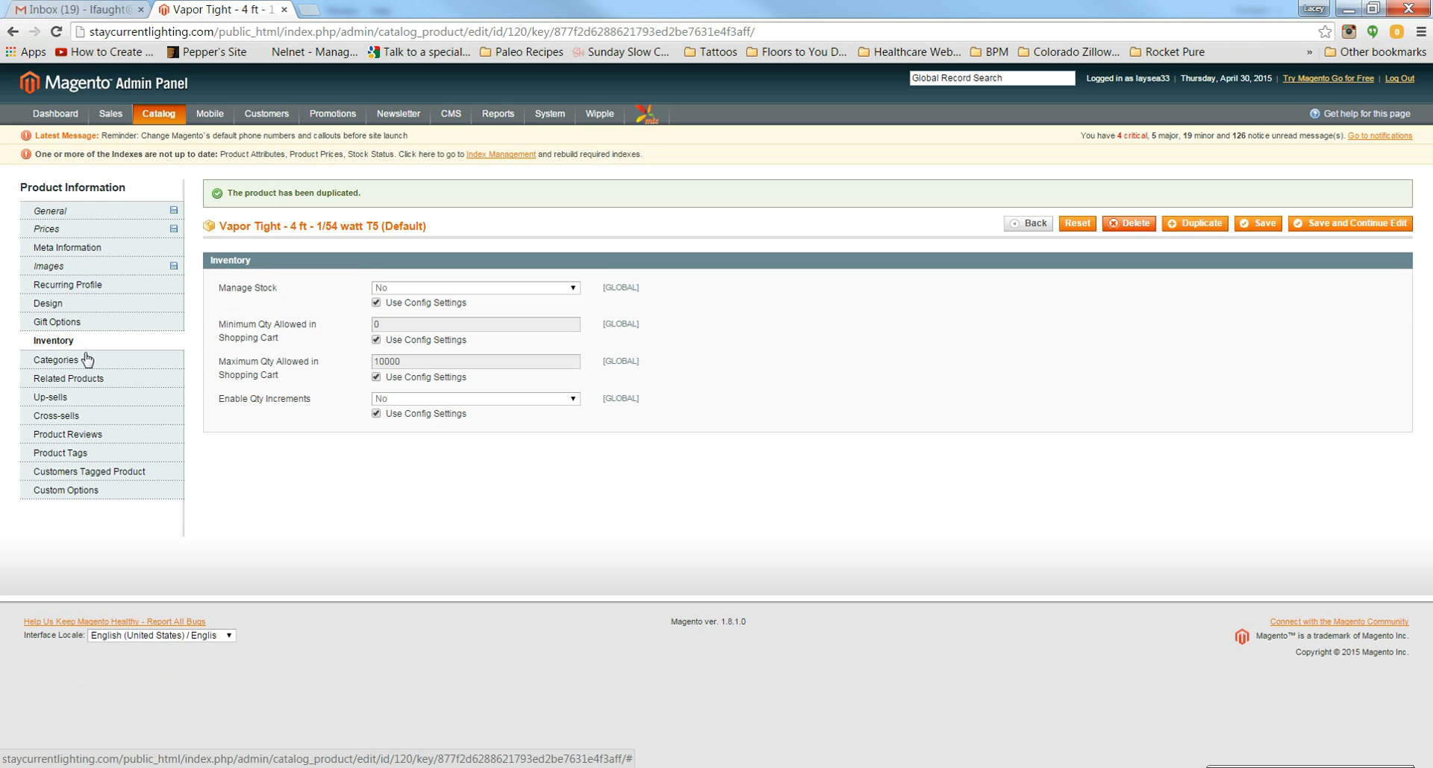
left_click(72, 361)
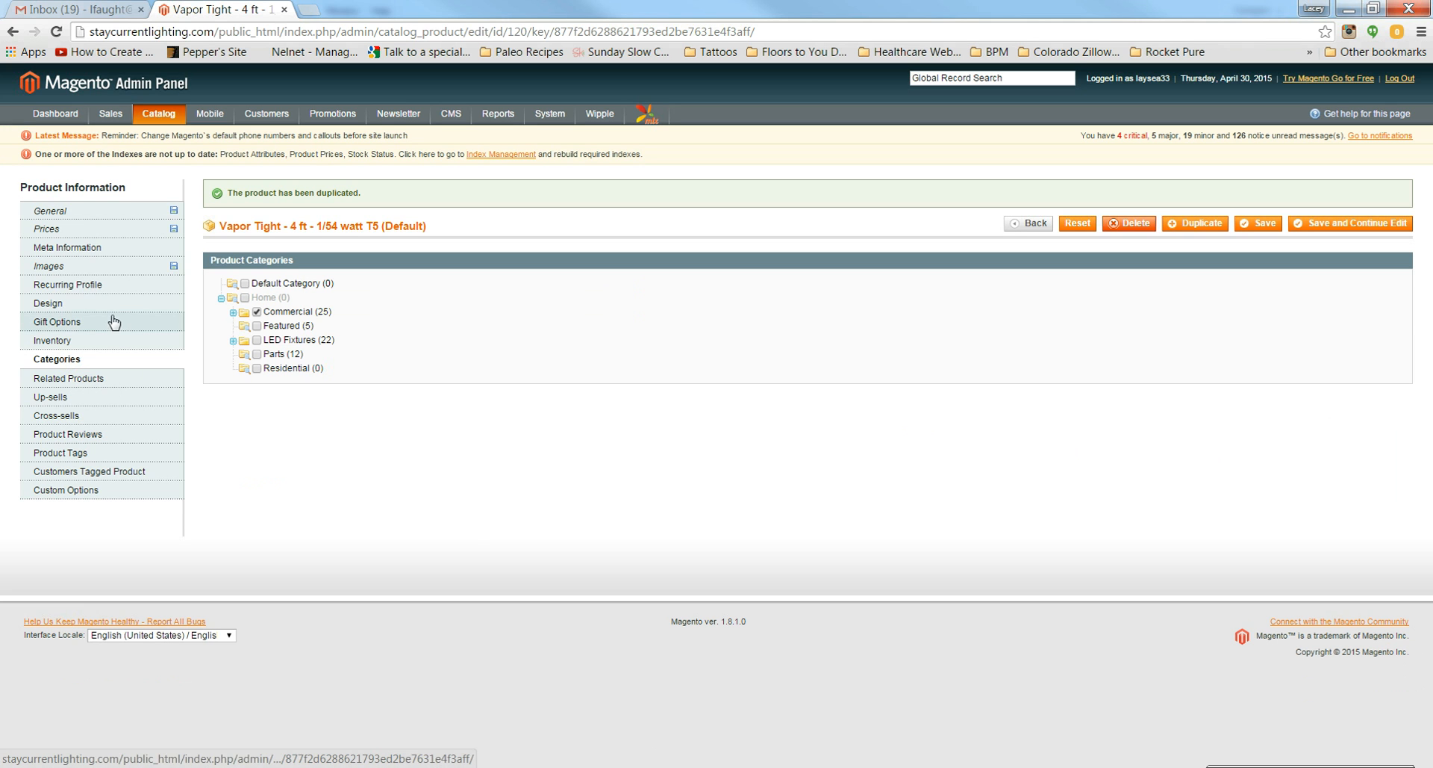
left_click(232, 312)
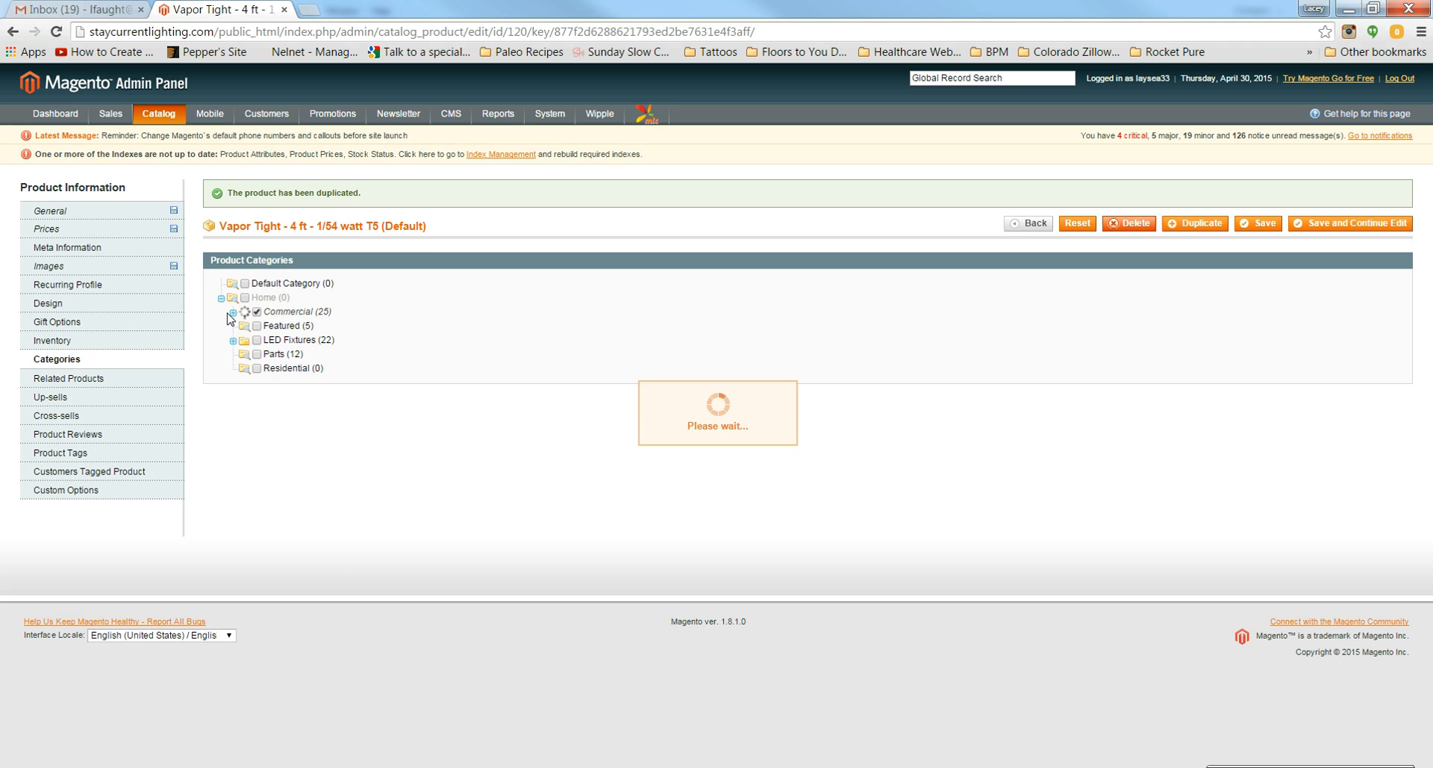
left_click(244, 326)
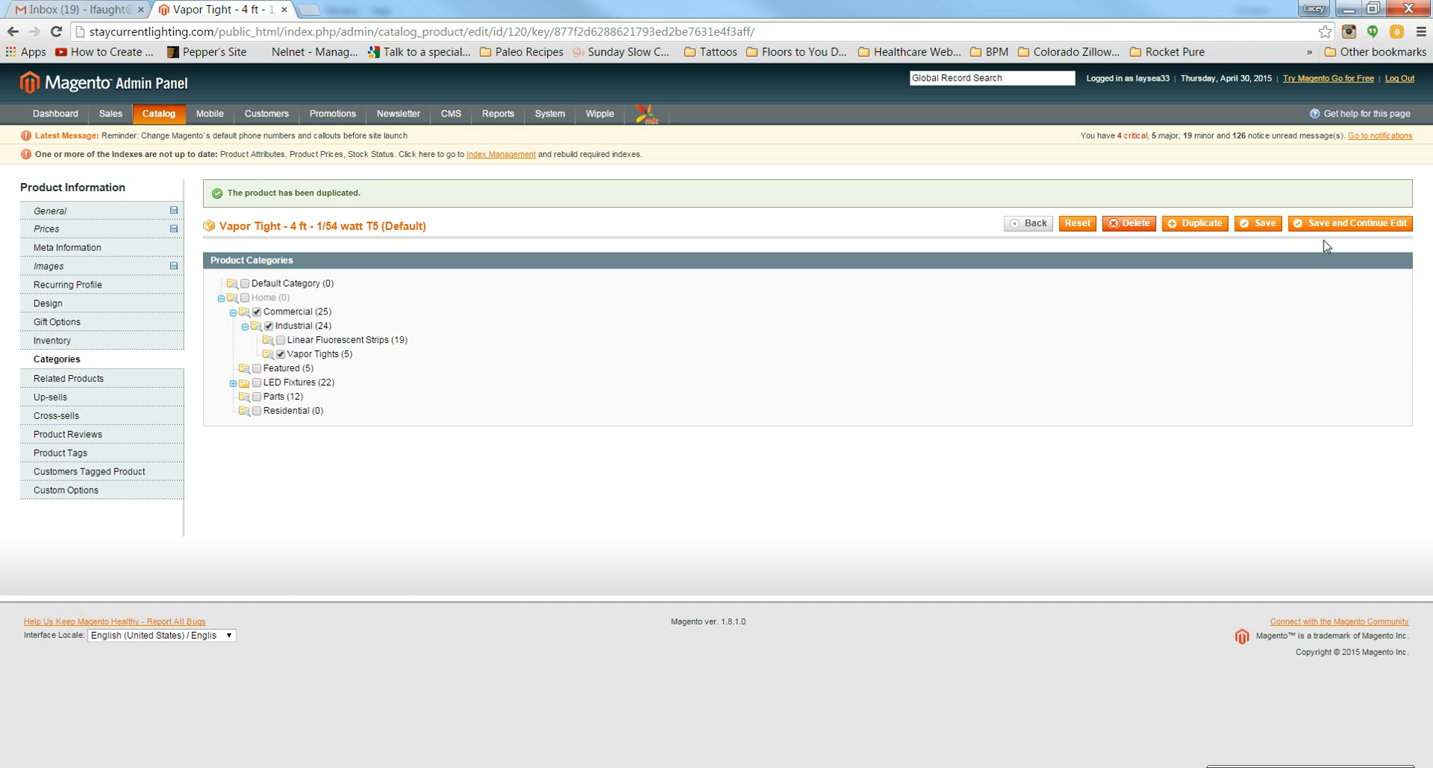
Step: Save the new JKST-254-48-CIT-VT simple product
left_click(1258, 225)
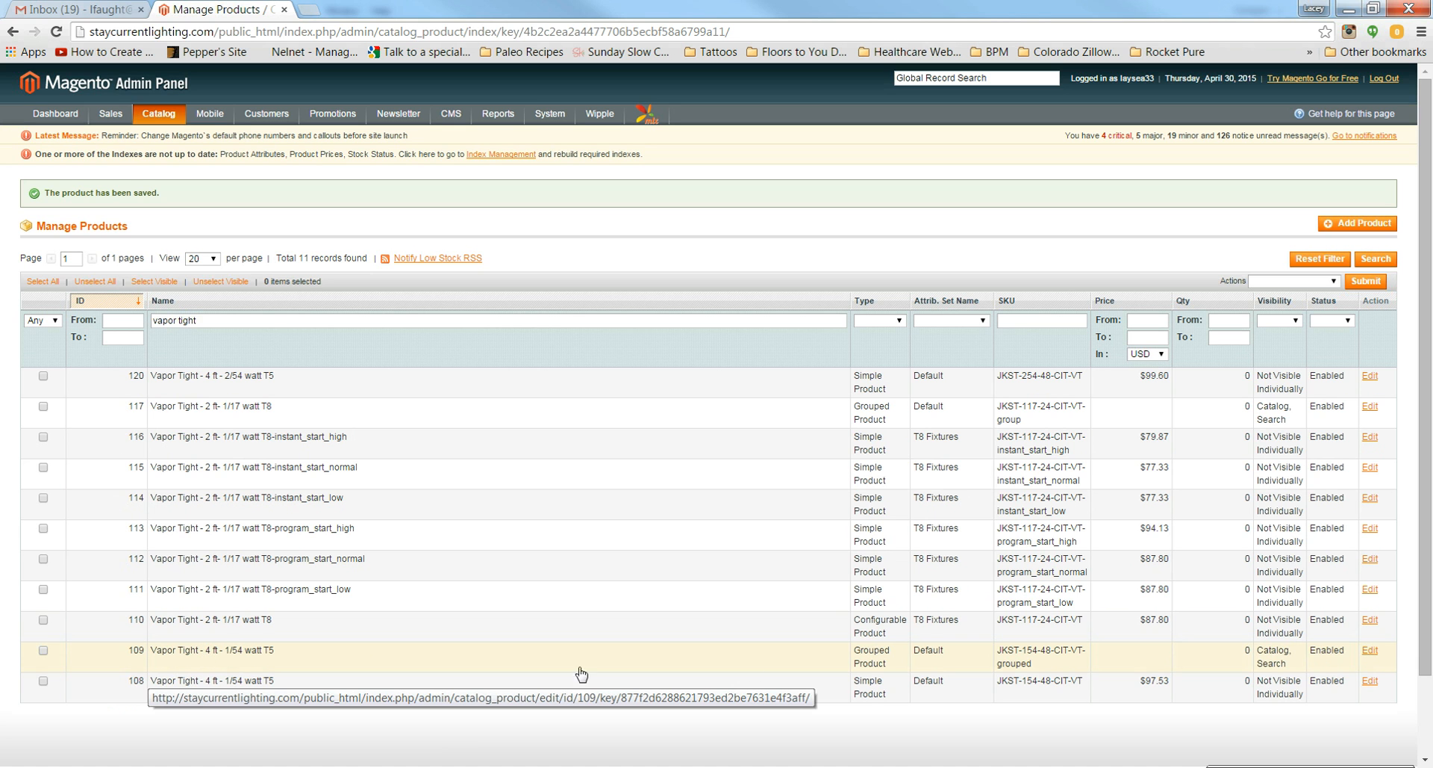
Step: Duplicate grouped product 109 and rename the copy from 1/54 to 2/54 watt
left_click(649, 665)
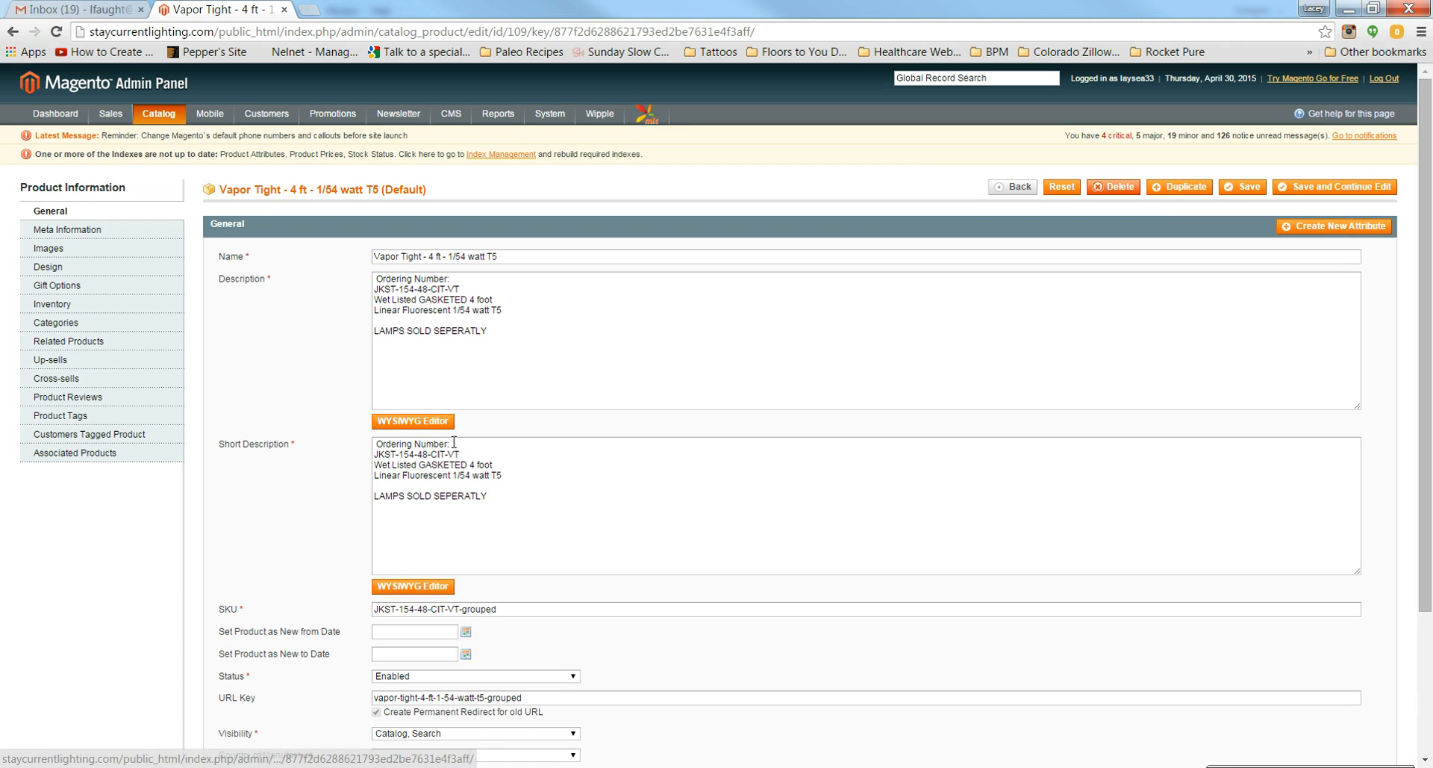
left_click(1182, 189)
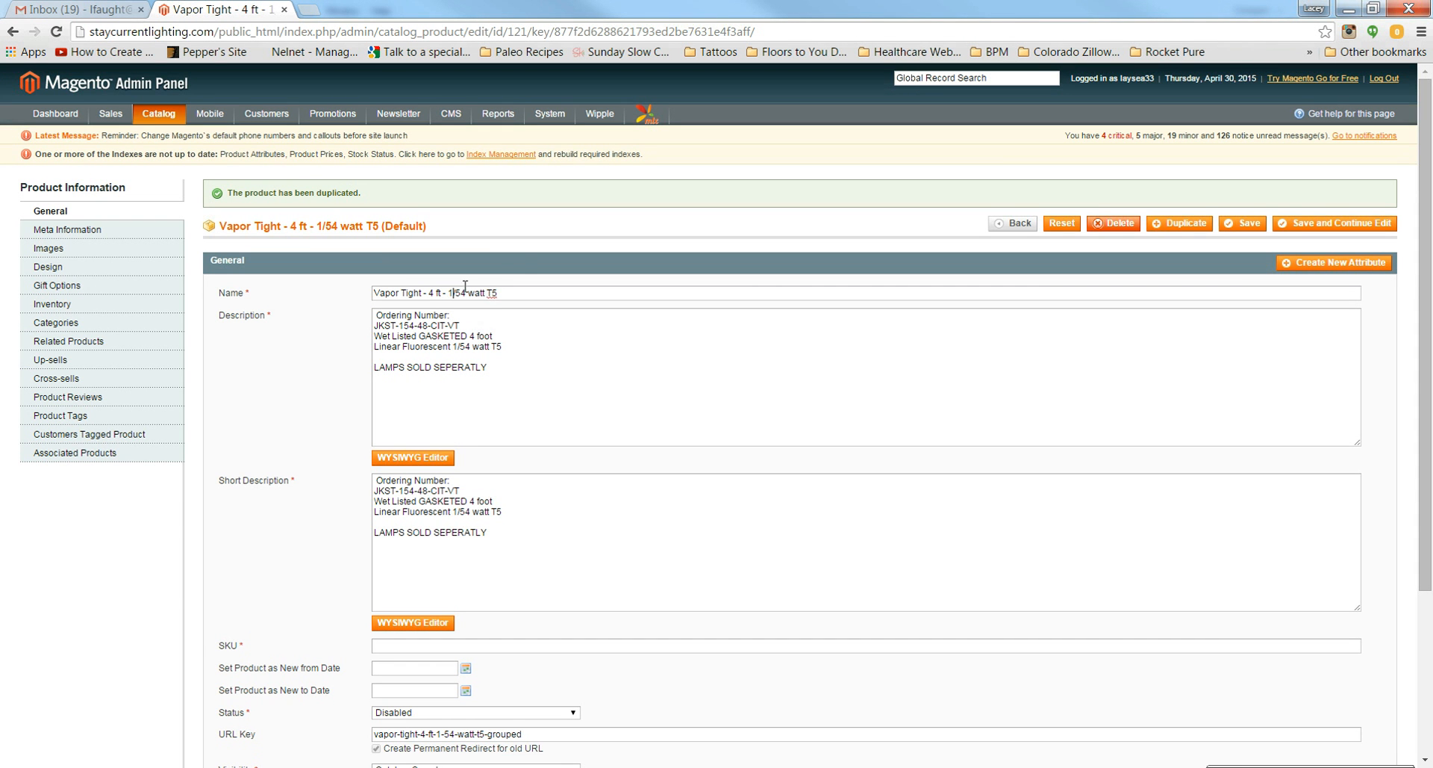
key("BackSpace")
type("2")
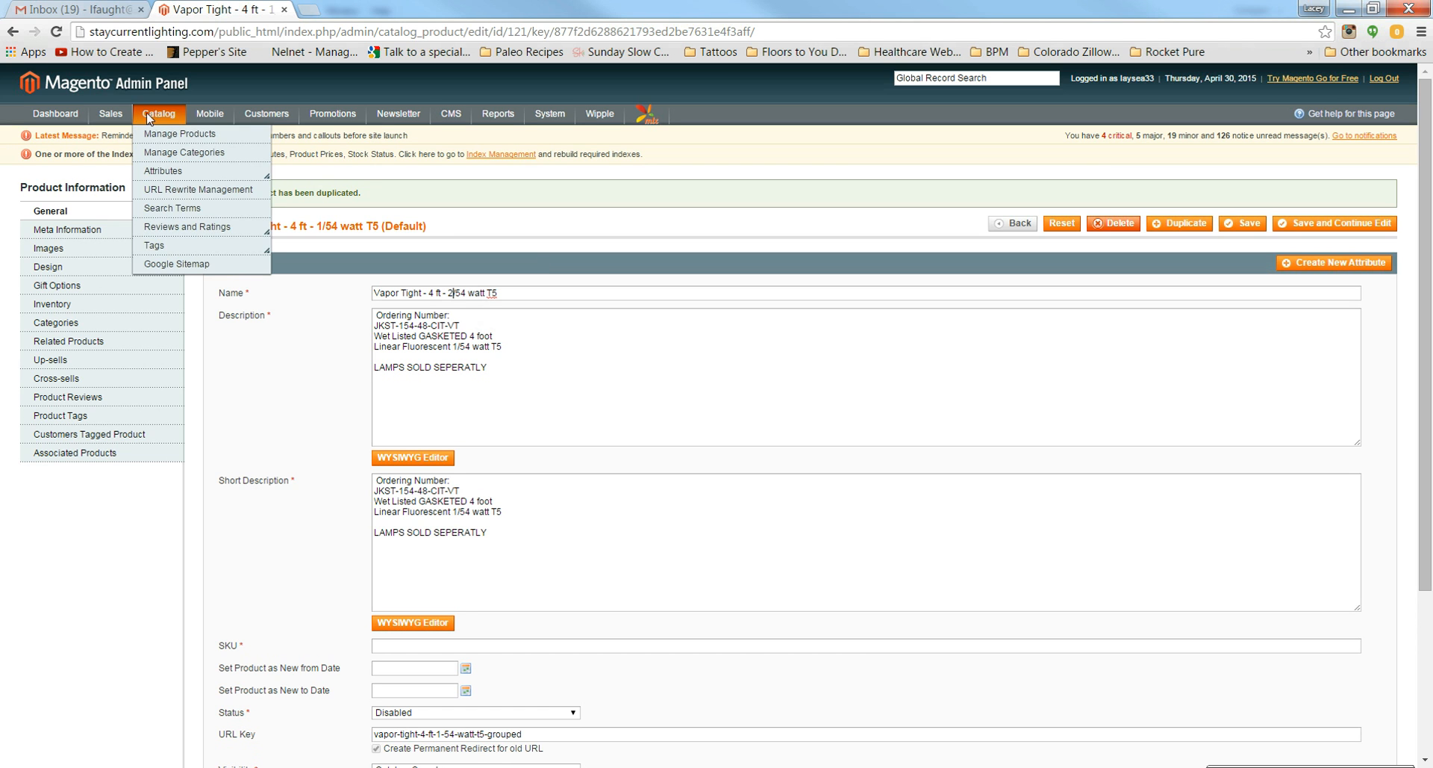
Step: Open Catalog > Manage Products in a new browser tab
right_click(169, 134)
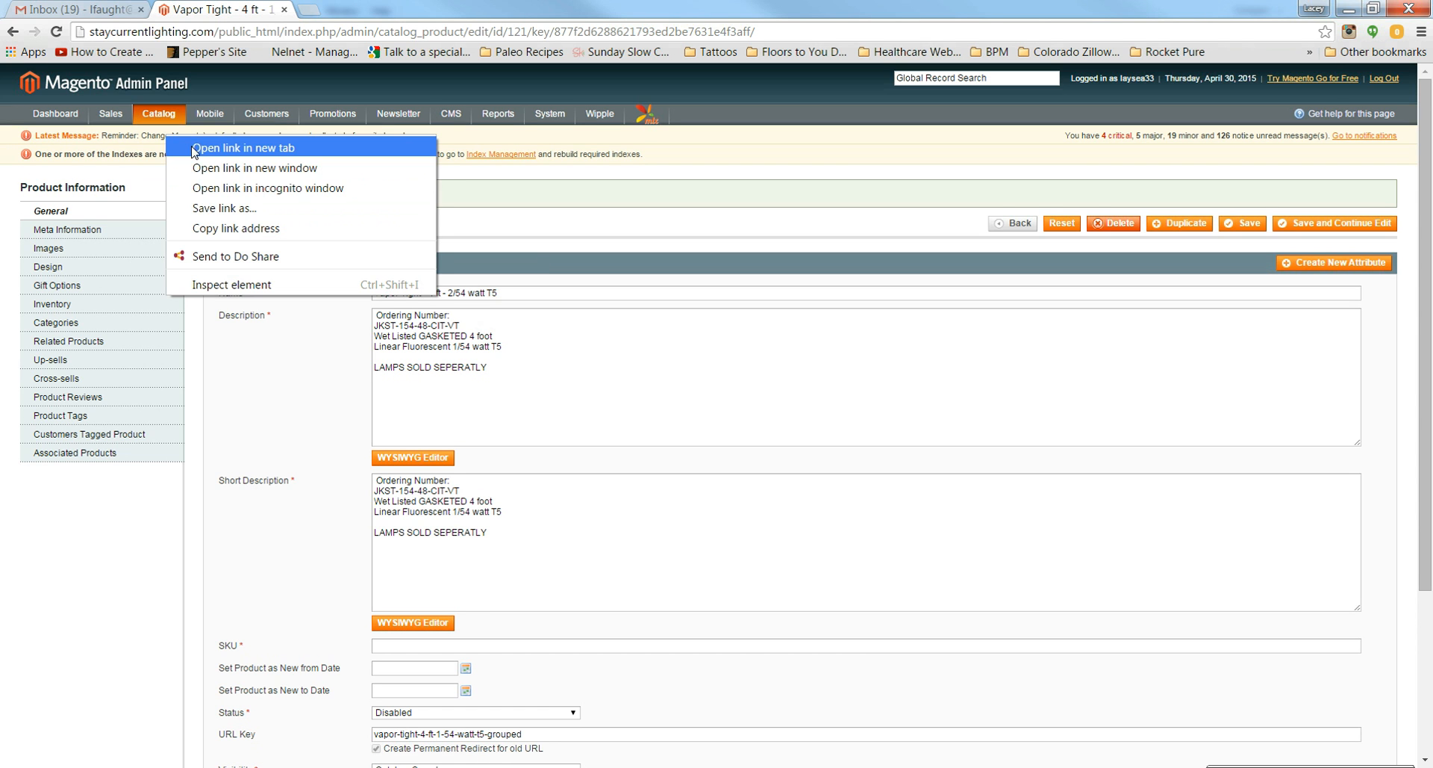
left_click(197, 148)
left_click(349, 8)
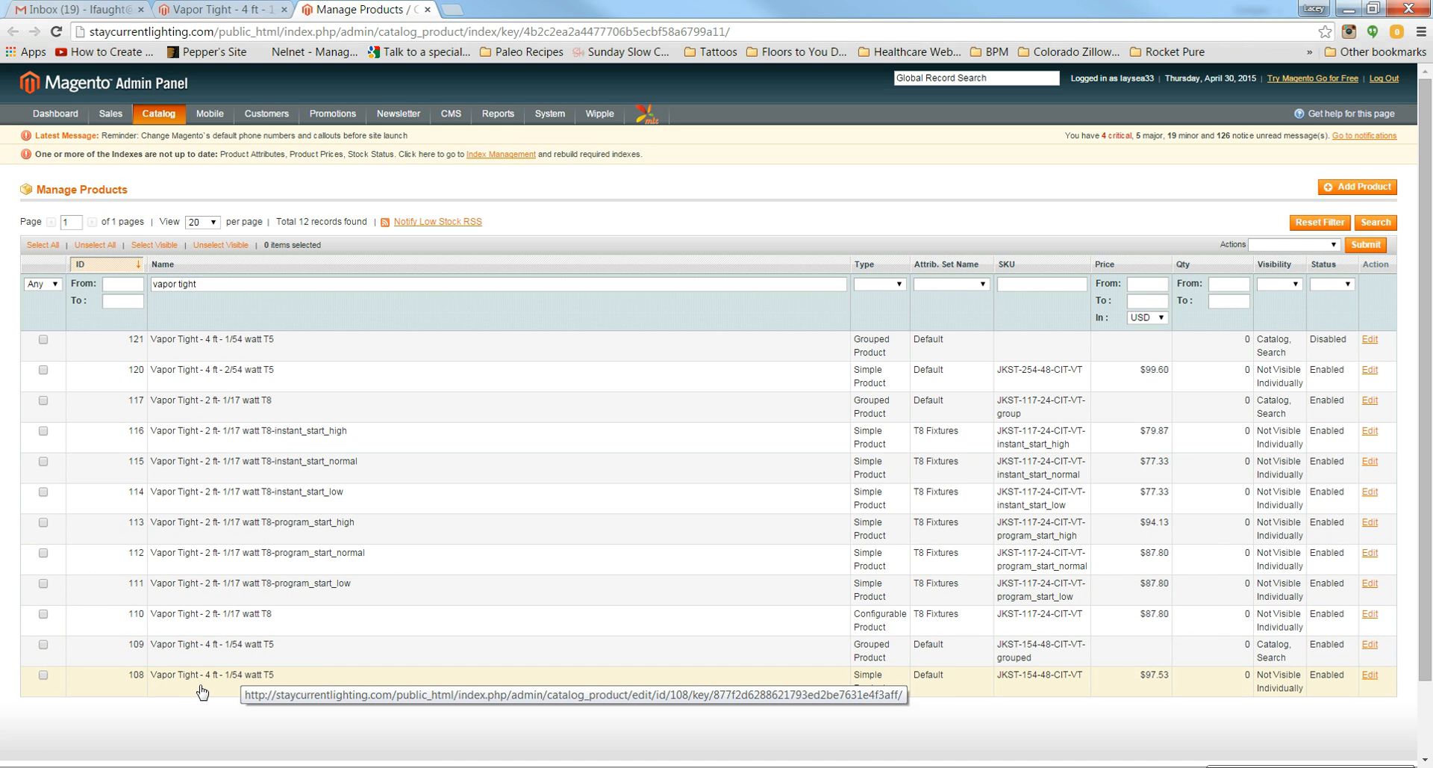
Step: Copy product 120's description into the grouped copy's Description and Short Description; select the ordering number for SKU
left_click(252, 379)
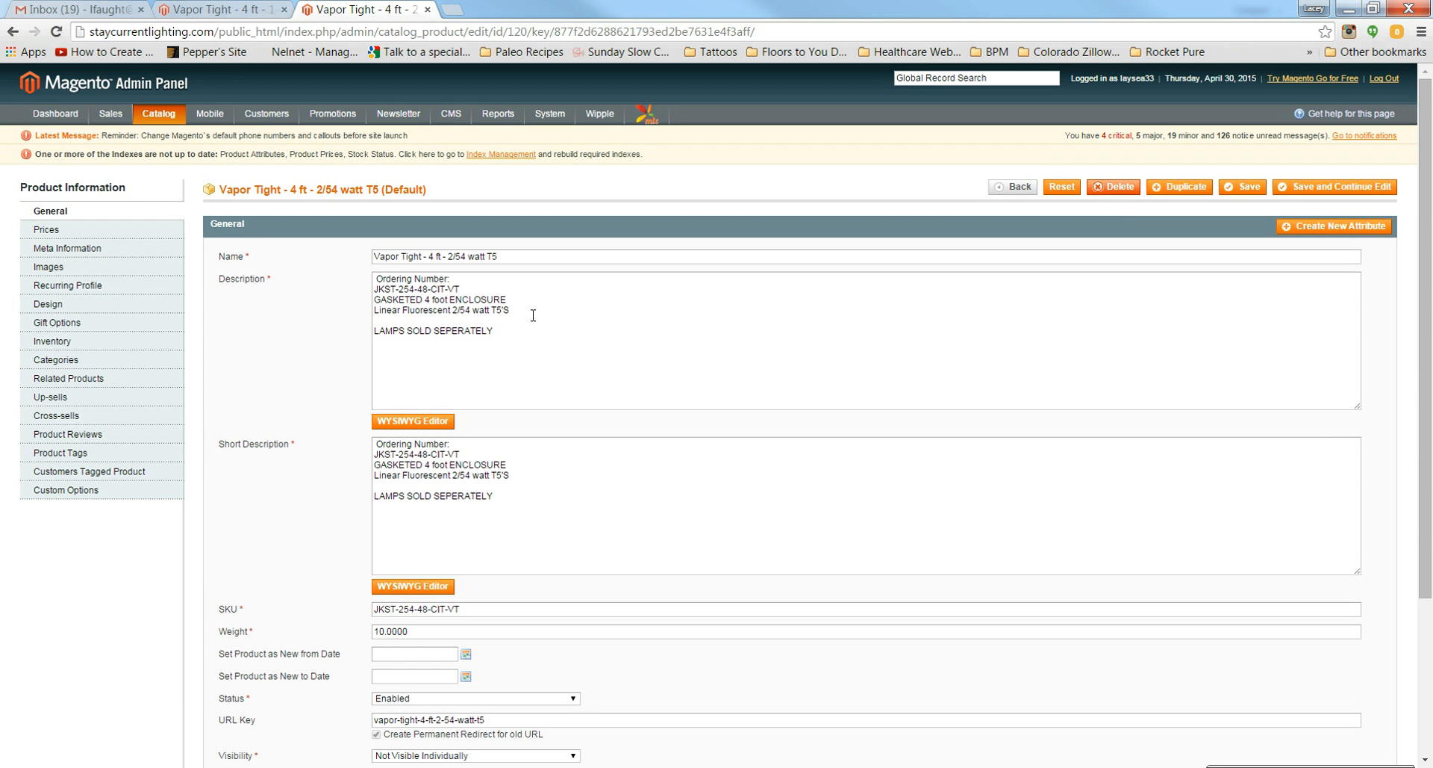
left_click_drag(518, 339, 331, 241)
key("ctrl+c")
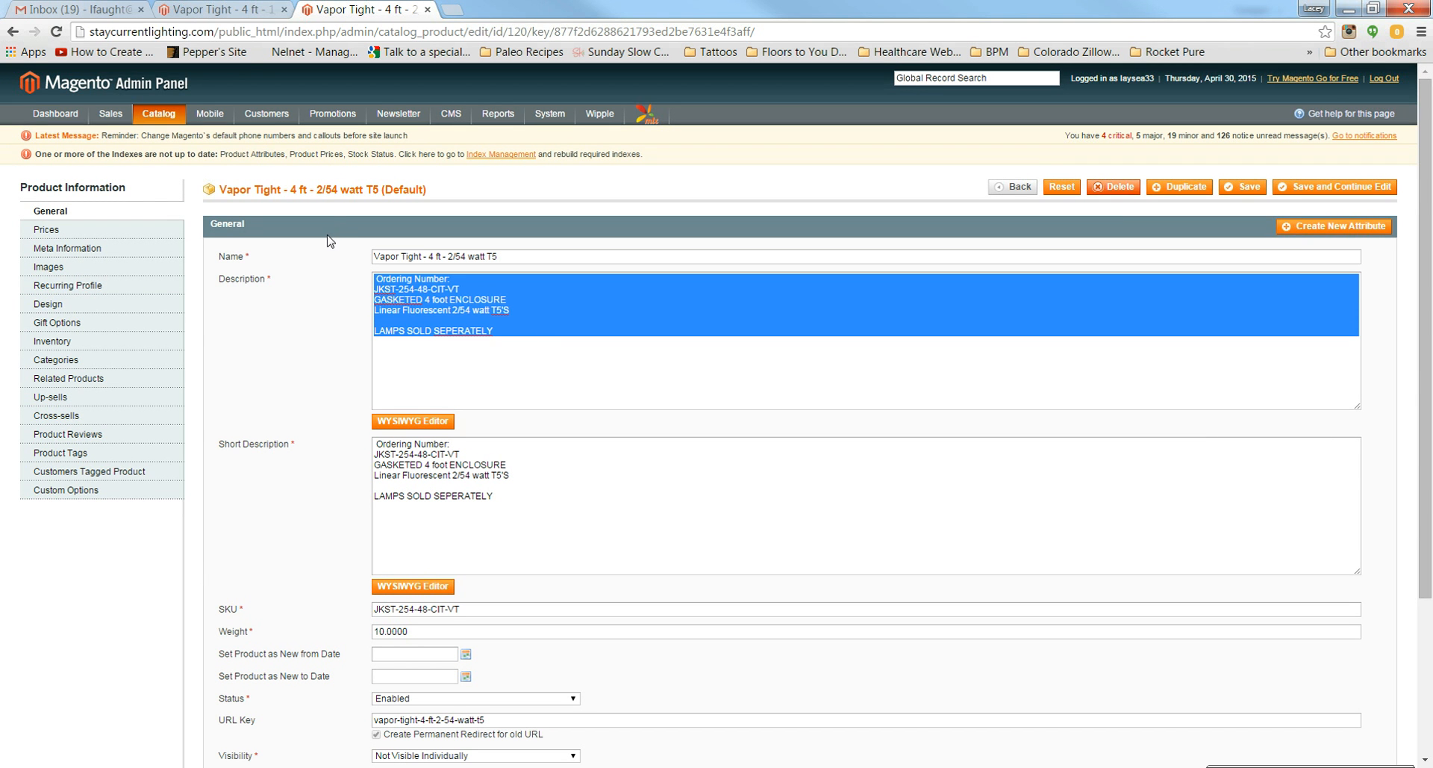
left_click(220, 9)
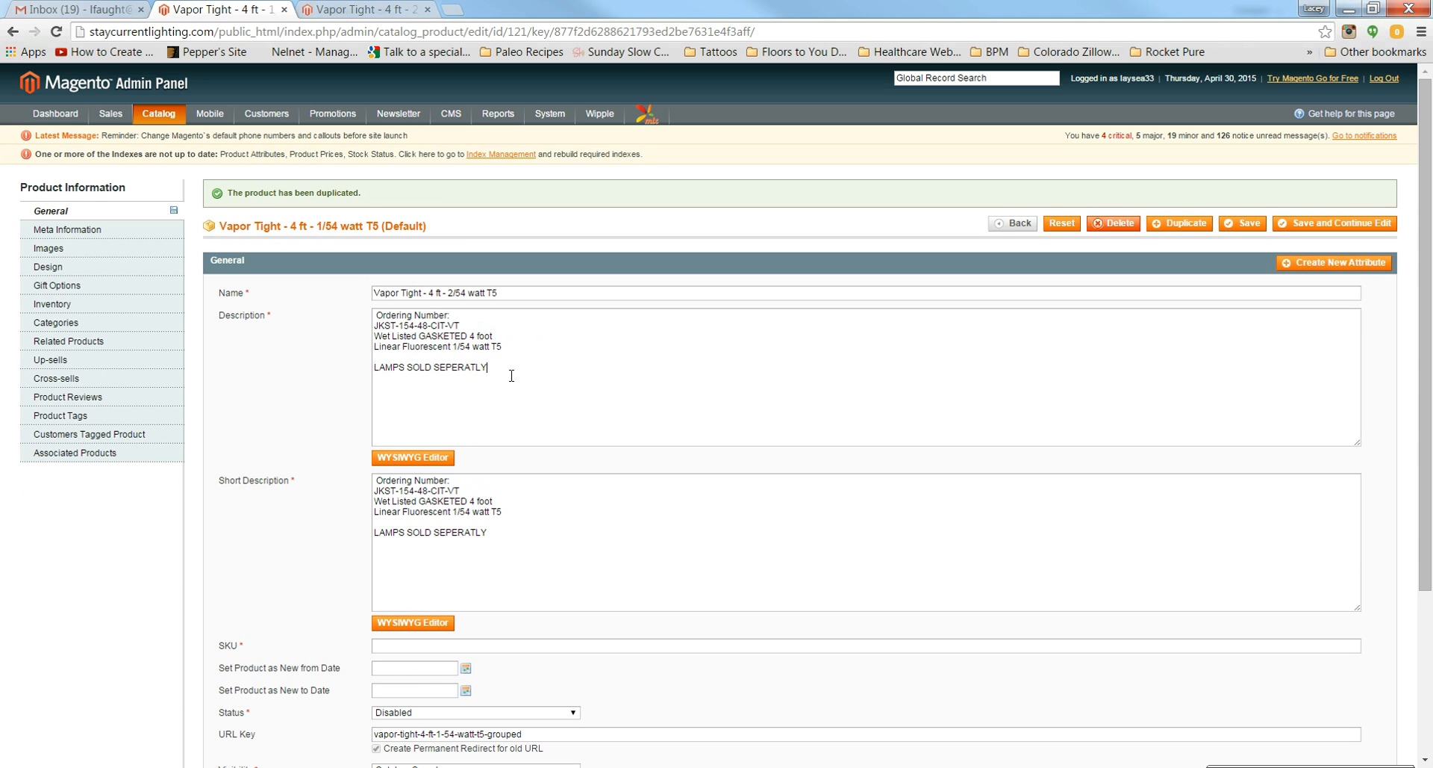
left_click_drag(512, 376, 198, 250)
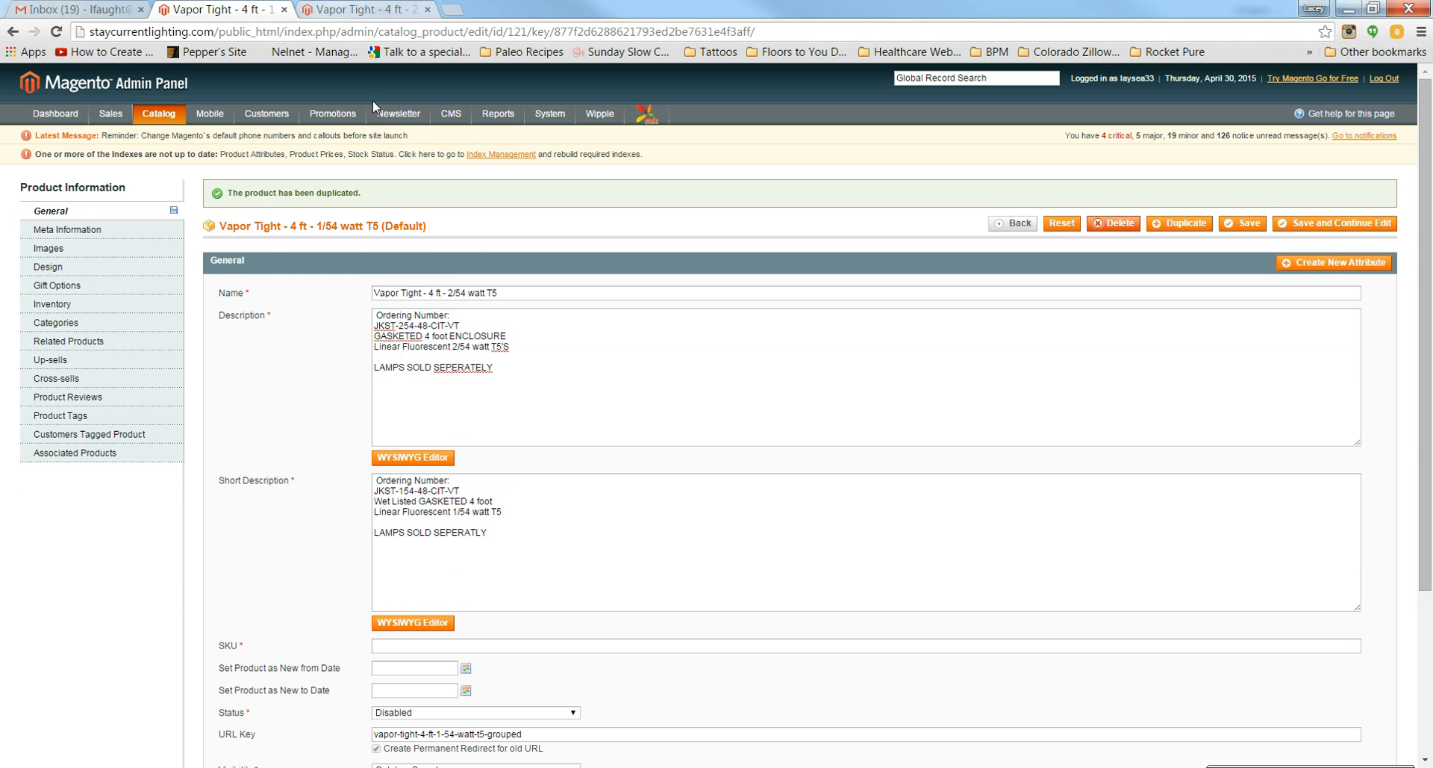
left_click(340, 9)
left_click(253, 7)
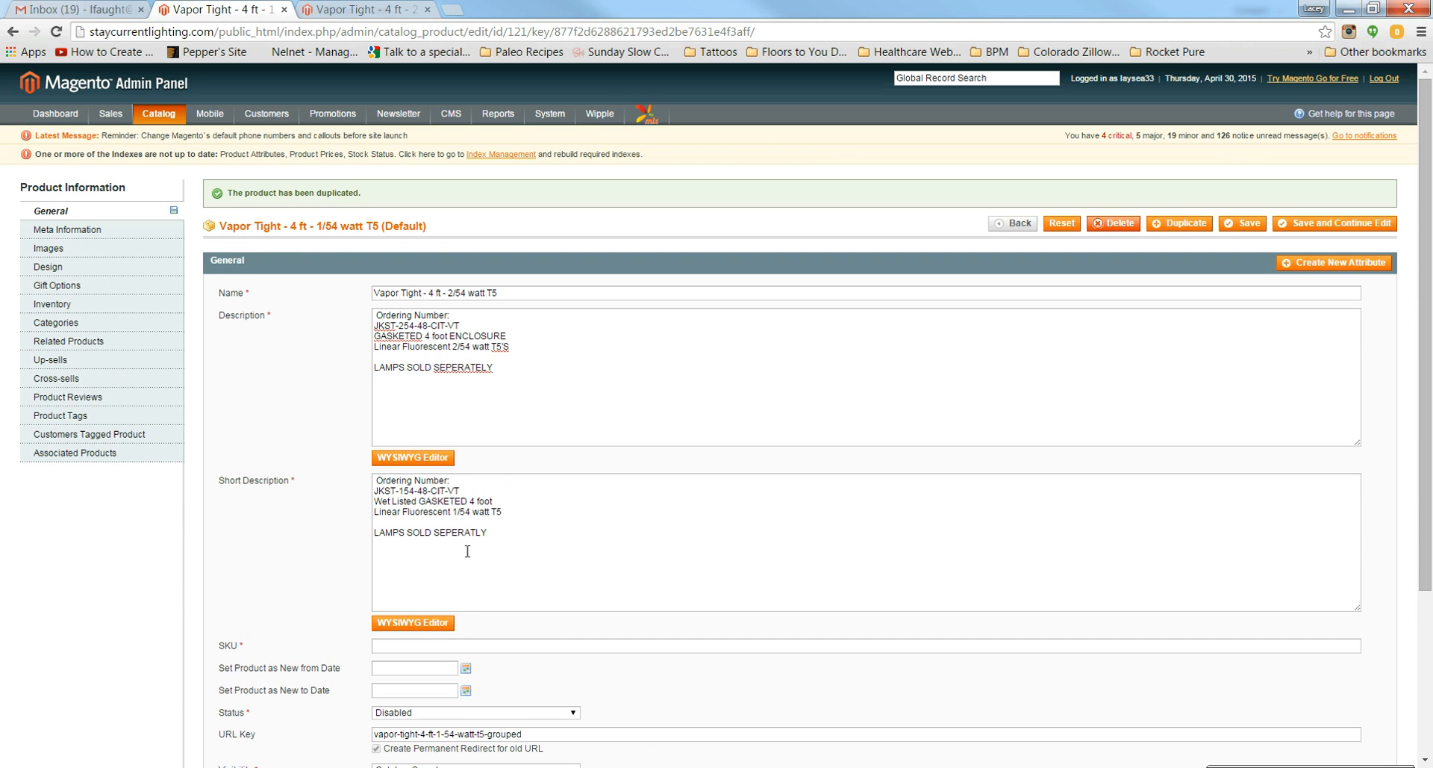
key("ctrl+a")
key("ctrl+v")
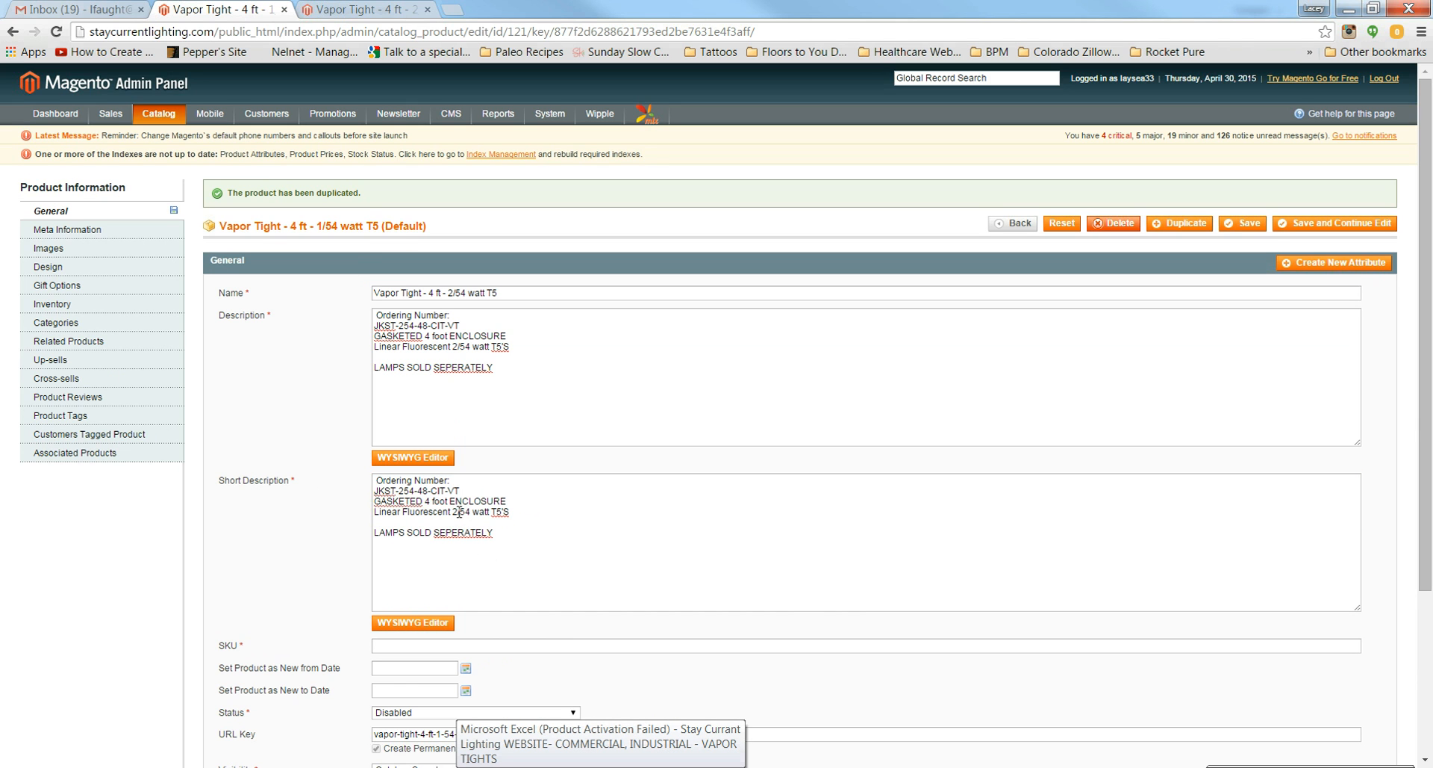
left_click_drag(468, 491, 366, 490)
key("ctrl+c")
left_click(402, 644)
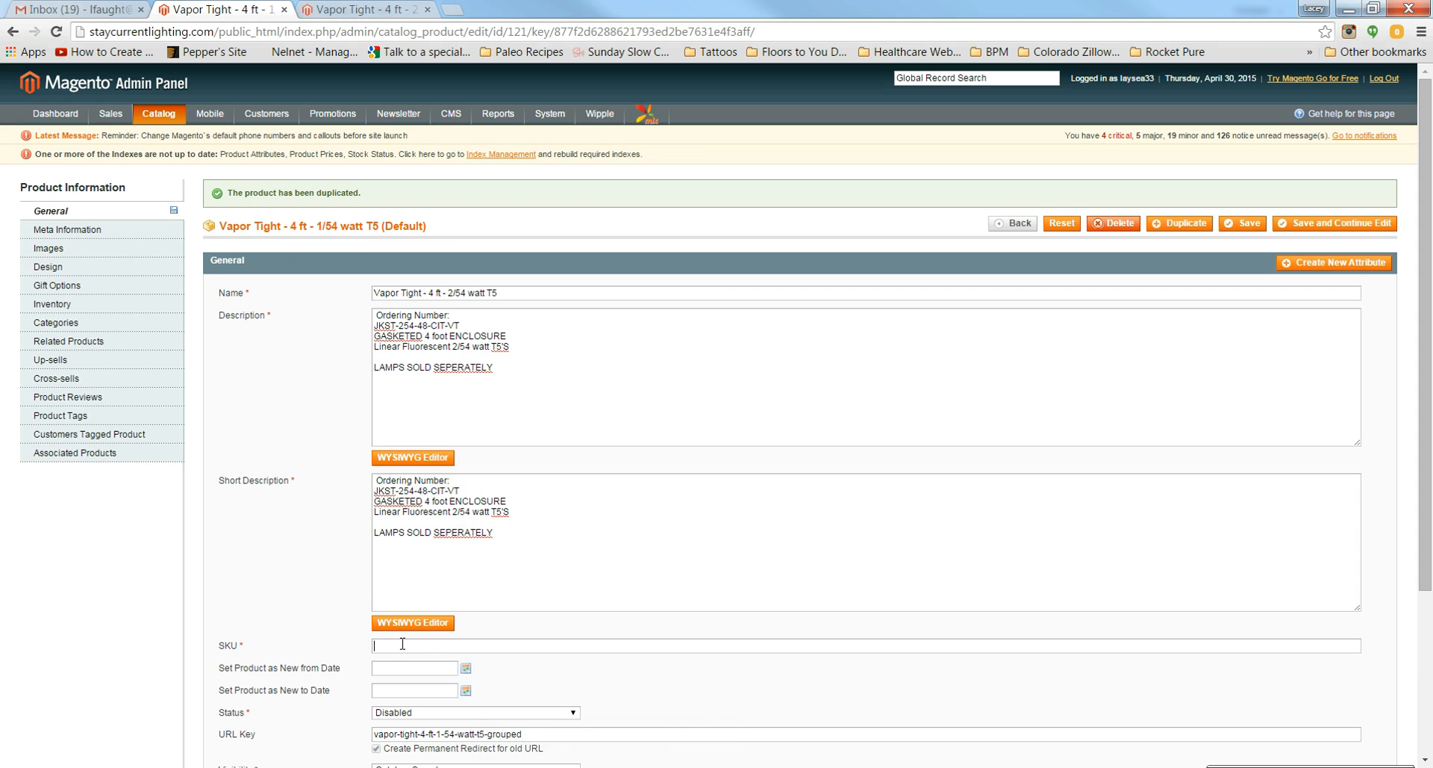
Step: Set the SKU to JKST-254-48-CIT-VT-grouped, enable the product, and change the URL key to vapor-tight-4-ft-2-54-watt-t5-grouped
key("ctrl+v")
left_click(442, 713)
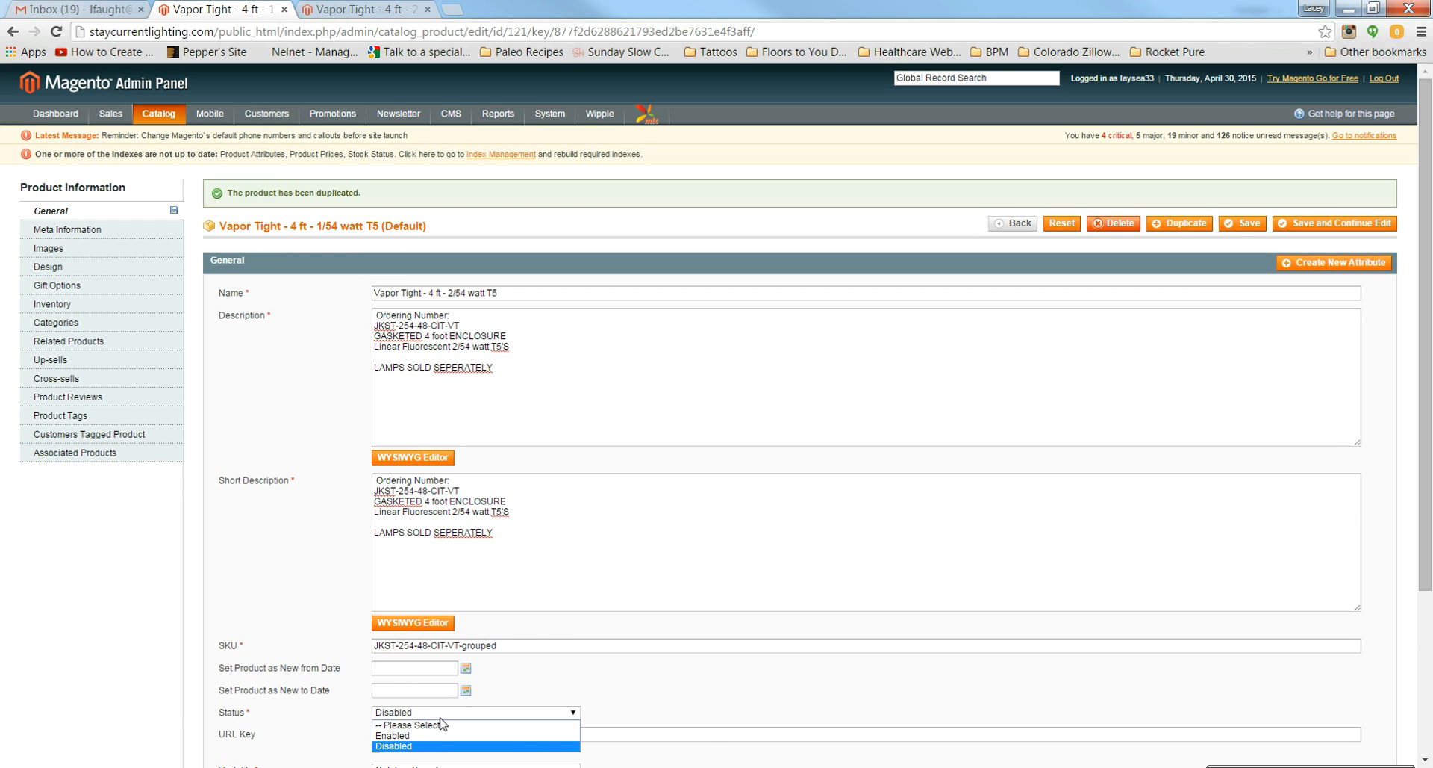
left_click(431, 734)
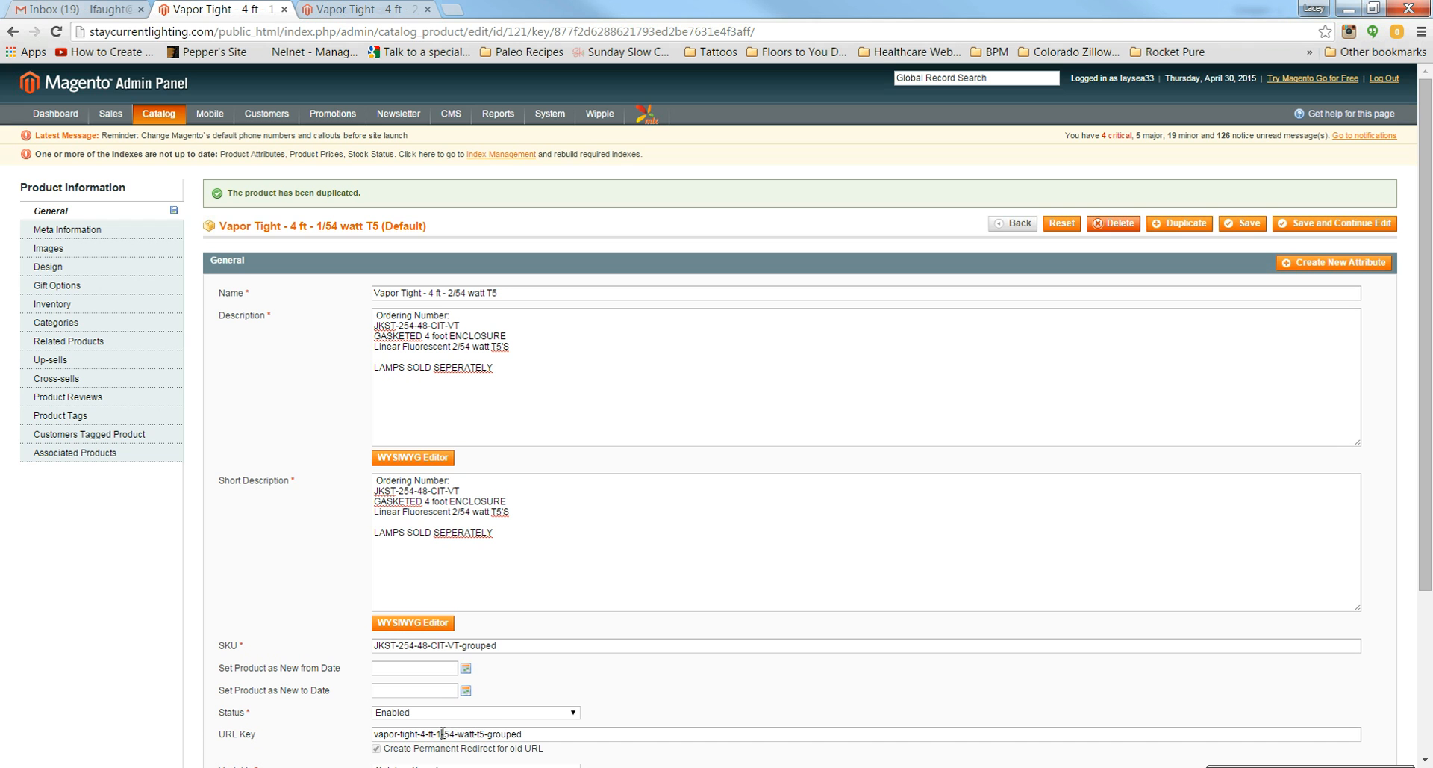
key("BackSpace")
type("2")
scroll(702, 607, "down", 3)
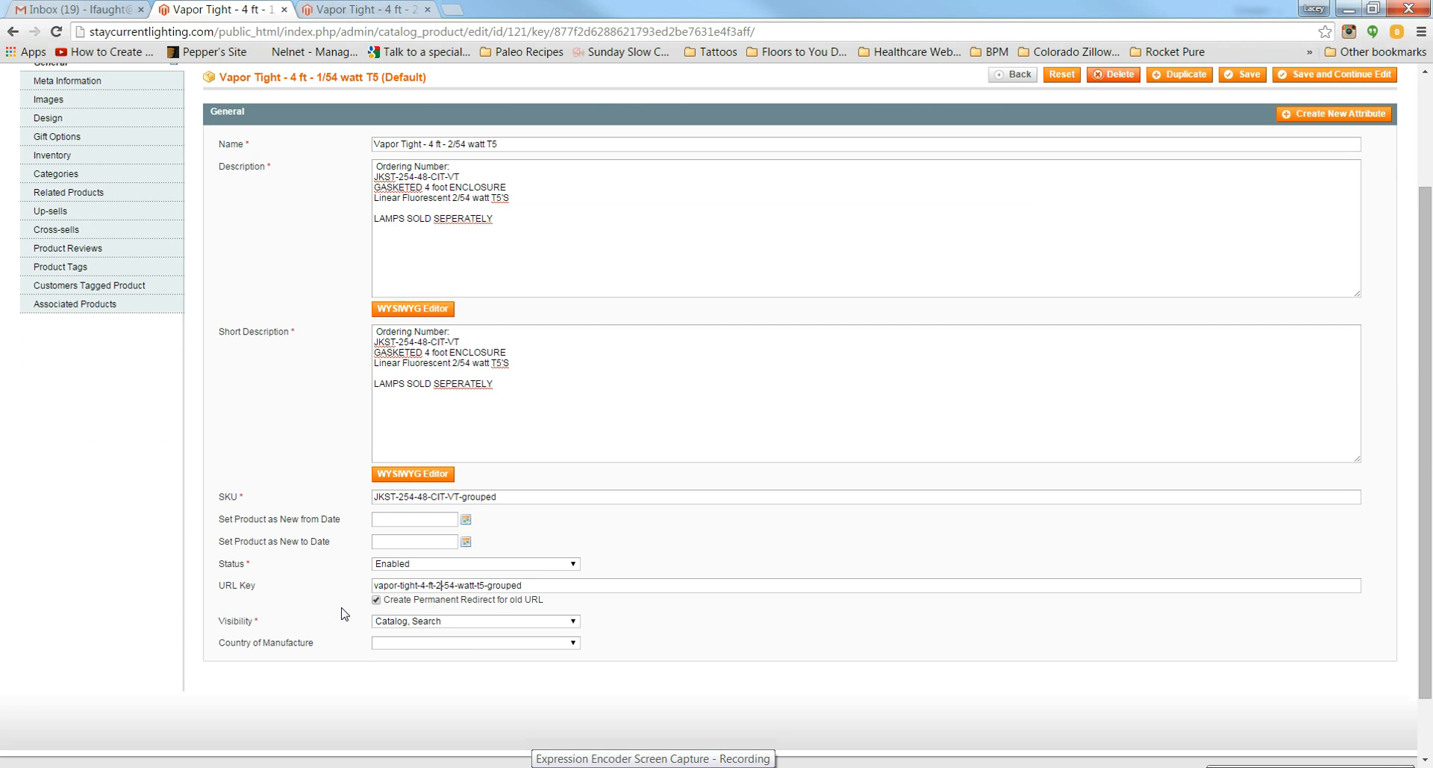
scroll(295, 514, "up", 3)
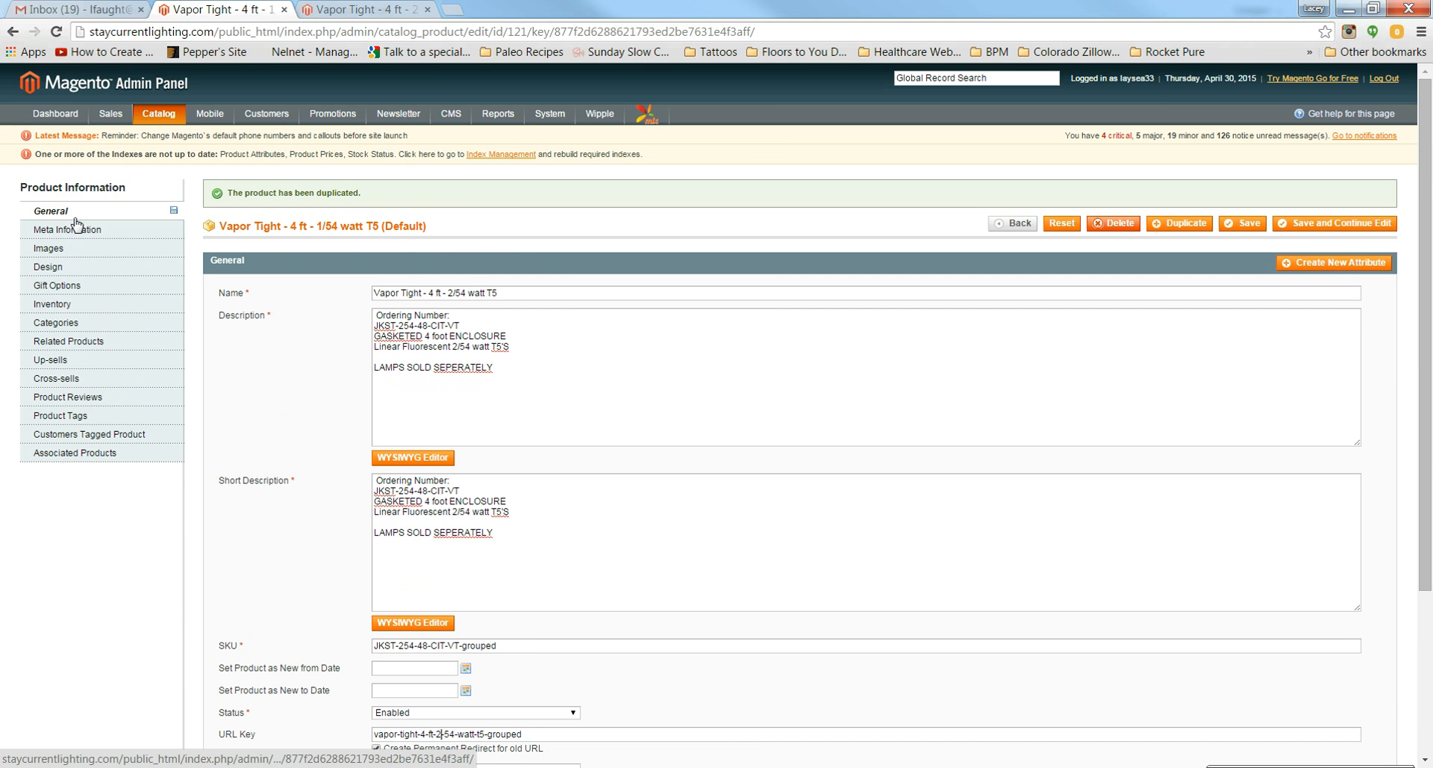
Step: Confirm the Commercial > Industrial > Vapor Tights category, then show the 5 associated products including ID 108
left_click(67, 306)
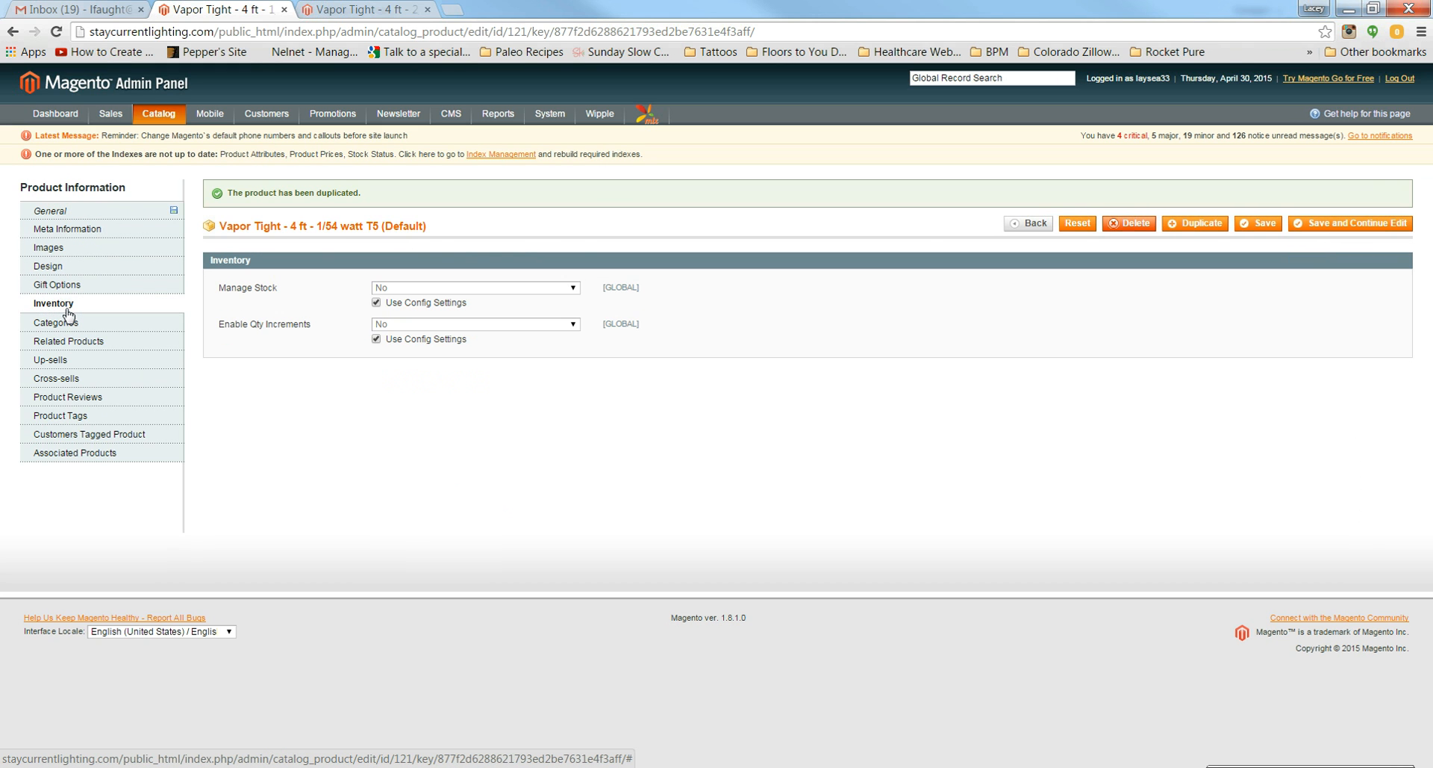
left_click(75, 327)
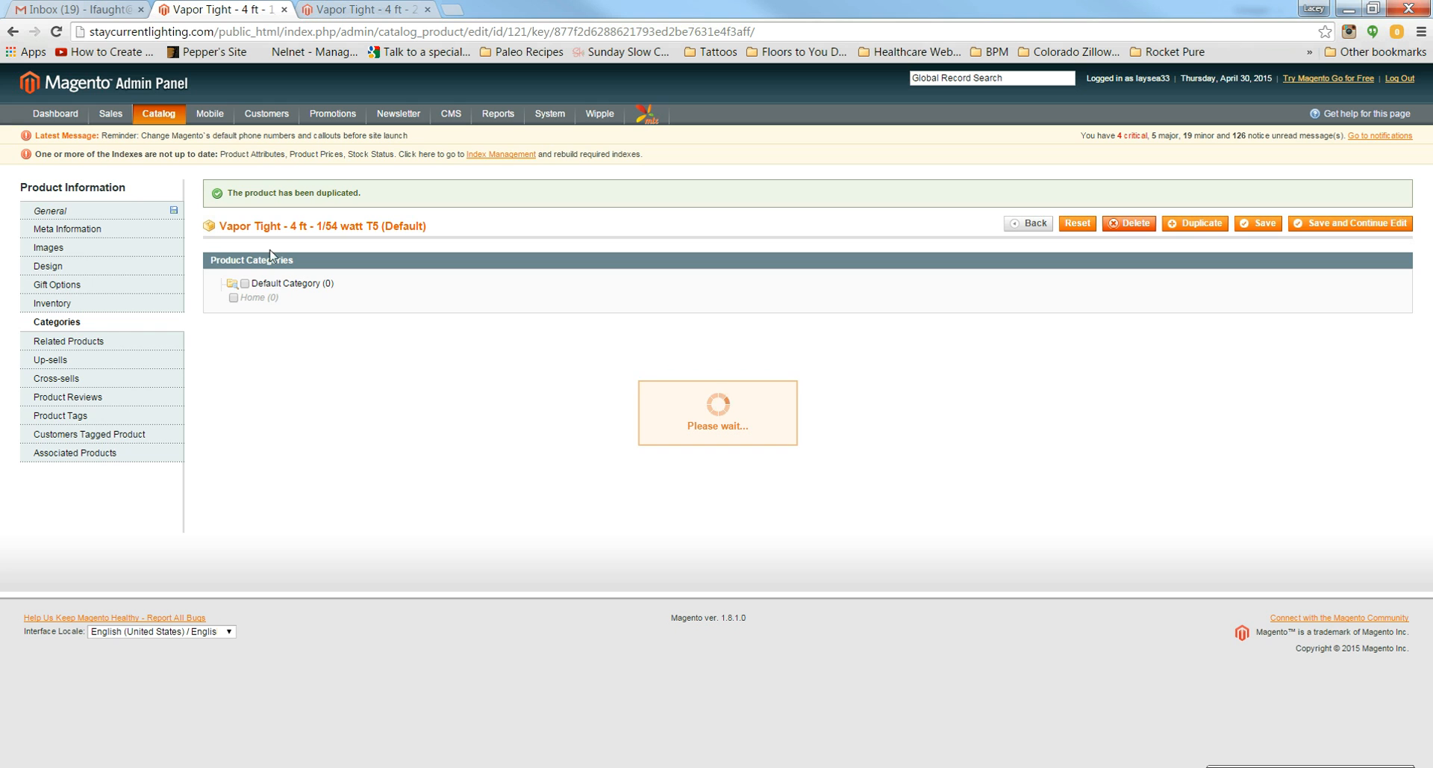
left_click(233, 312)
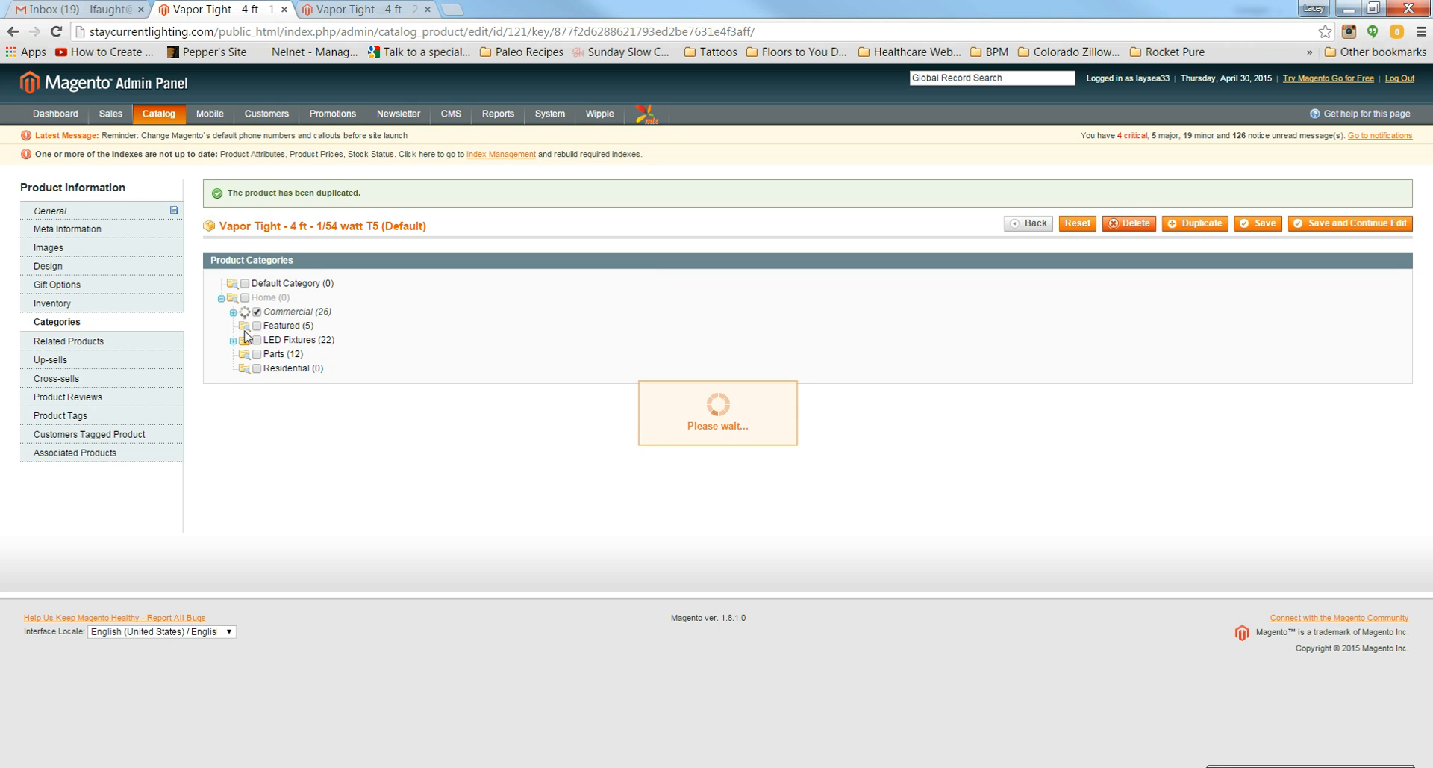
left_click(245, 327)
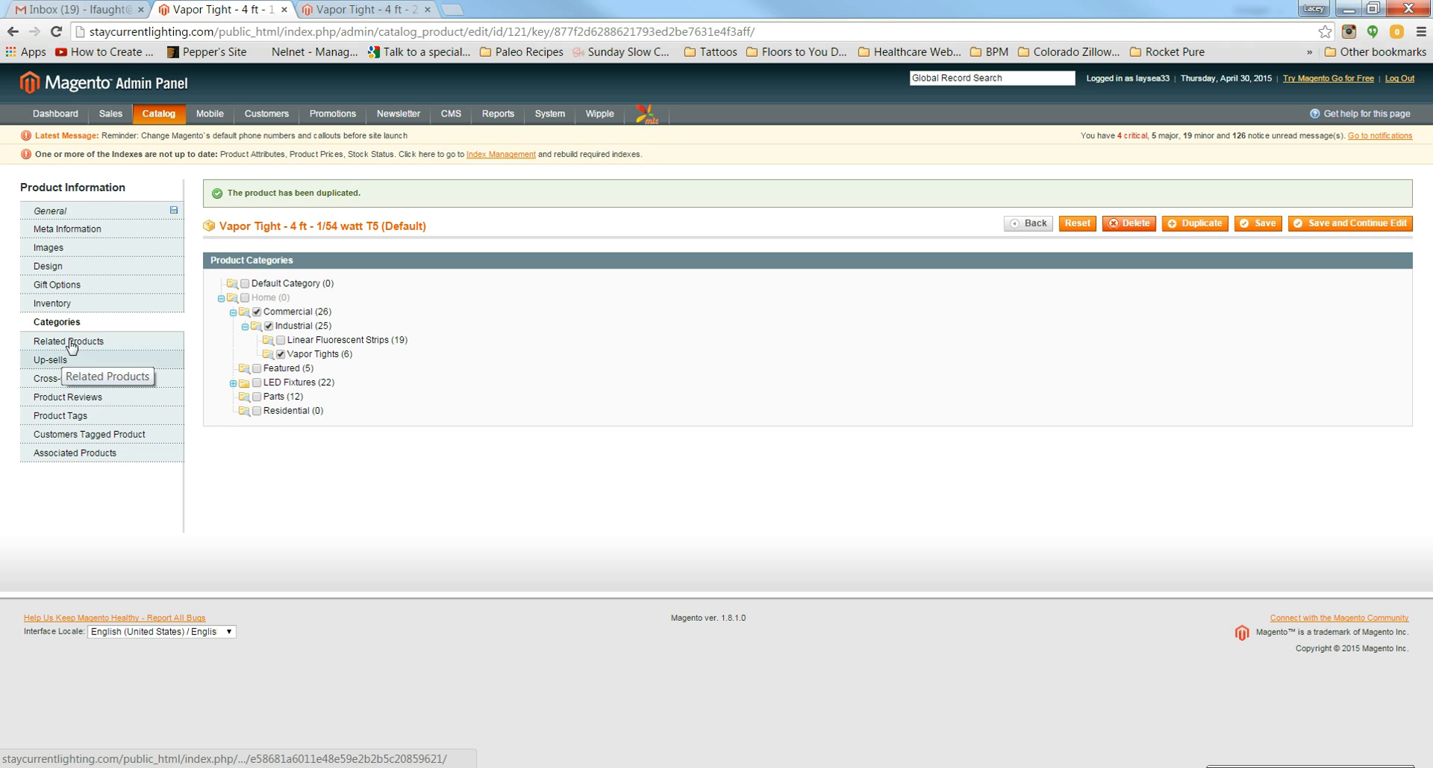
left_click(74, 455)
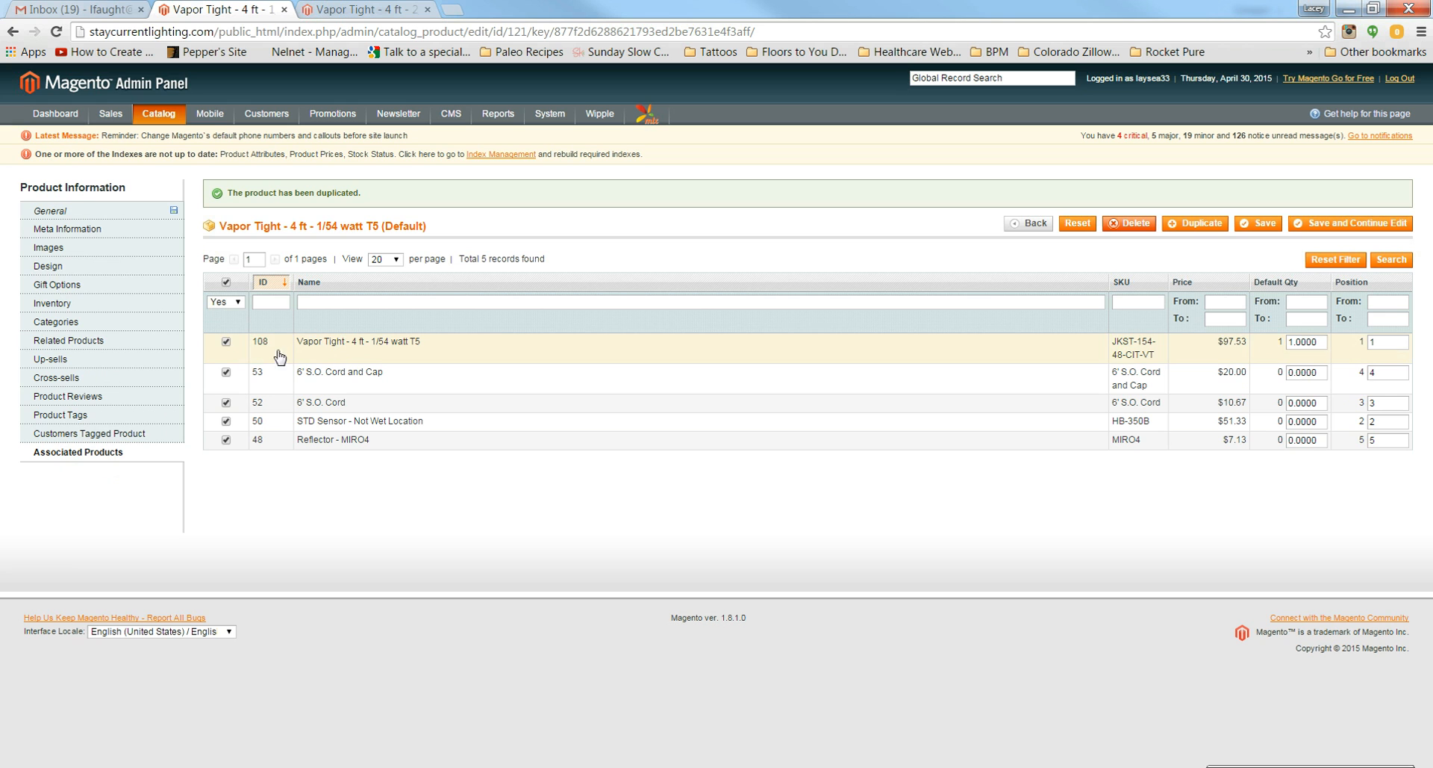
Step: Unlink the 1/54 watt fixture (ID 108) and reset the product grid filters
left_click(226, 342)
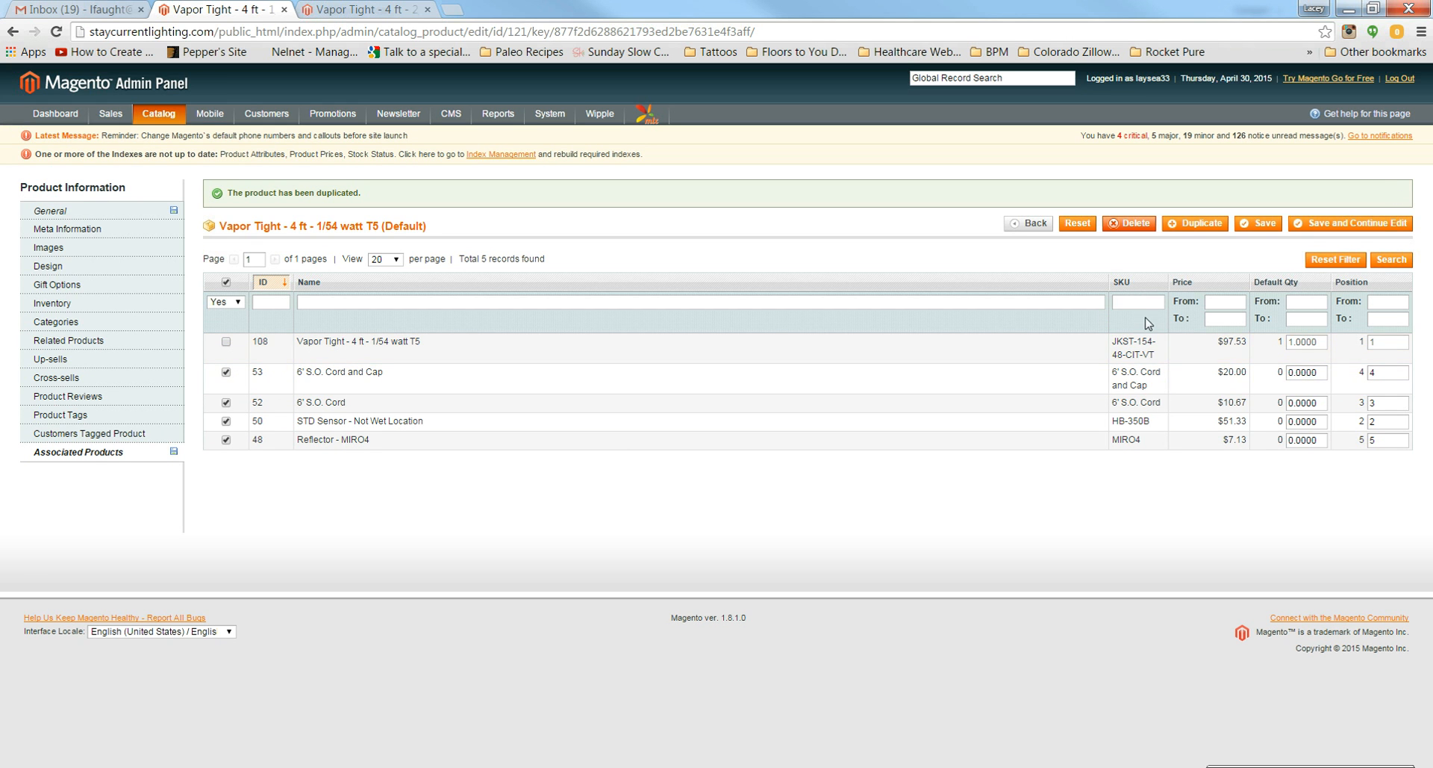
key("ctrl+v")
key("Return")
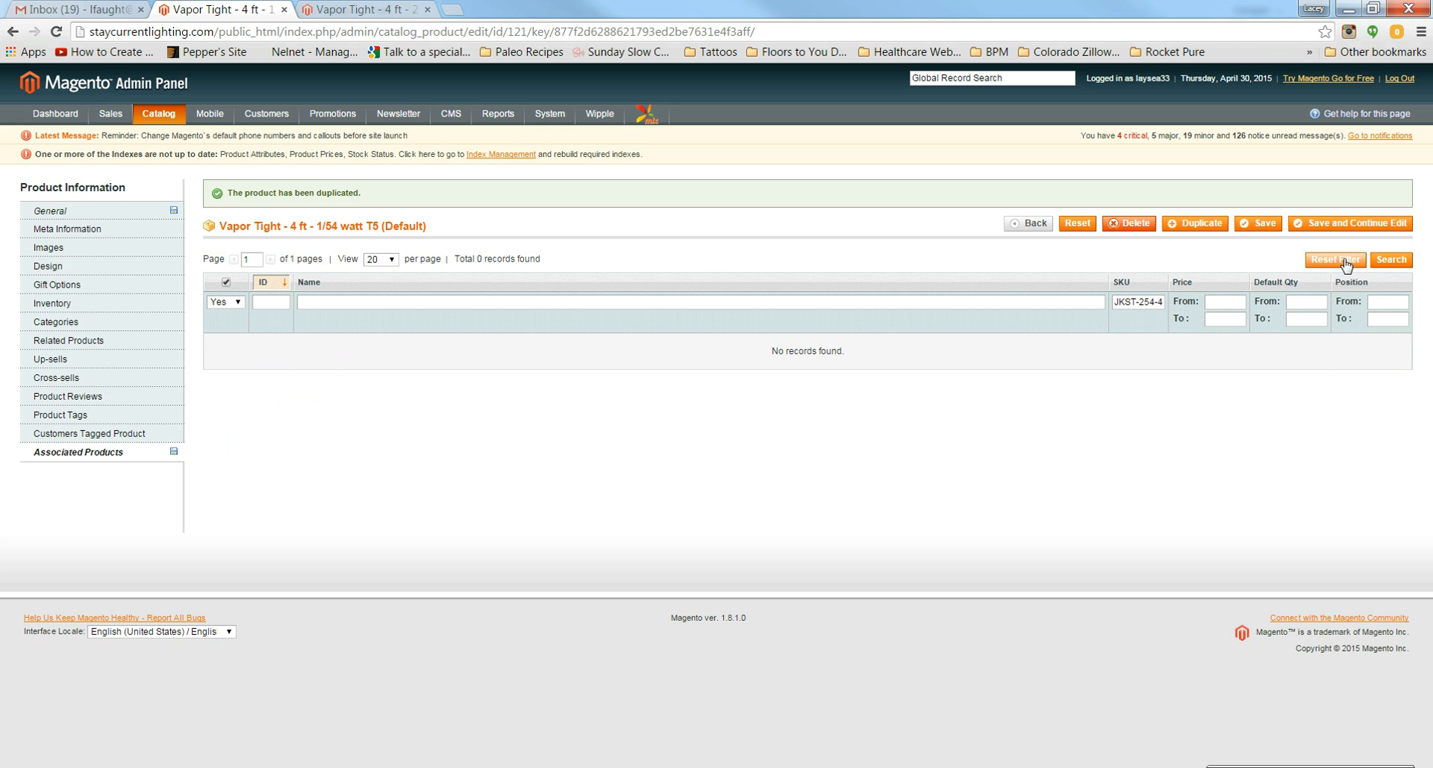
left_click(1344, 263)
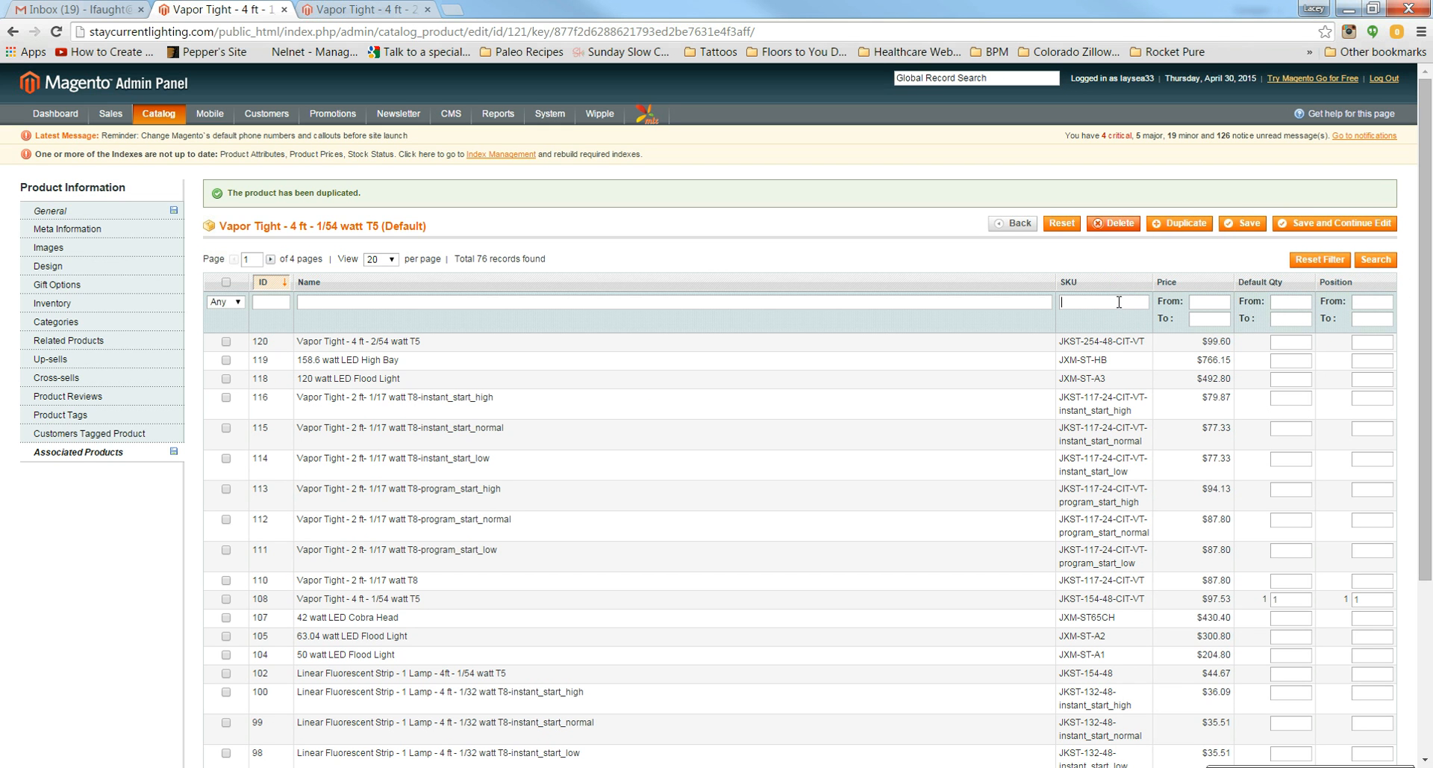
Step: Filter by SKU JKST-254-48-CIT-VT, add the 2/54 watt fixture (ID 120), and save
left_click(1119, 302)
key("ctrl+v")
key("Return")
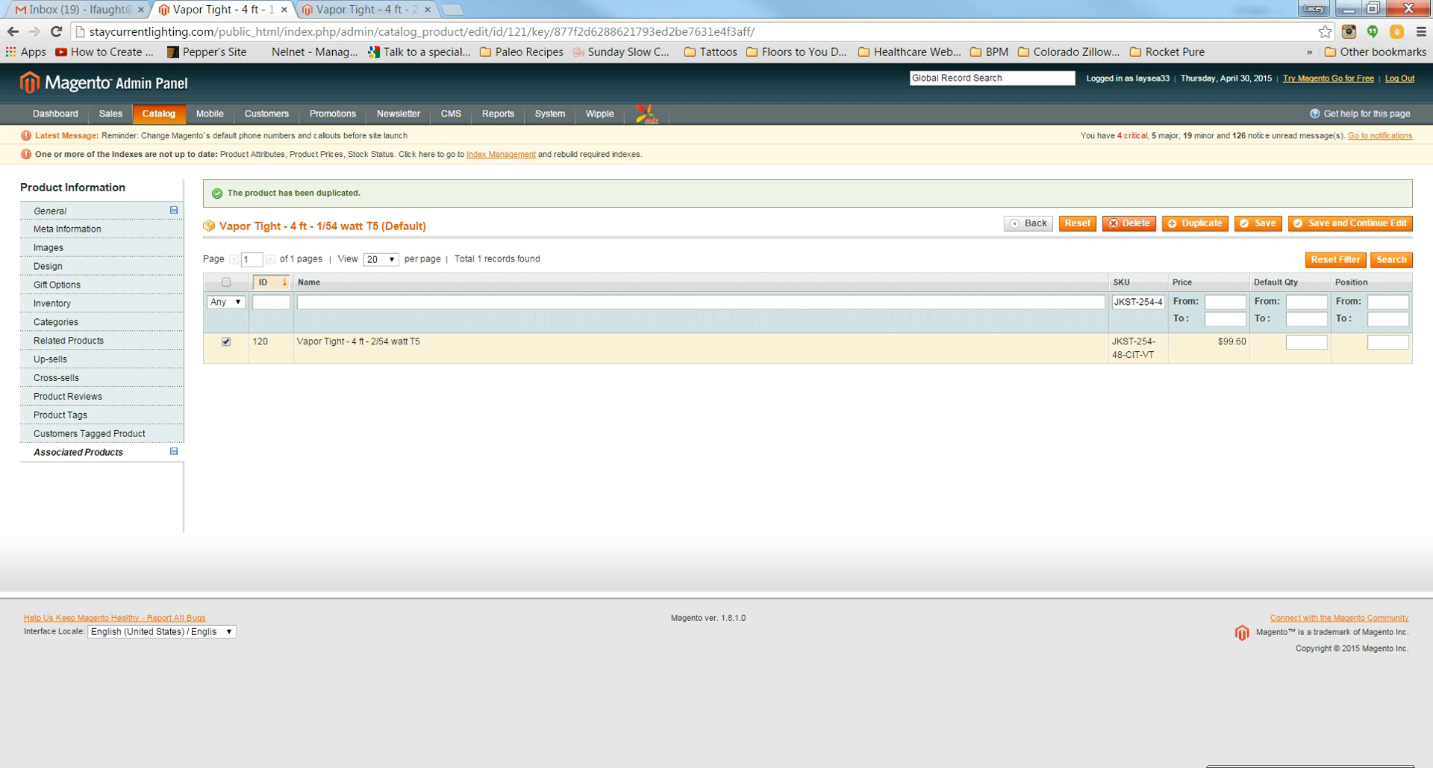
left_click(1318, 225)
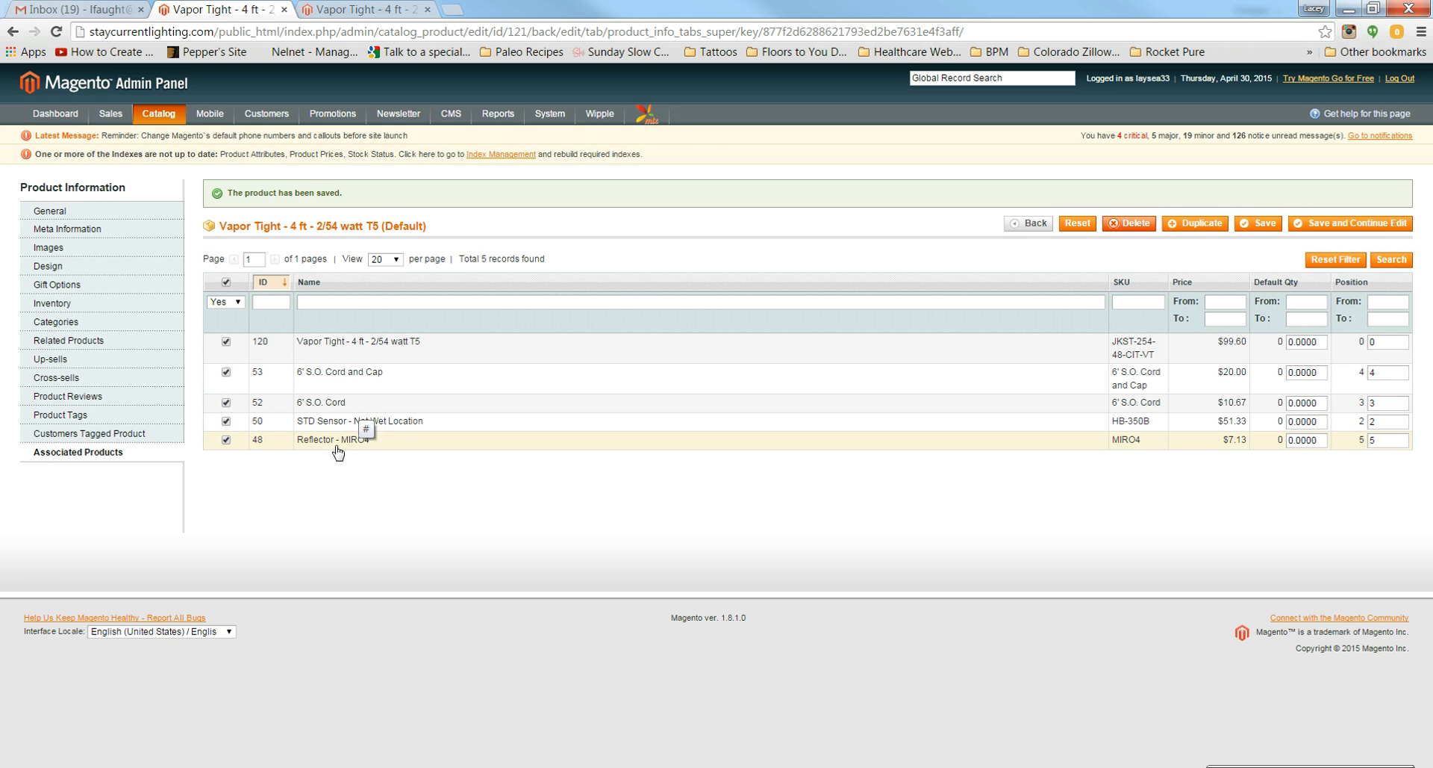
Step: Copy the wet-location sensor SKU HB350-W from cell L97 of the price spreadsheet
left_click(694, 767)
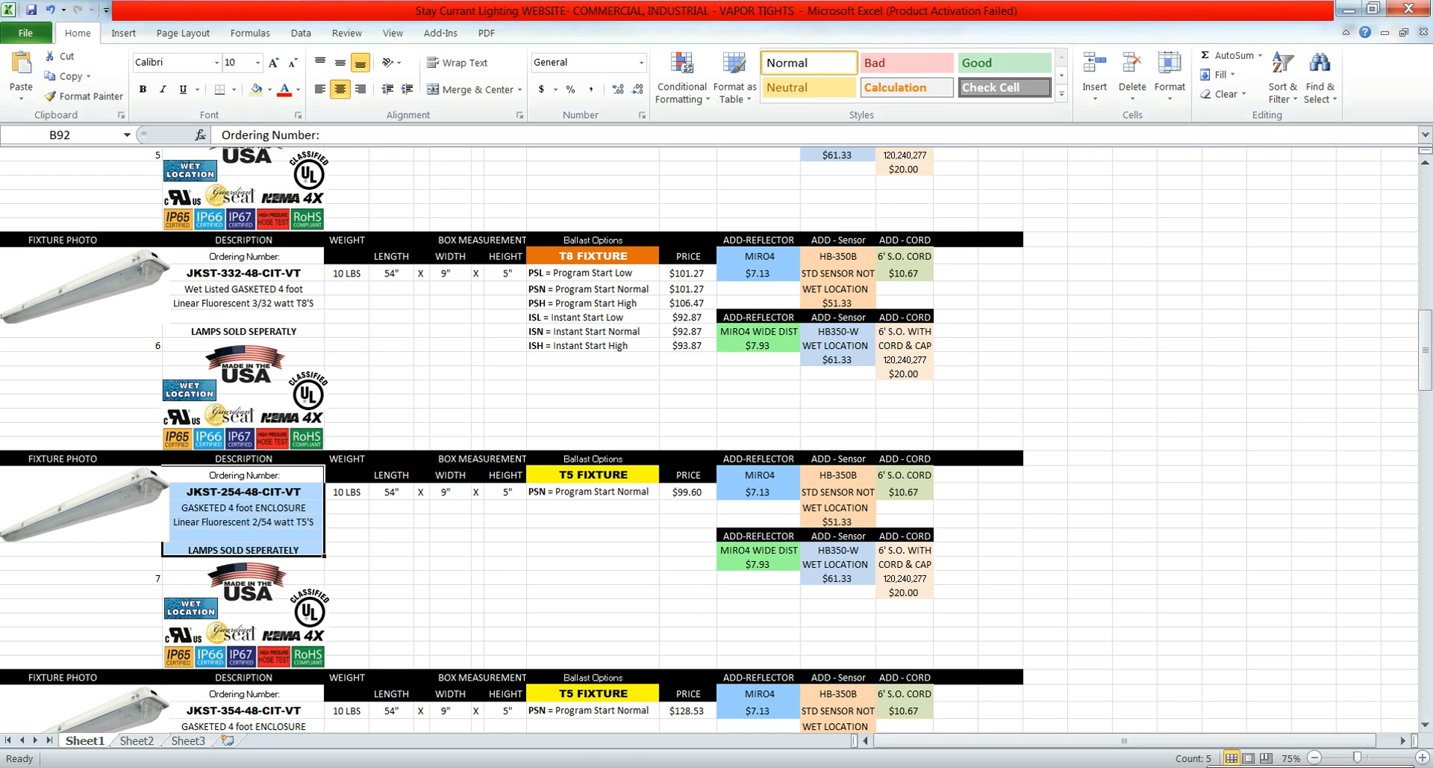
left_click(601, 766)
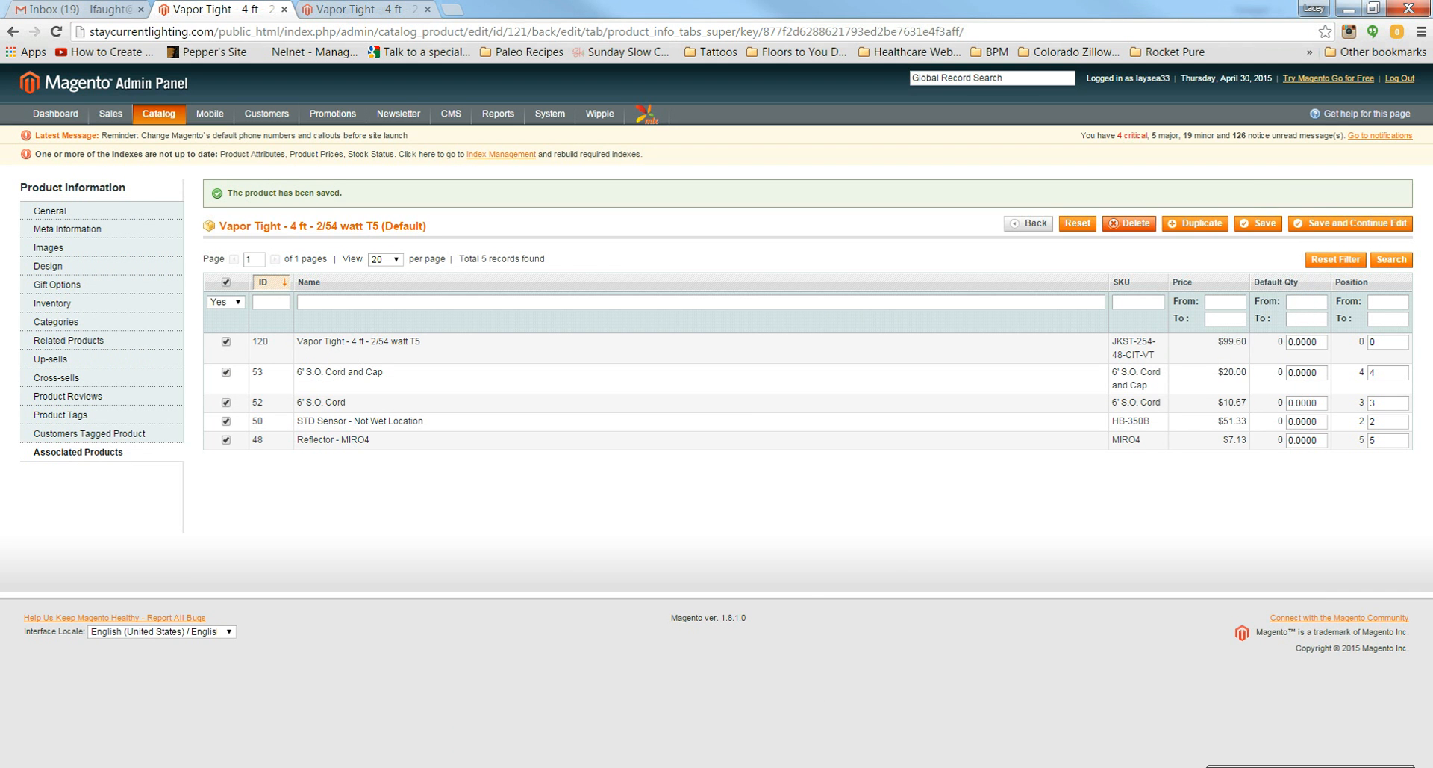
left_click(601, 767)
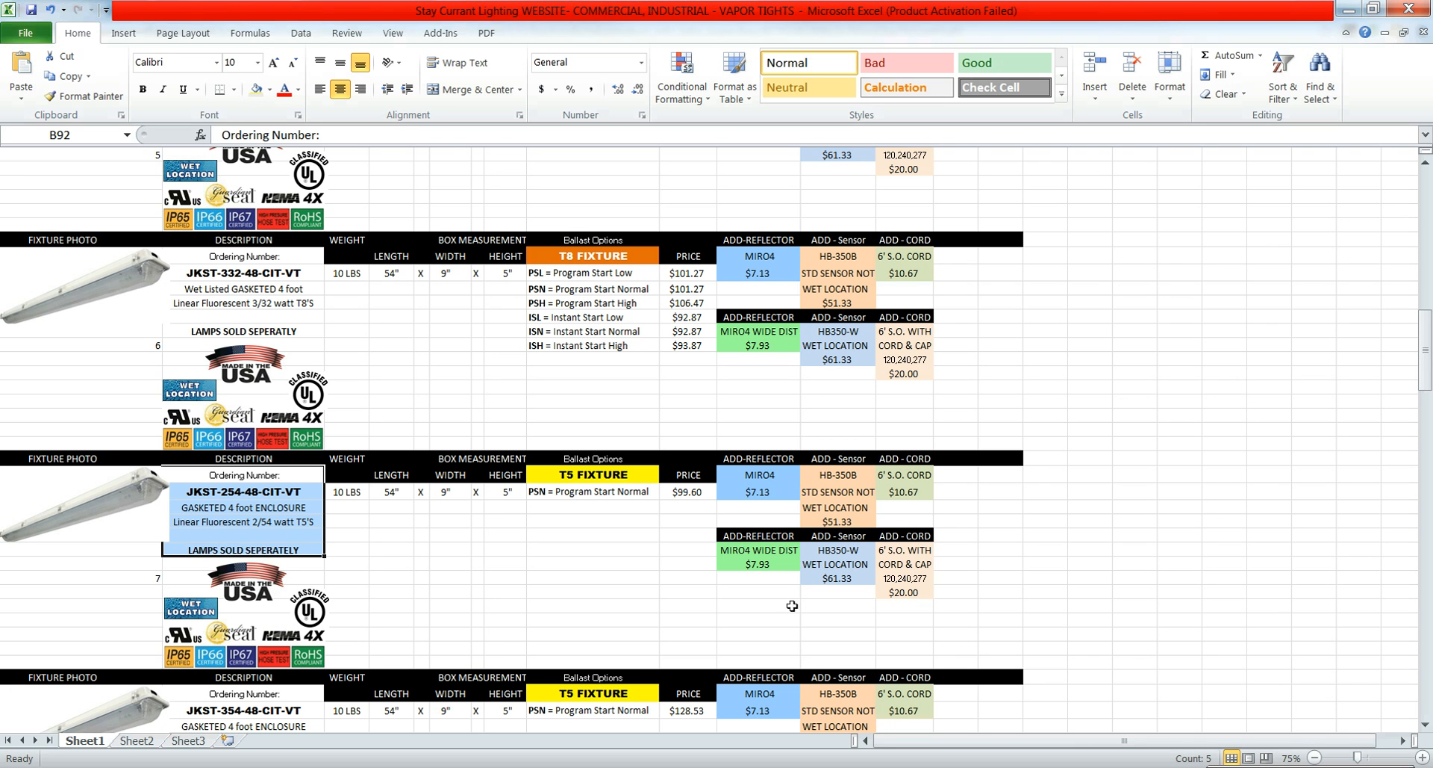
left_click(835, 551)
key("ctrl+c")
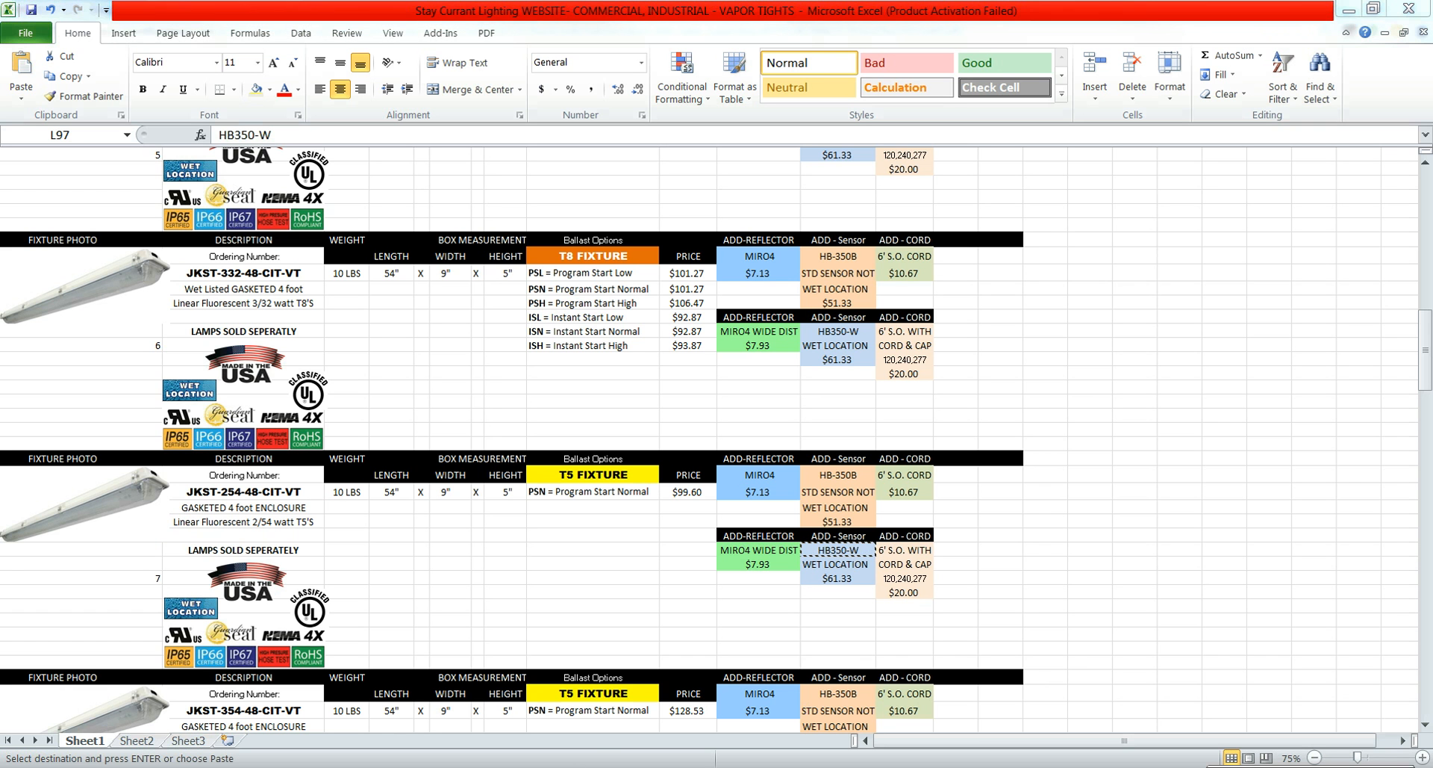
Step: Search the associated products grid for HB350-W, then reset the filter to list all 76 products
mouse_move(160, 763)
left_click(297, 698)
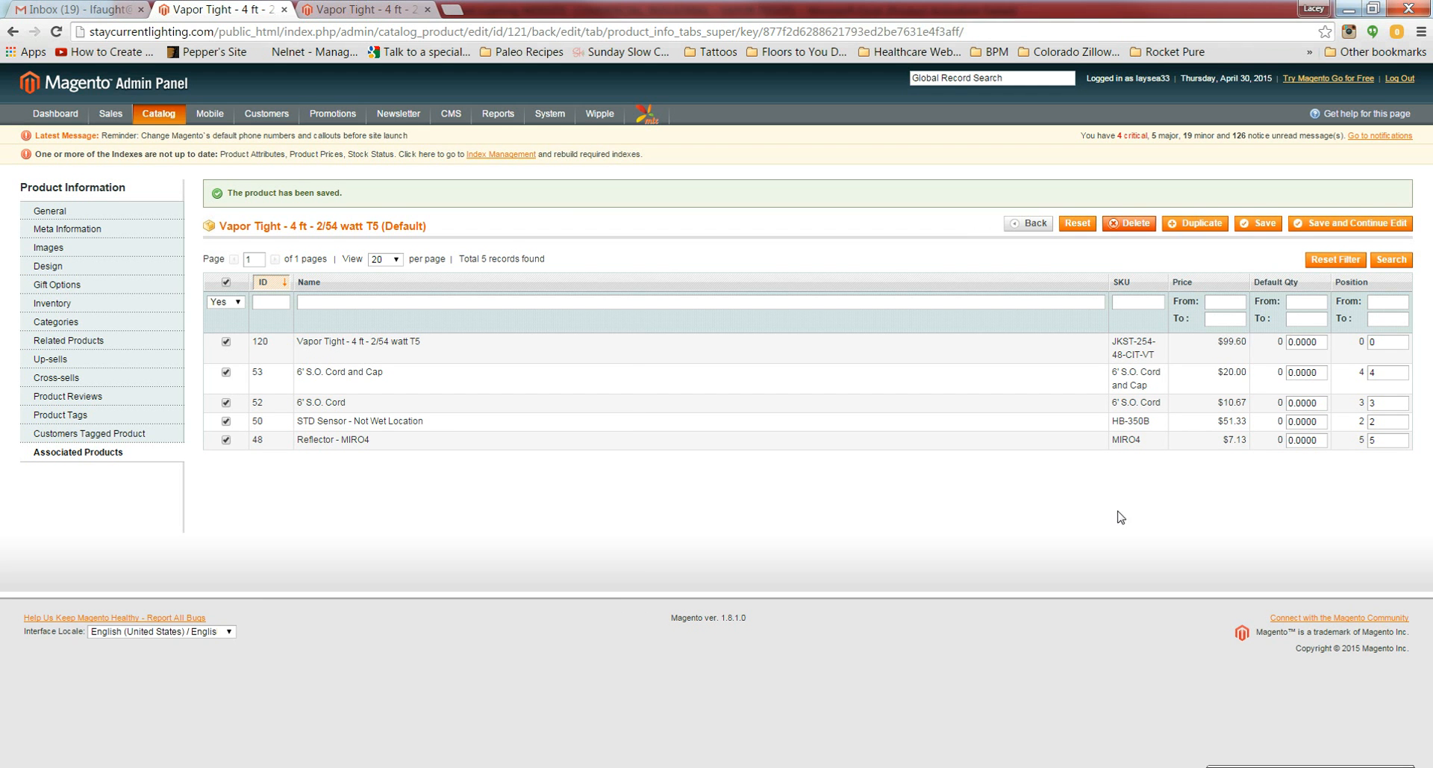
left_click(1155, 299)
key("ctrl+v")
key("Return")
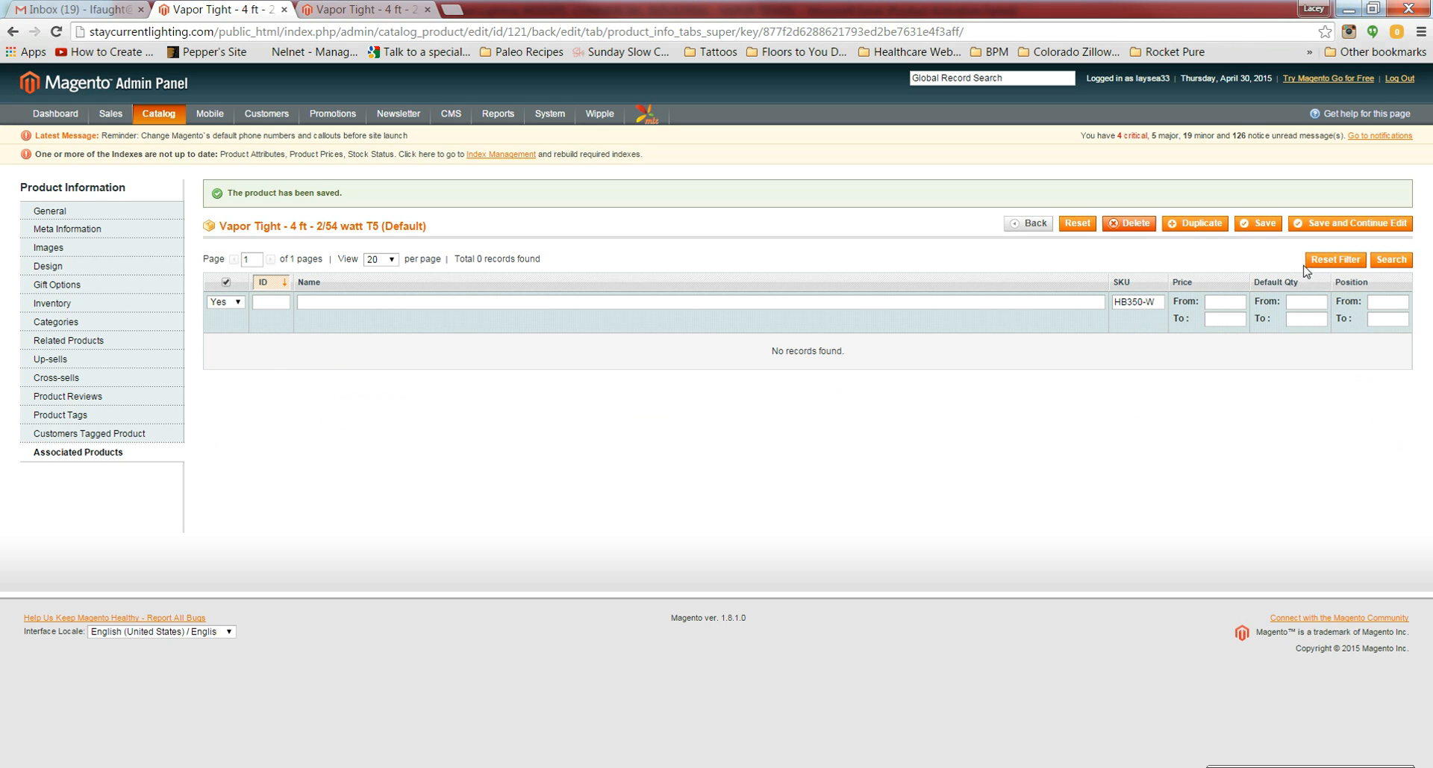
left_click(1314, 261)
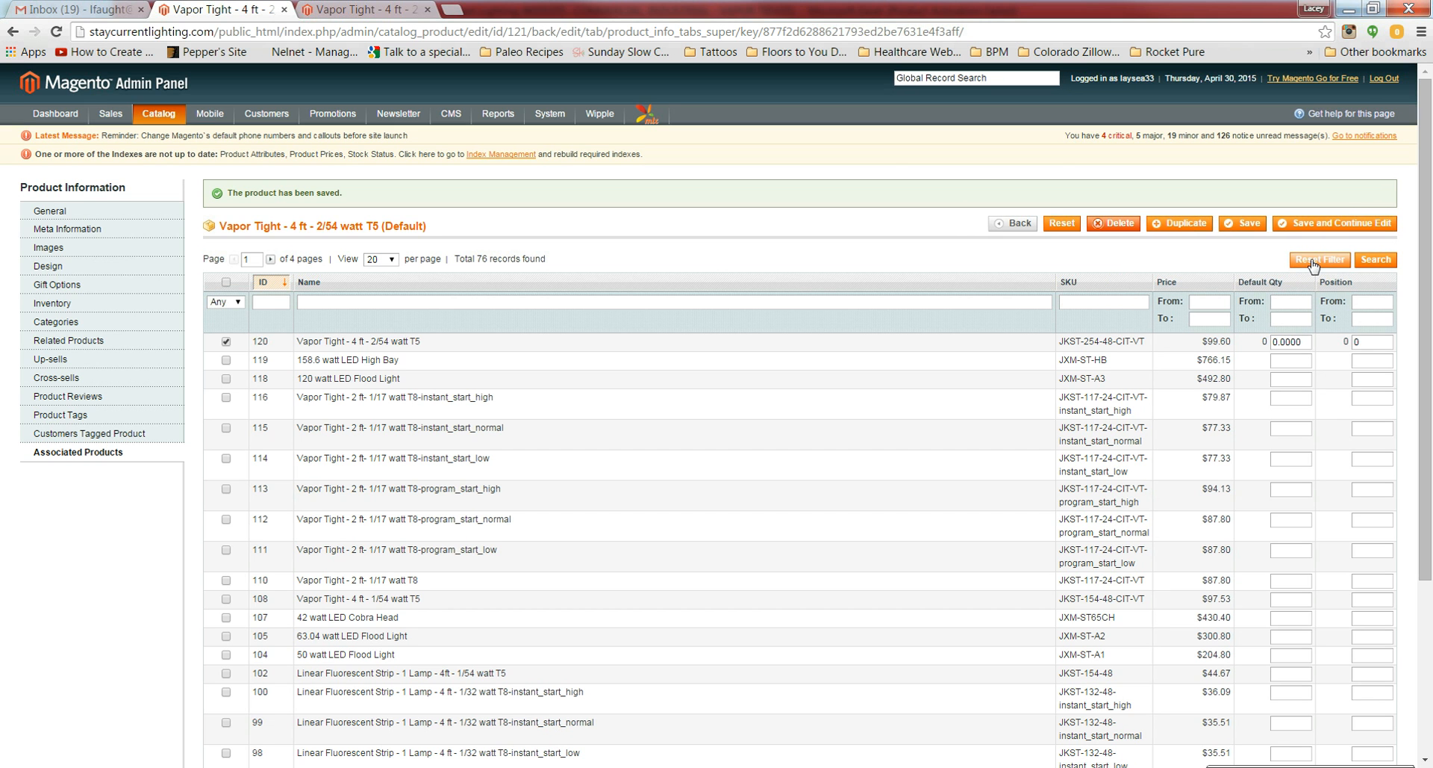
Step: Filter by HB350-W, add the STD Sensor - Wet Location (row 51), and save
left_click(1073, 299)
key("ctrl+v")
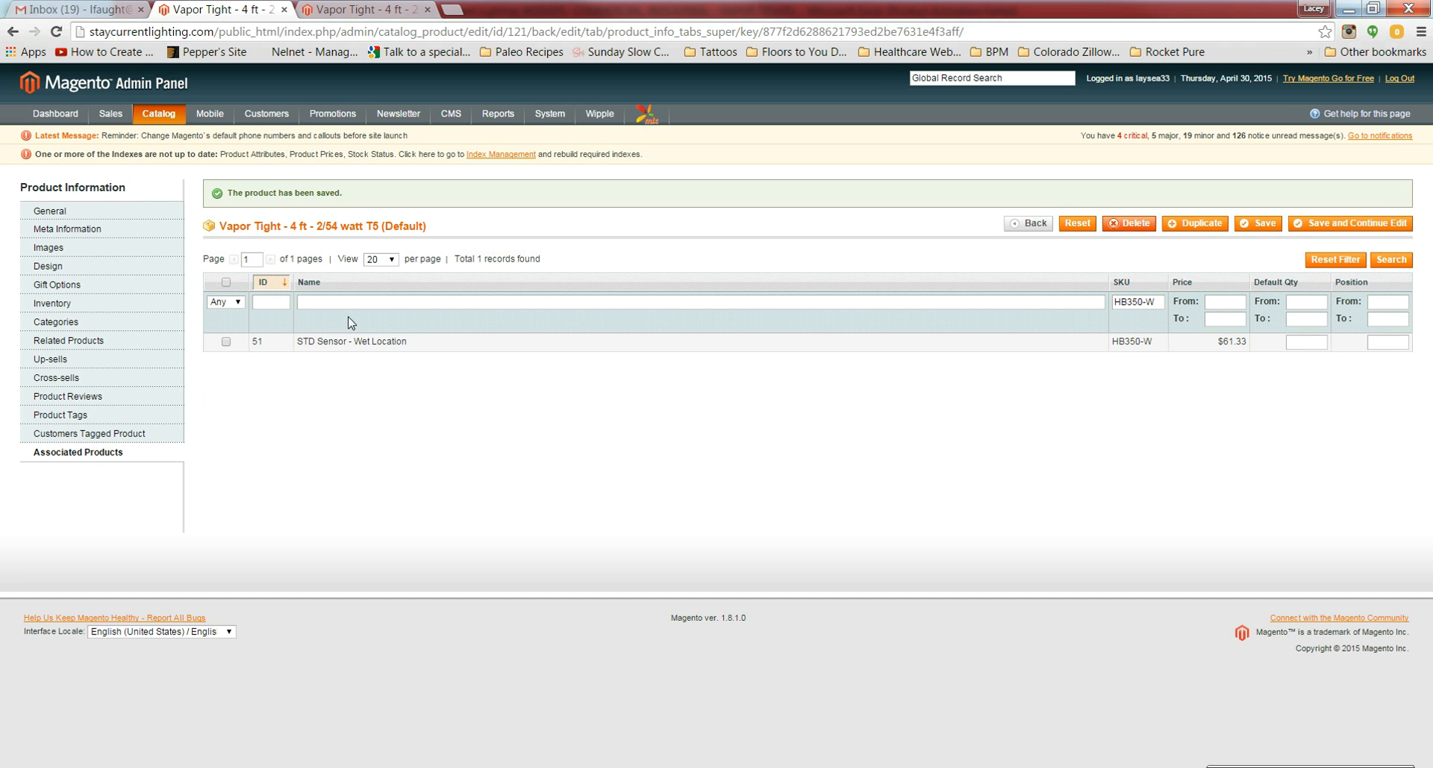
left_click(226, 341)
left_click(1351, 229)
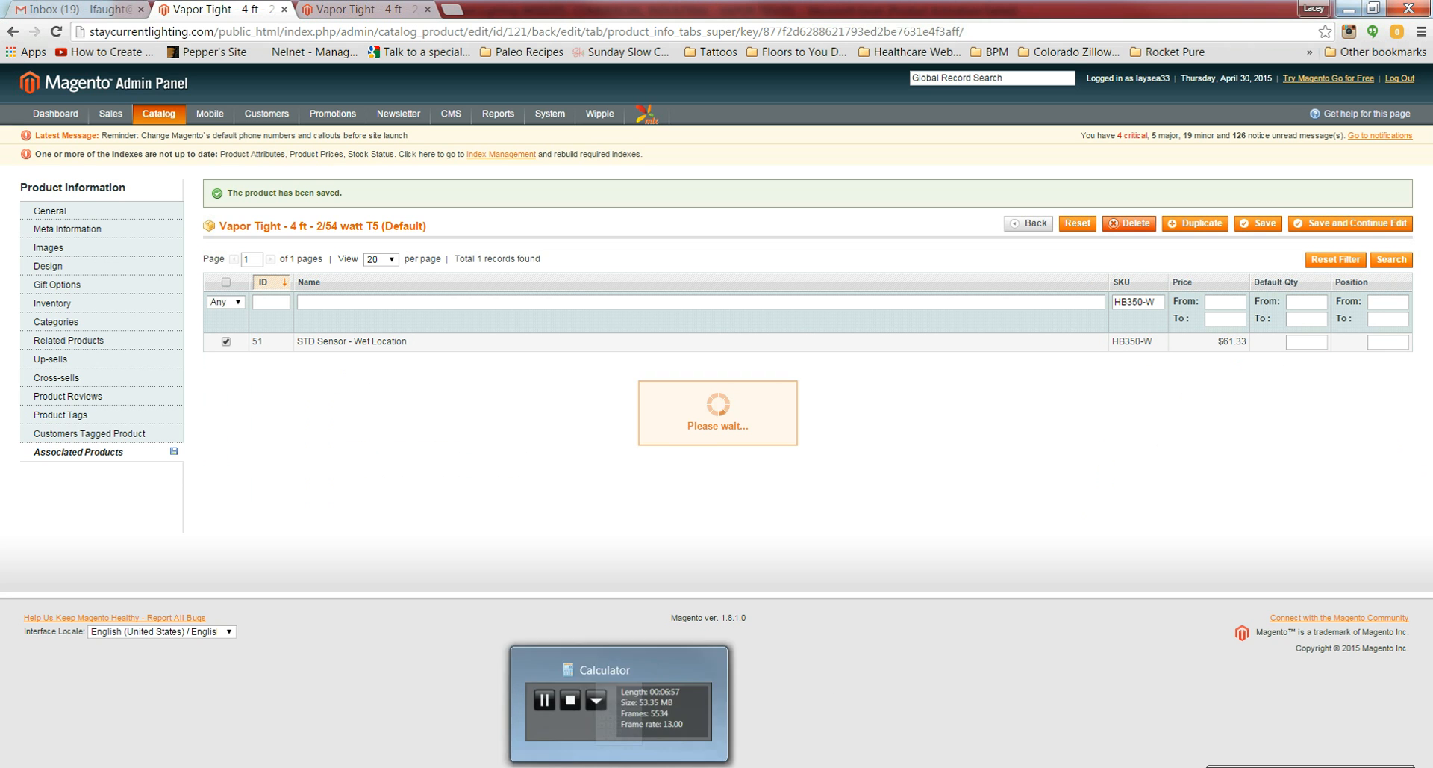
Step: Copy the MIRO4 WIDE DIST reflector SKU from cell K97 of the price spreadsheet
mouse_move(486, 767)
left_click(486, 691)
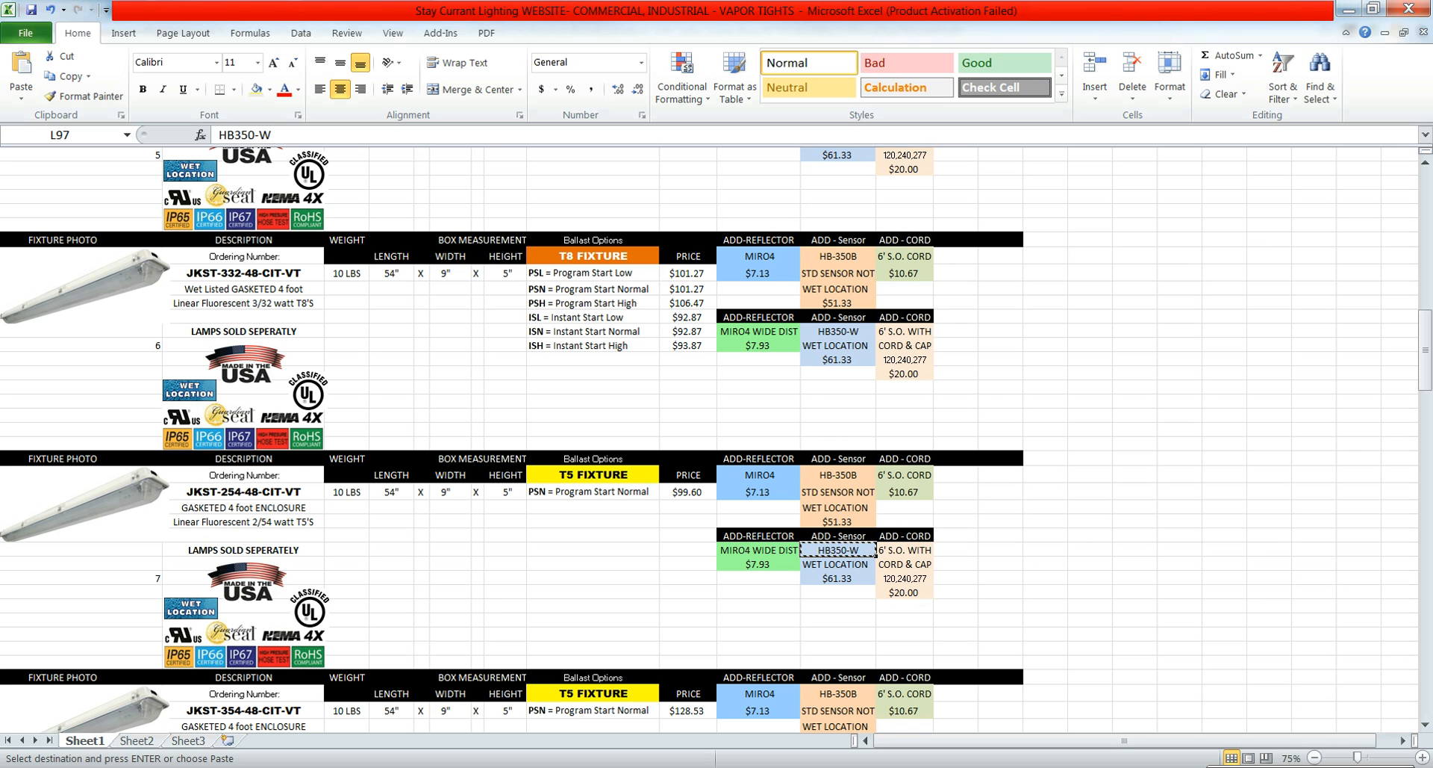
left_click(752, 551)
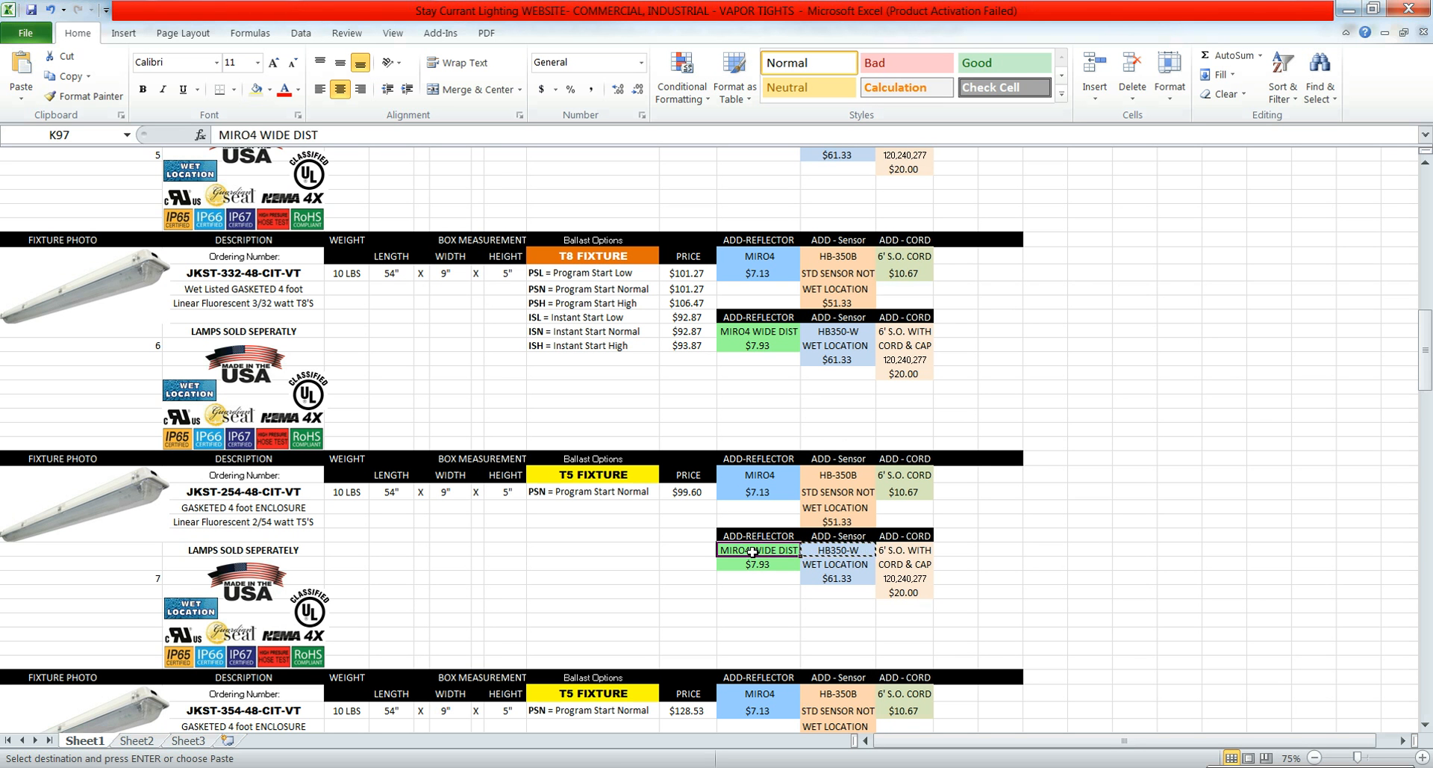
key("ctrl+c")
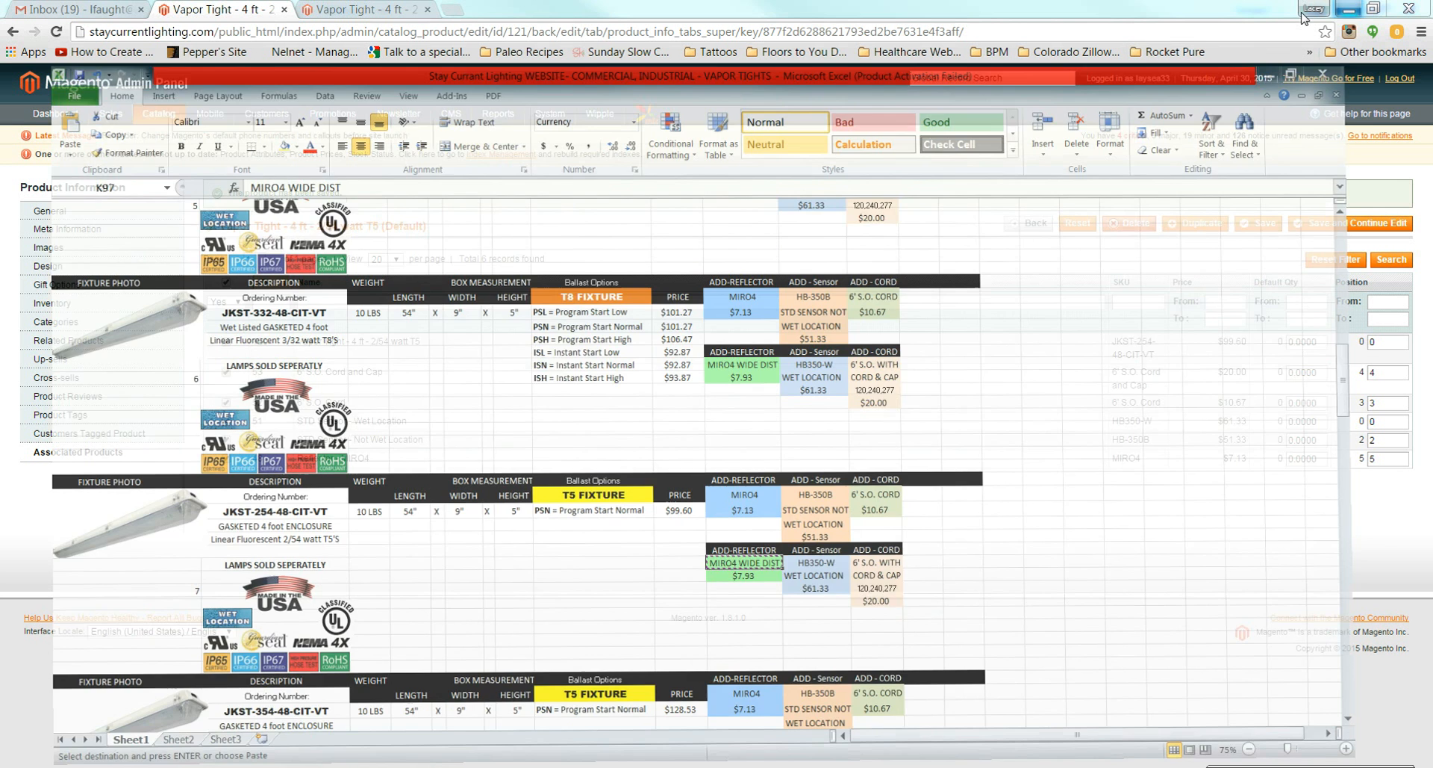
Step: Filter by MIRO4 WIDE DIST, add the Reflector - MIRO4 Wide Dist (row 49), and save
left_click(1349, 9)
left_click(1305, 231)
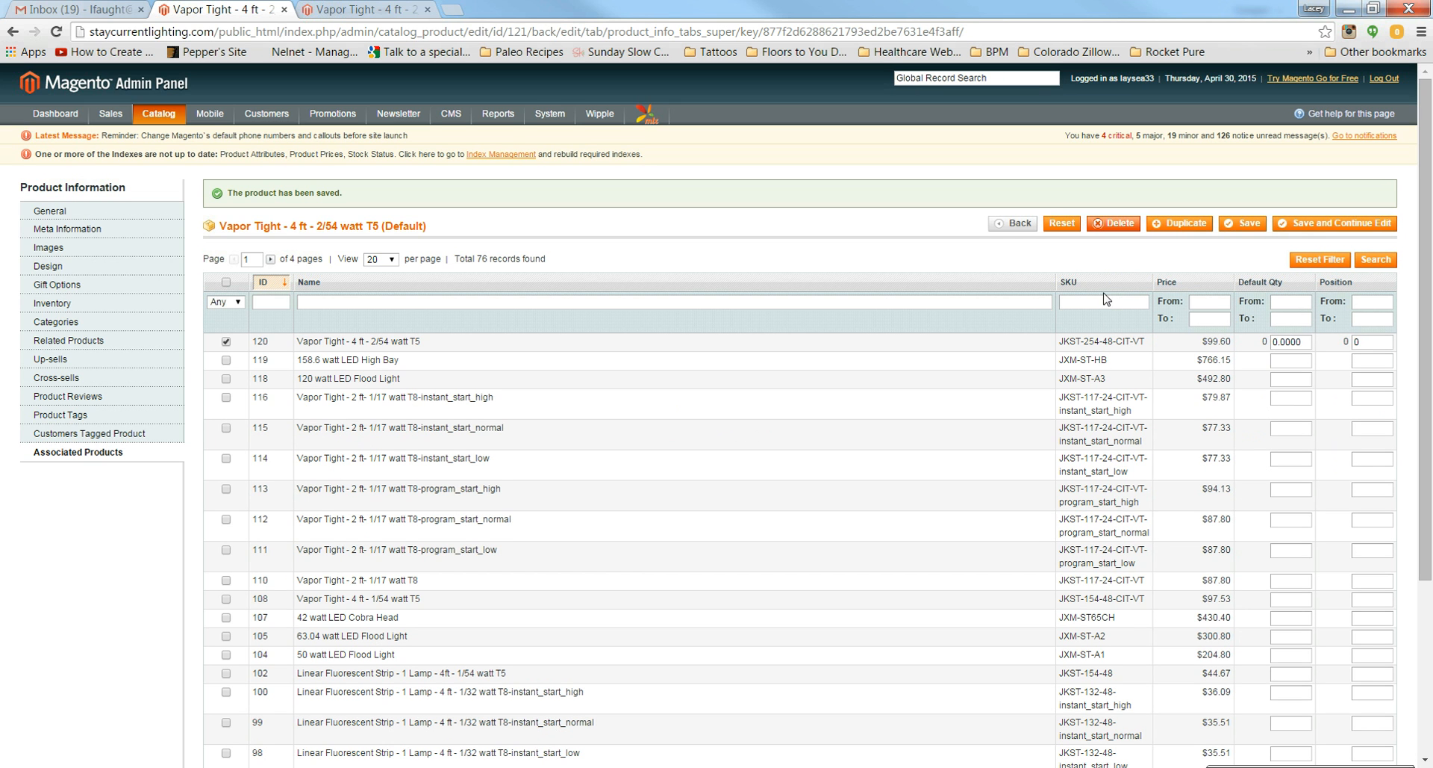
left_click(1111, 301)
key("ctrl+v")
key("Return")
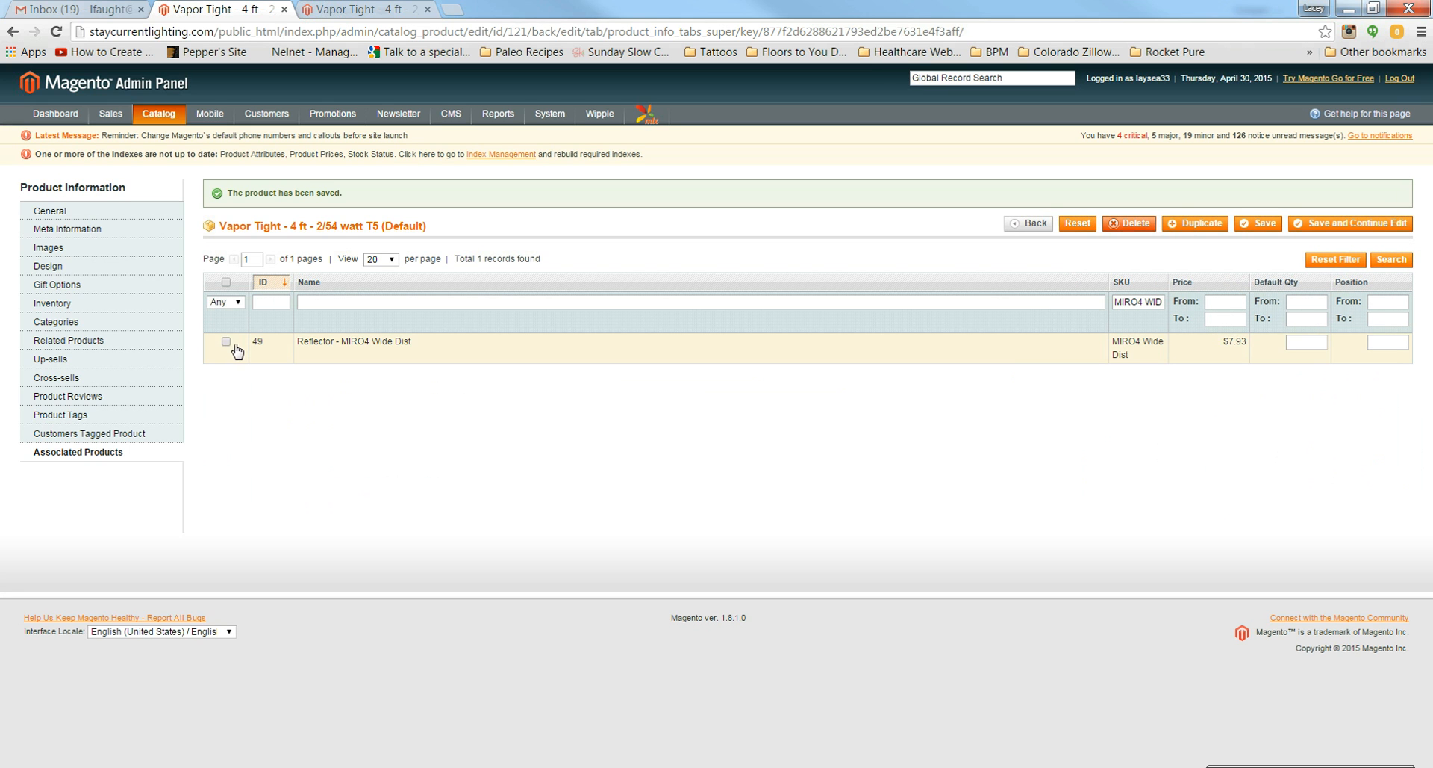
left_click(226, 343)
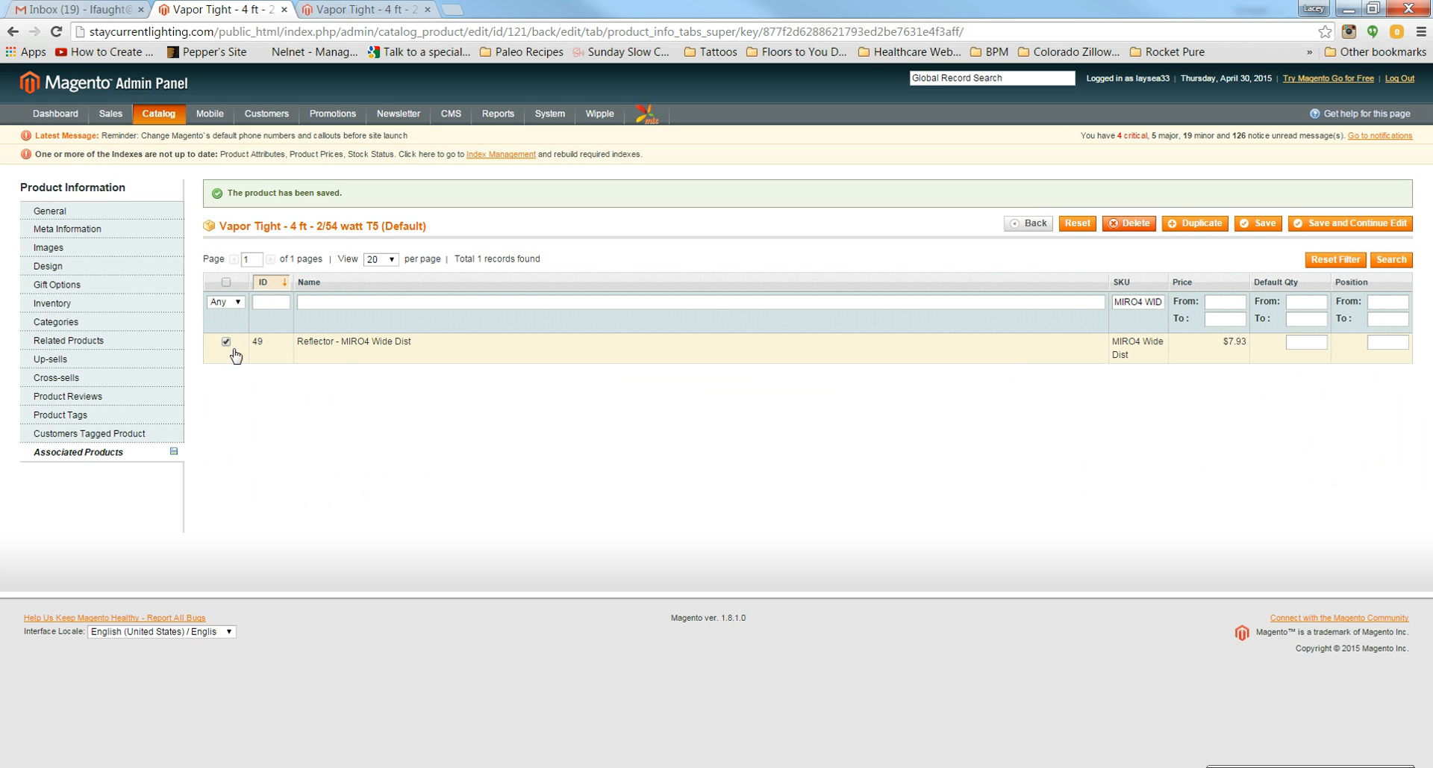
left_click(1352, 228)
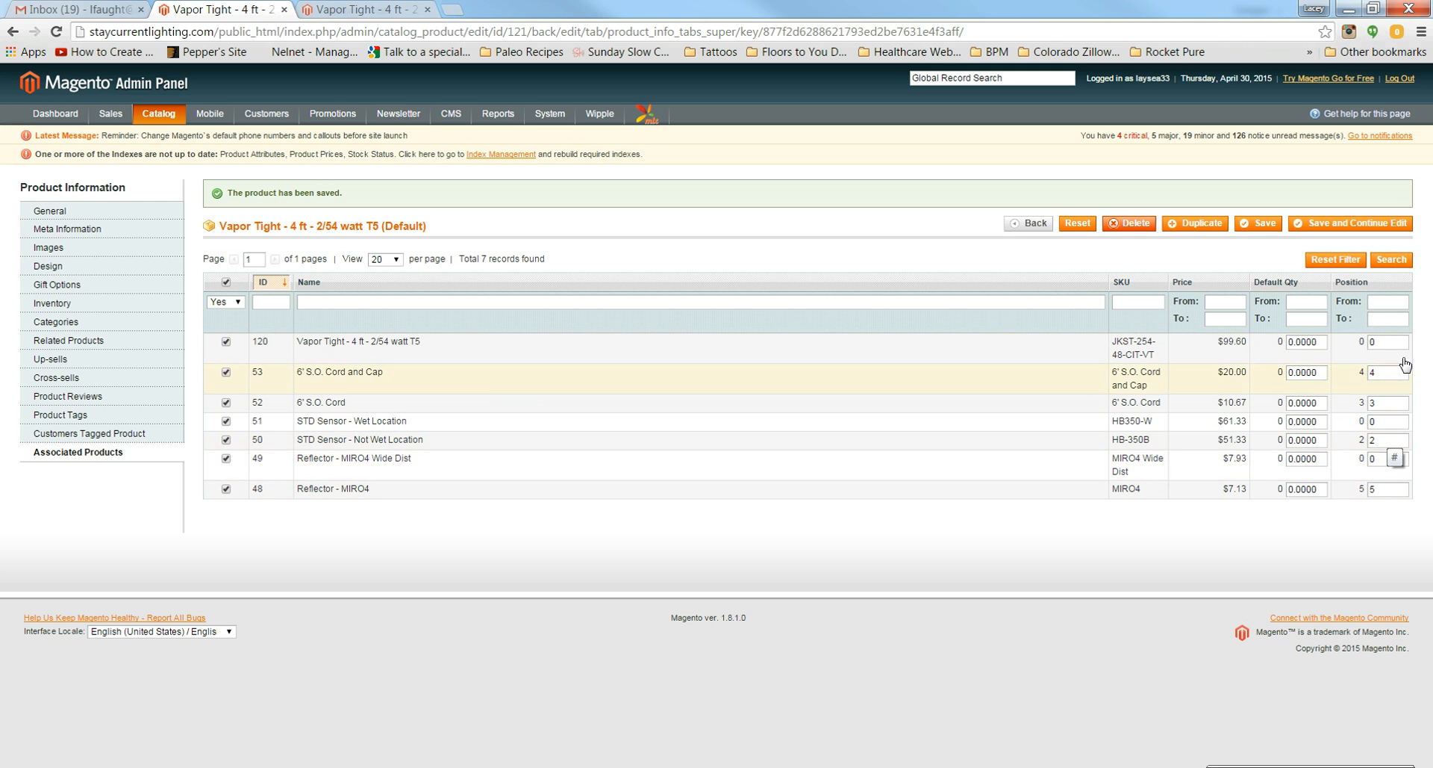
Step: Set the fixture's position to 1 and clear the wet-location sensor's position
double_click(1389, 341)
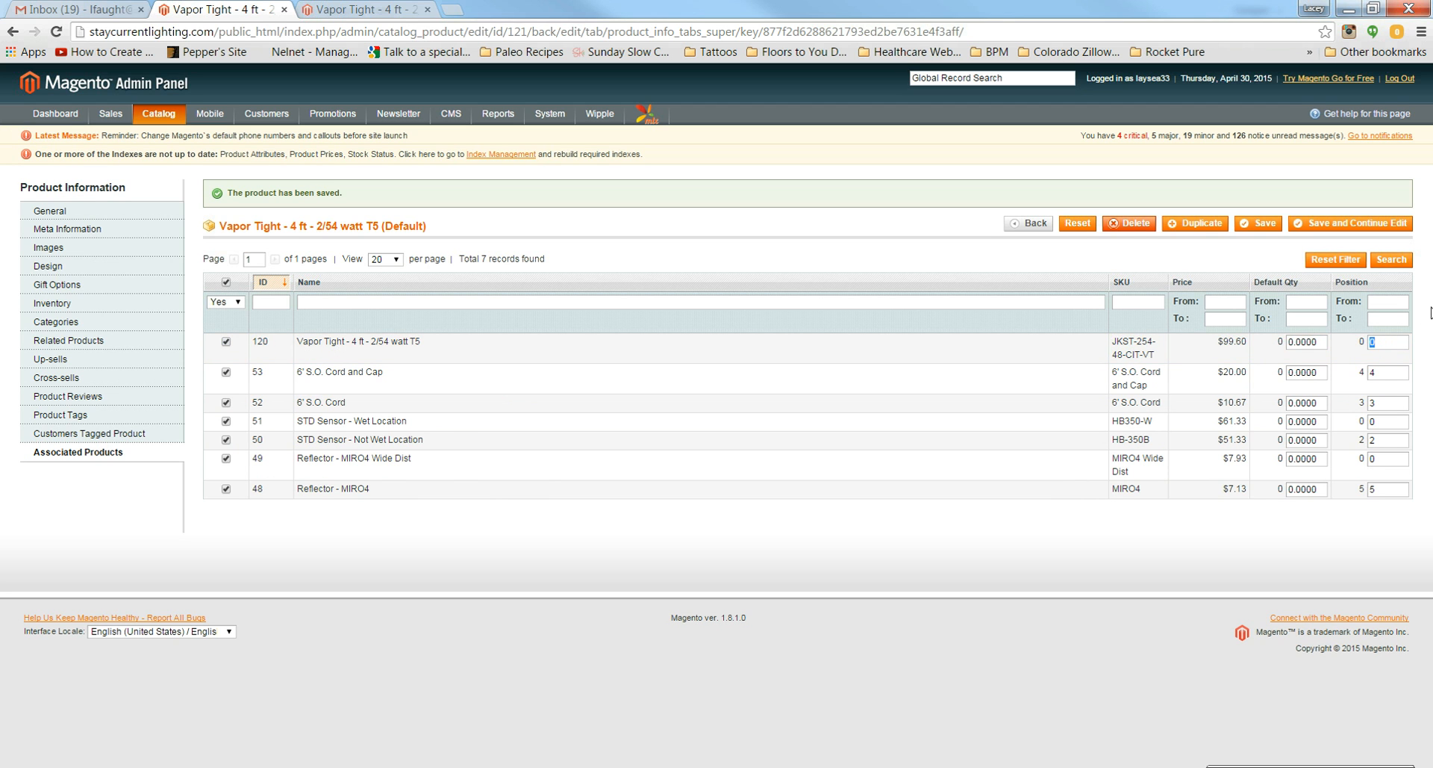
type("1")
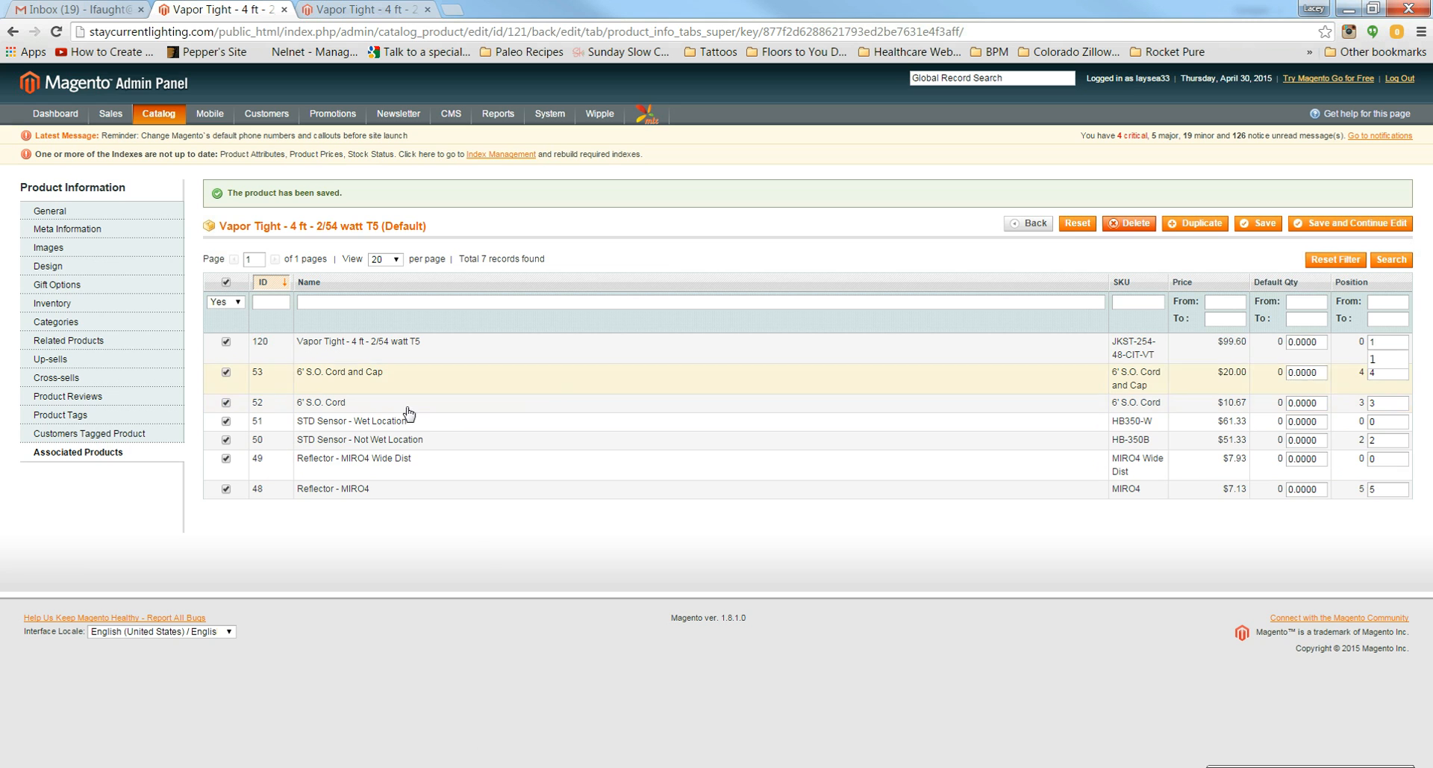
double_click(1377, 422)
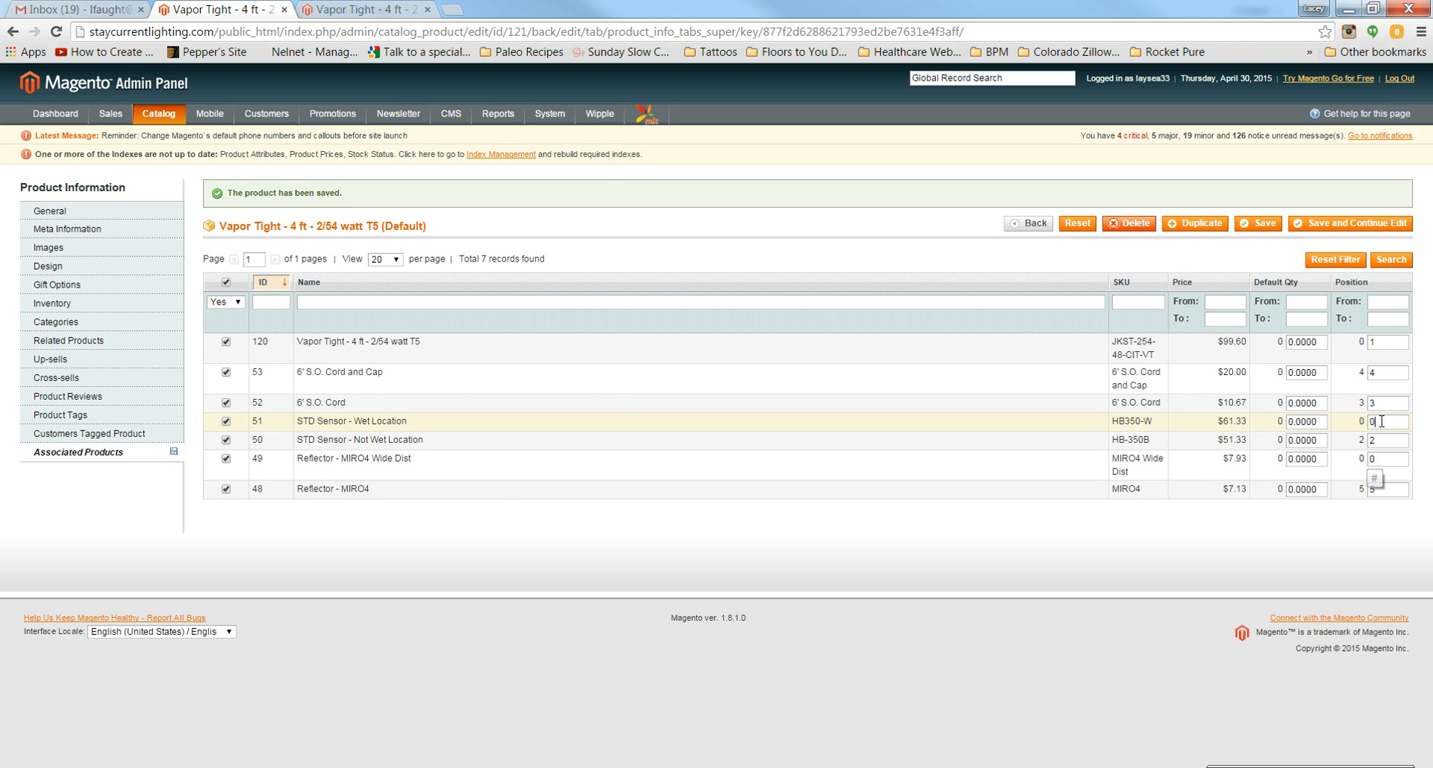
key("BackSpace")
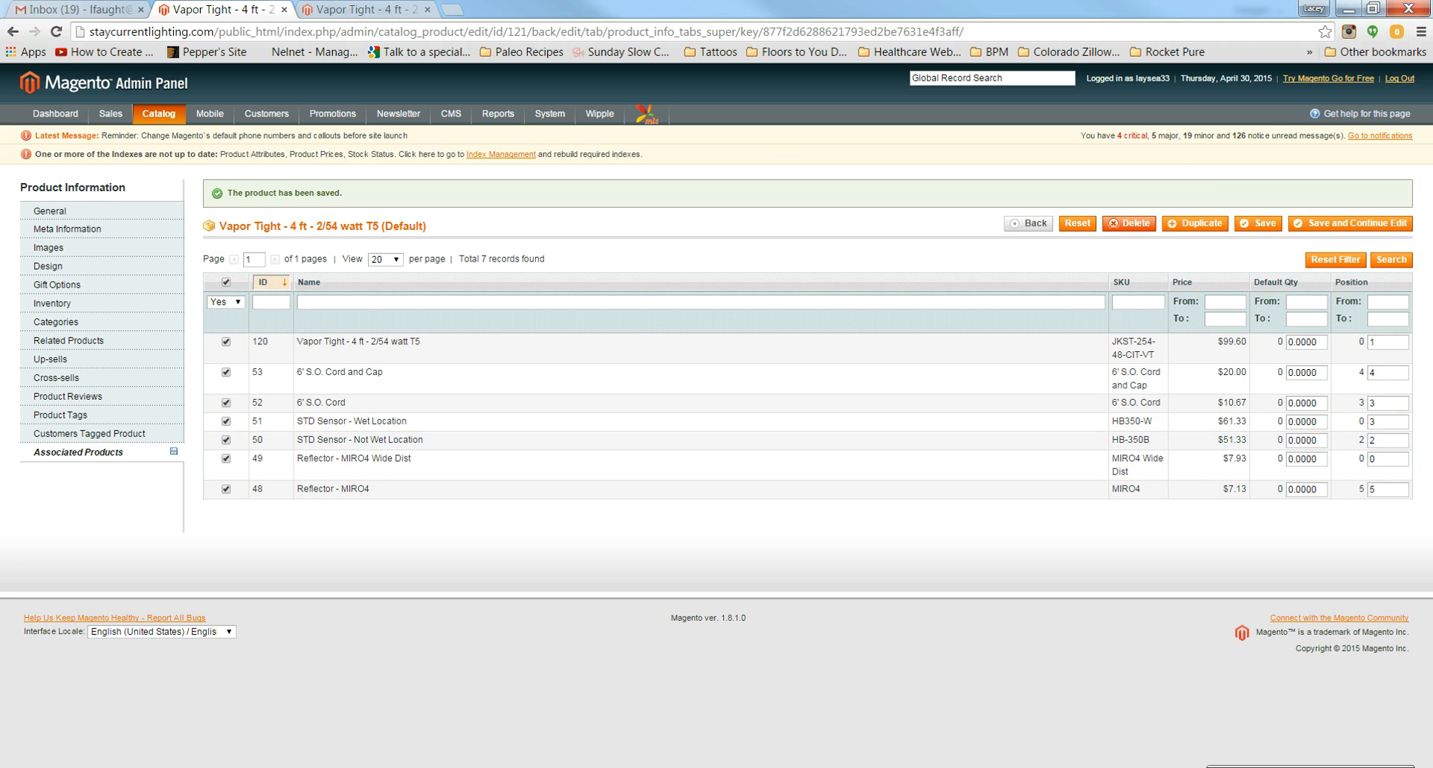
key("alt+Tab")
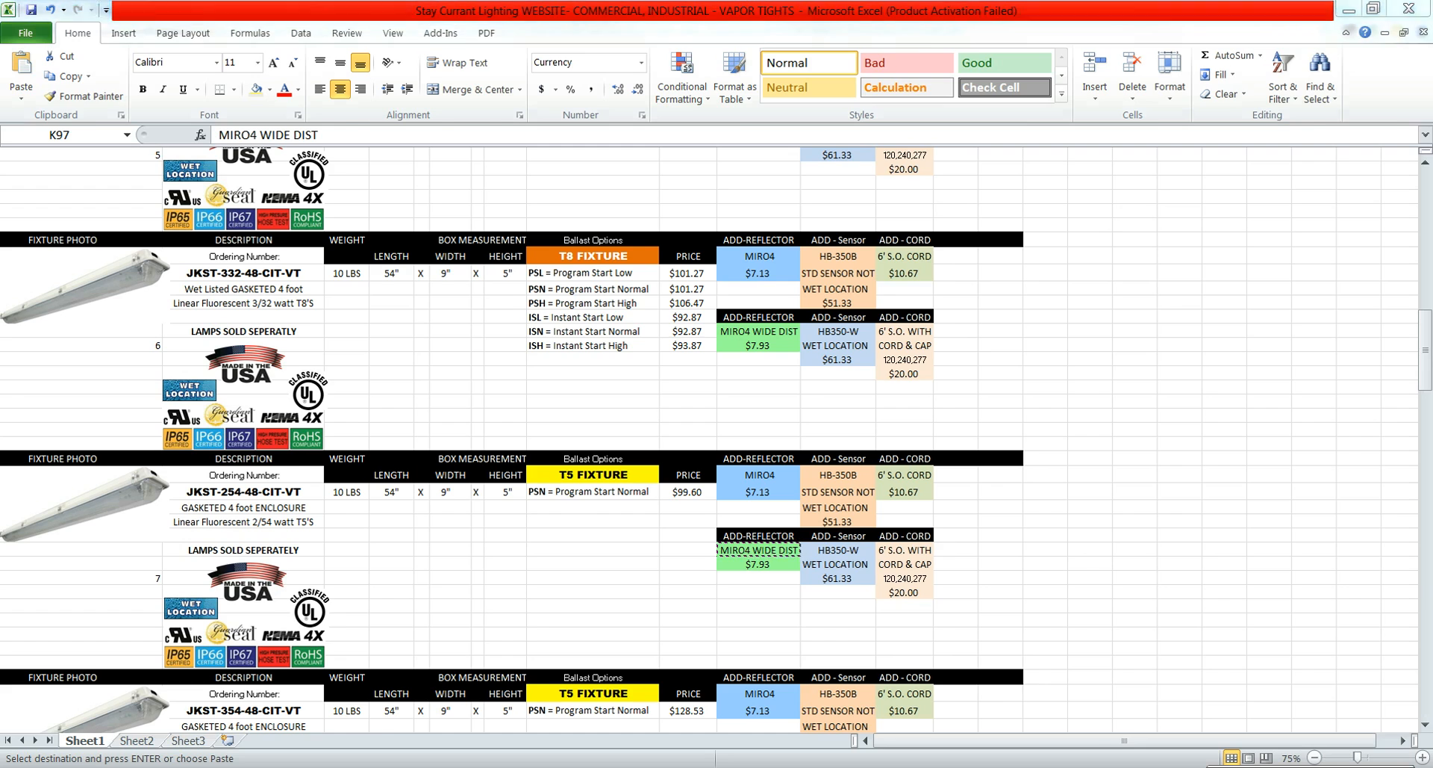
key("alt+Tab")
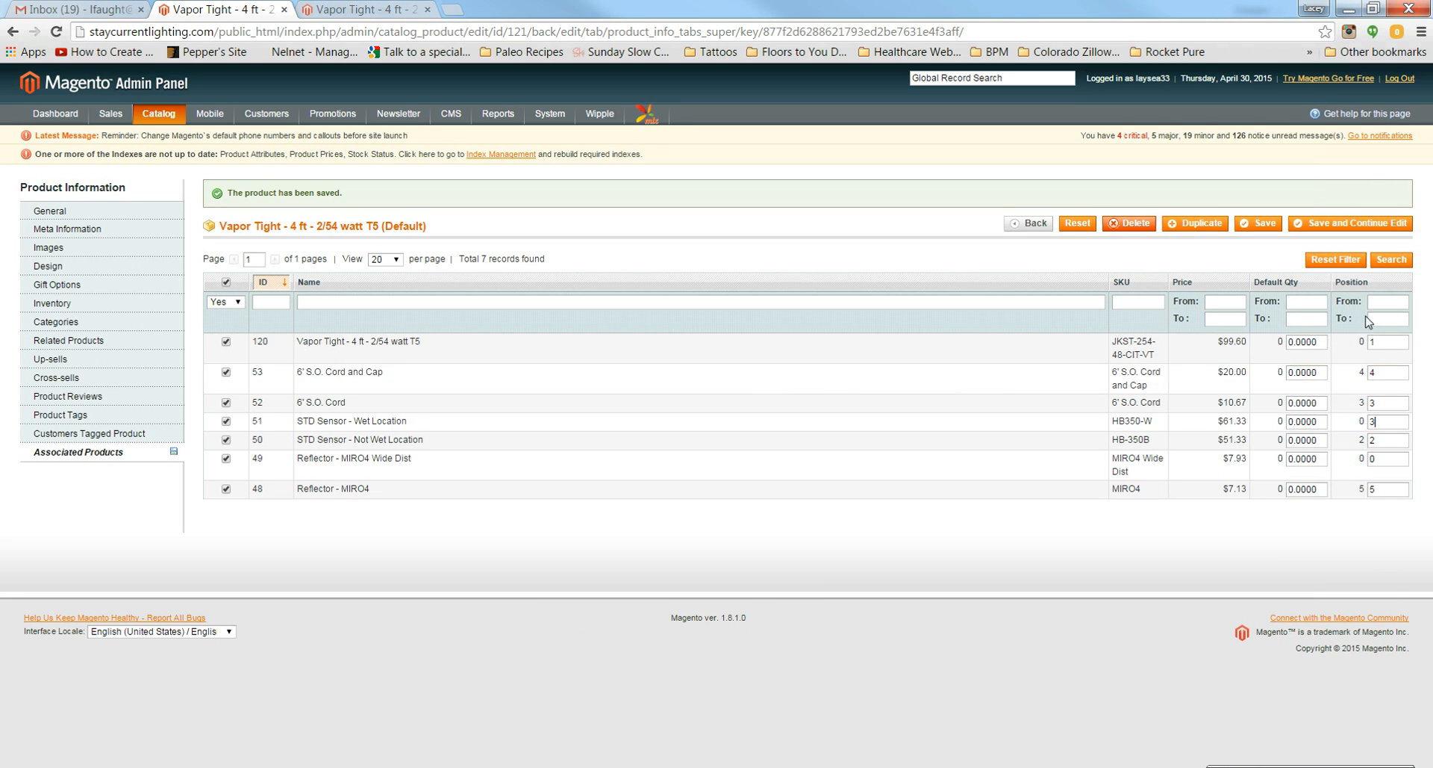
Step: Renumber the cord and reflector positions up to 7 and save the grouped product
left_click(1389, 404)
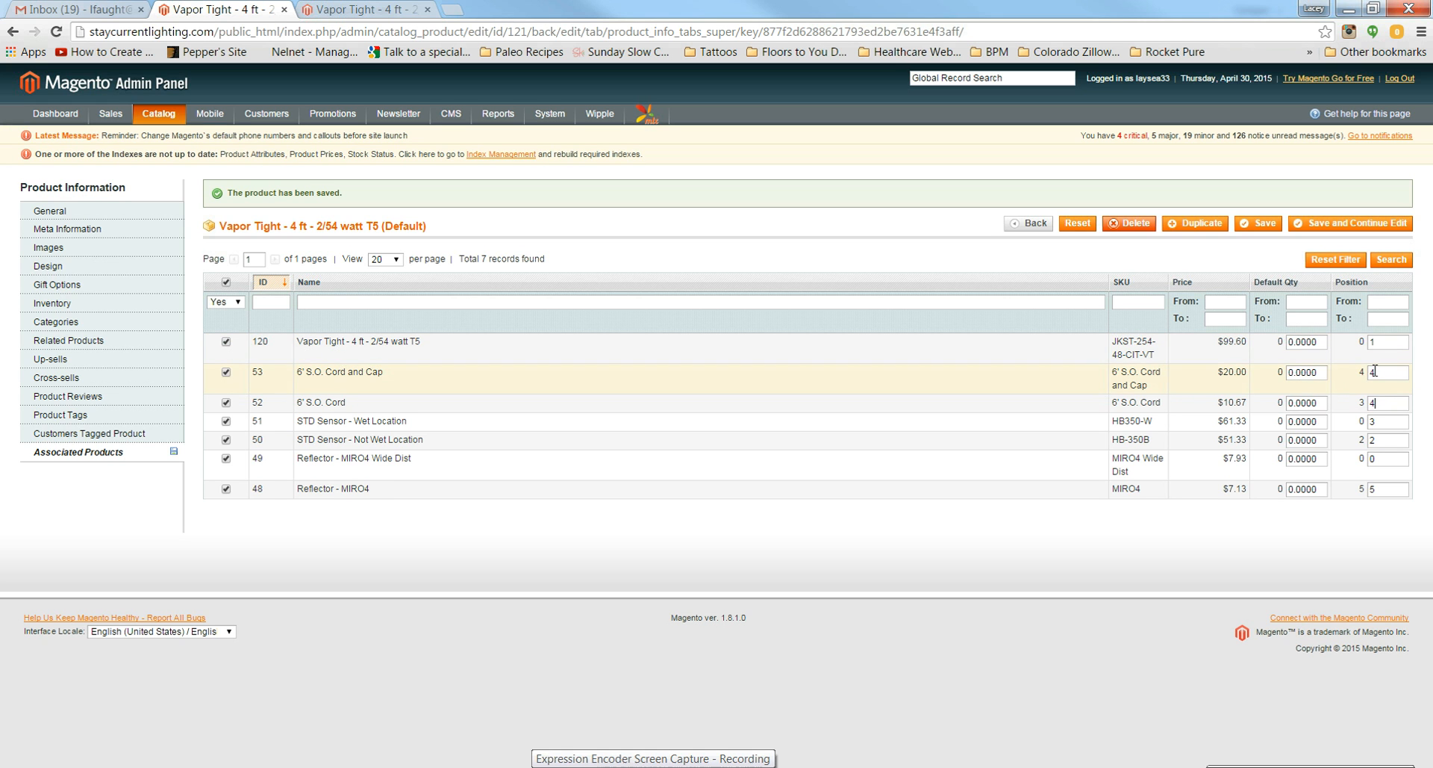
left_click(1374, 371)
key("BackSpace")
type("5")
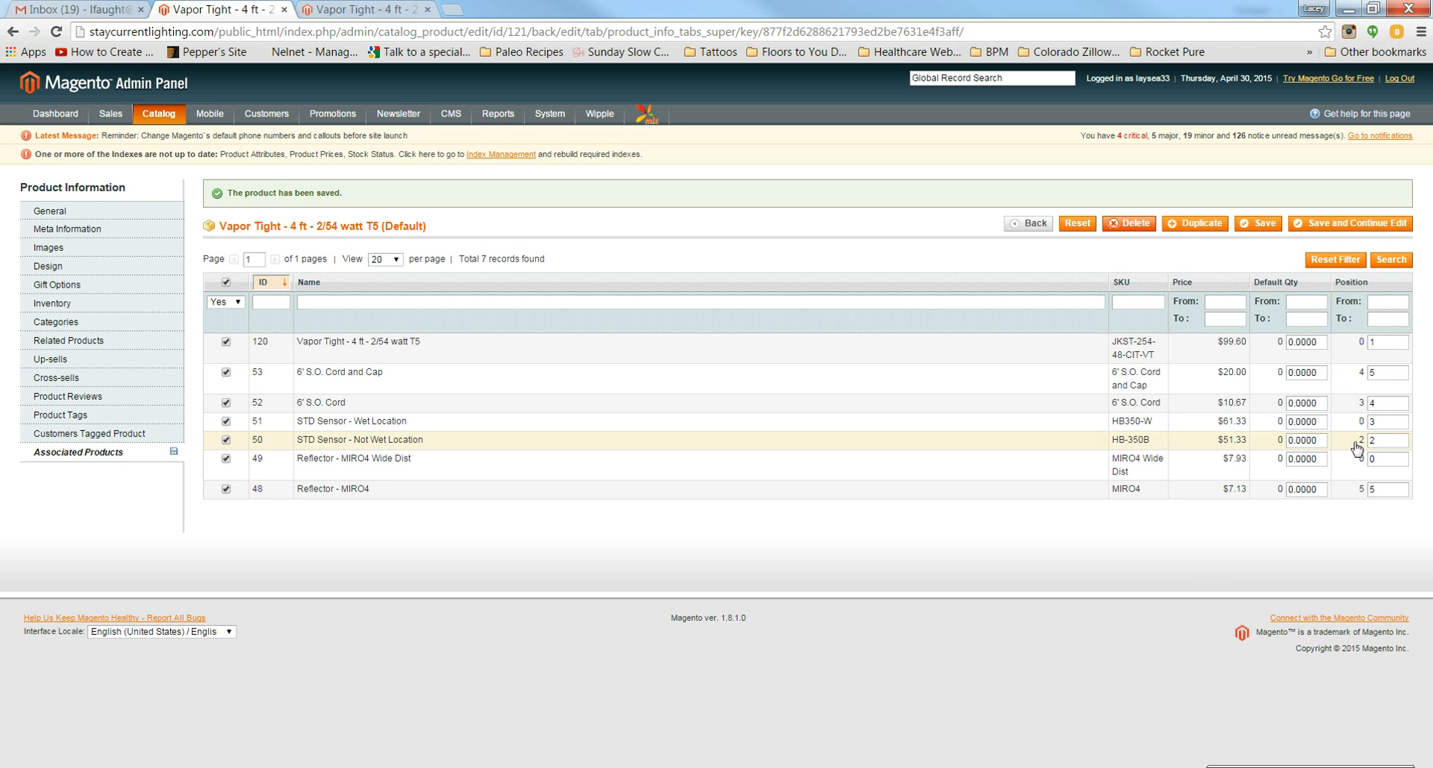
left_click_drag(1405, 489, 1365, 457)
type("67")
left_click(1263, 224)
Step: Open the Stay Current Lighting storefront's Commercial listing, then return to the Excel price sheet
left_click(362, 9)
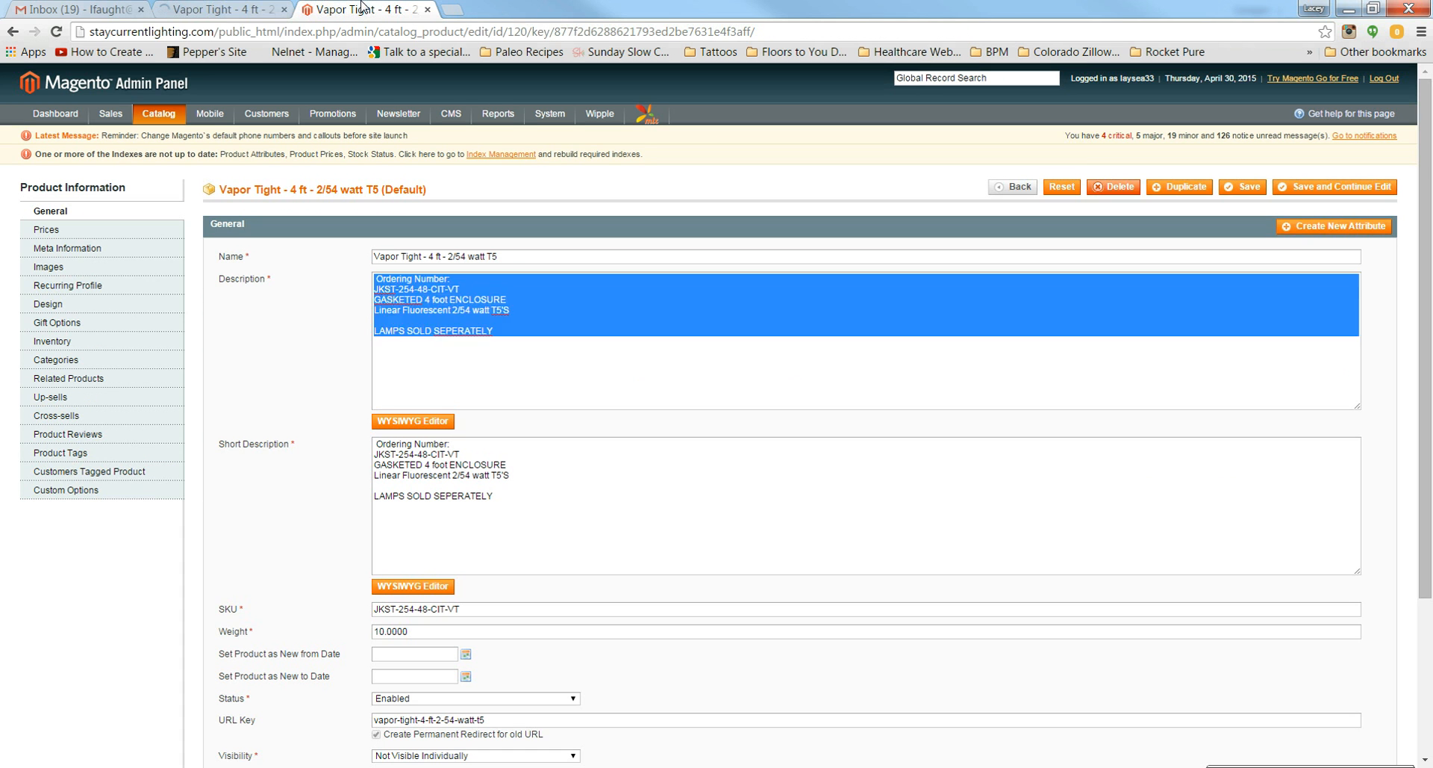
left_click(220, 31)
type("stay")
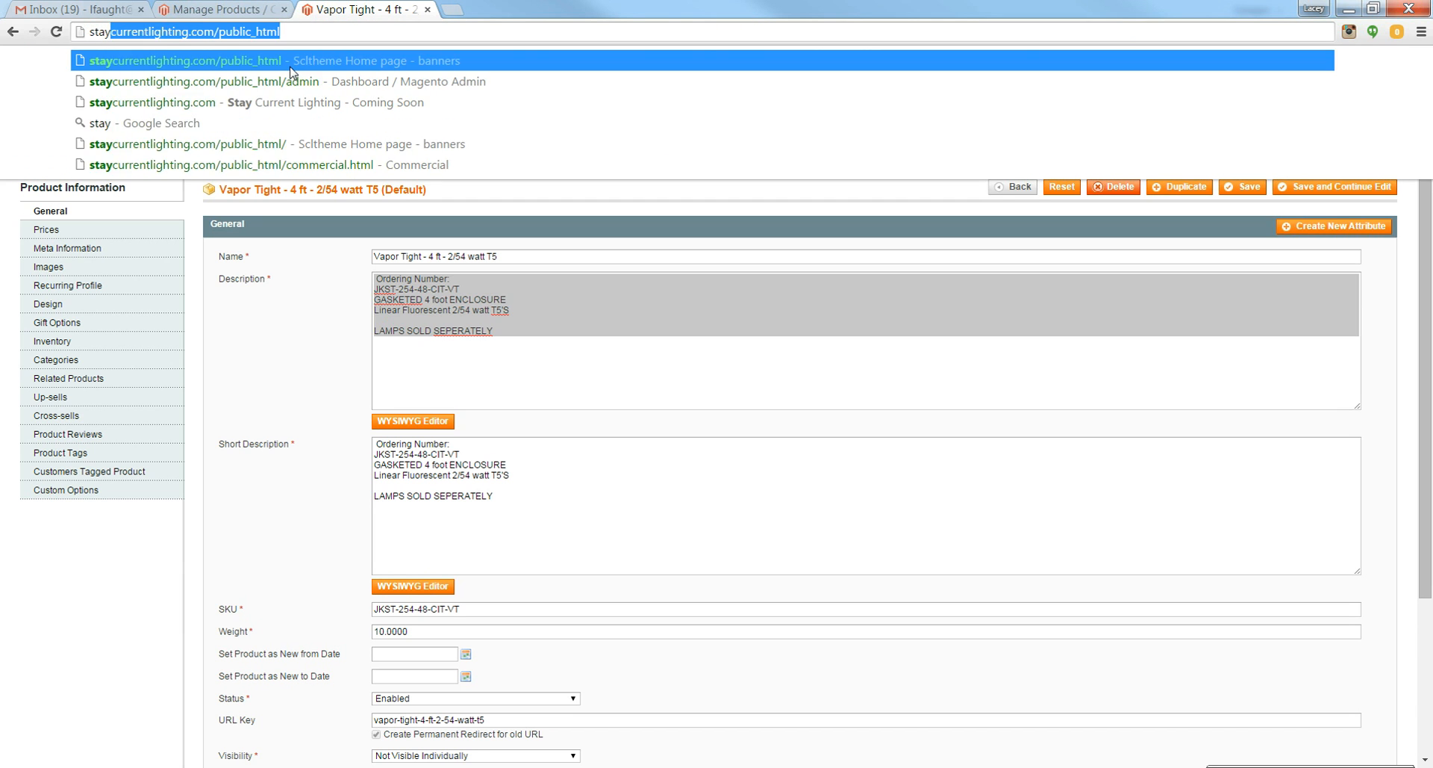
key("Return")
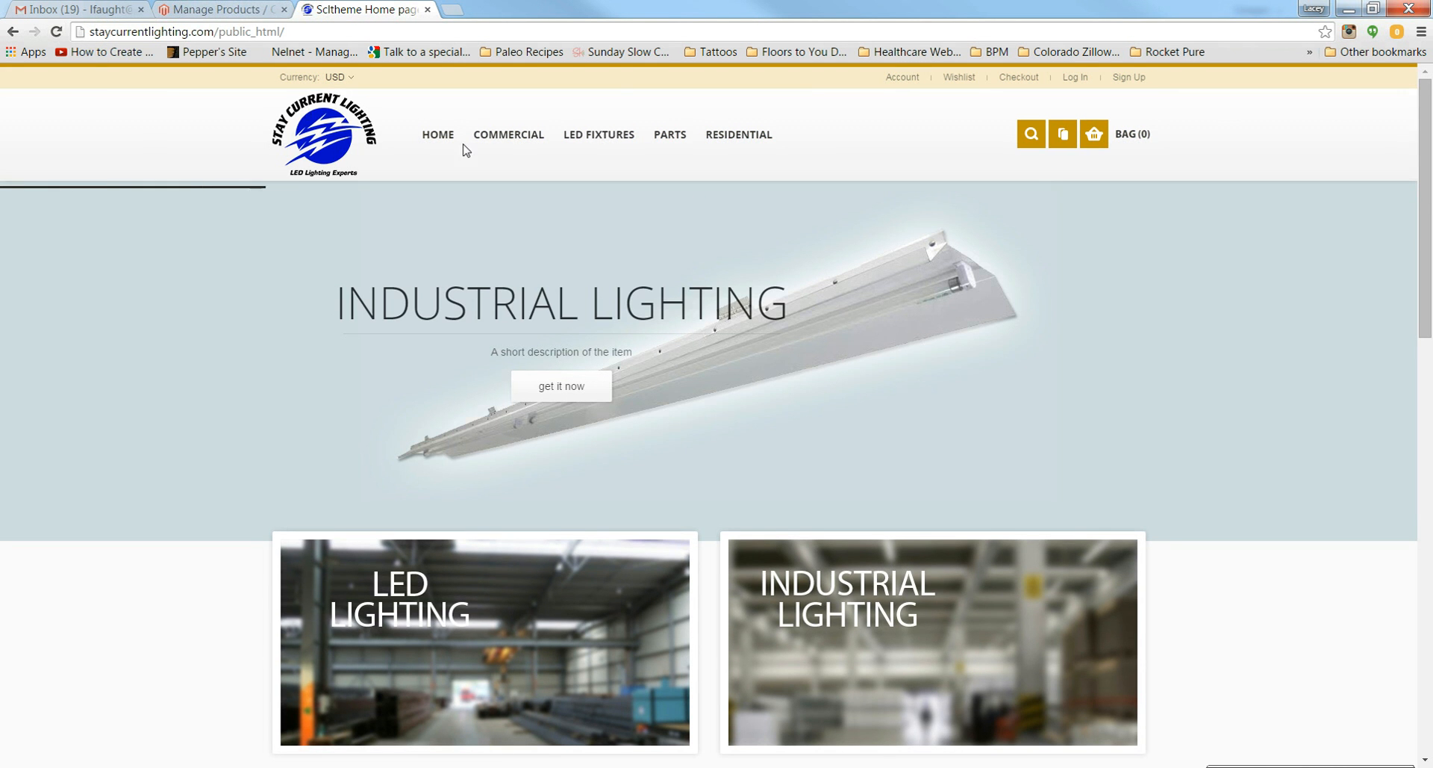
left_click(439, 133)
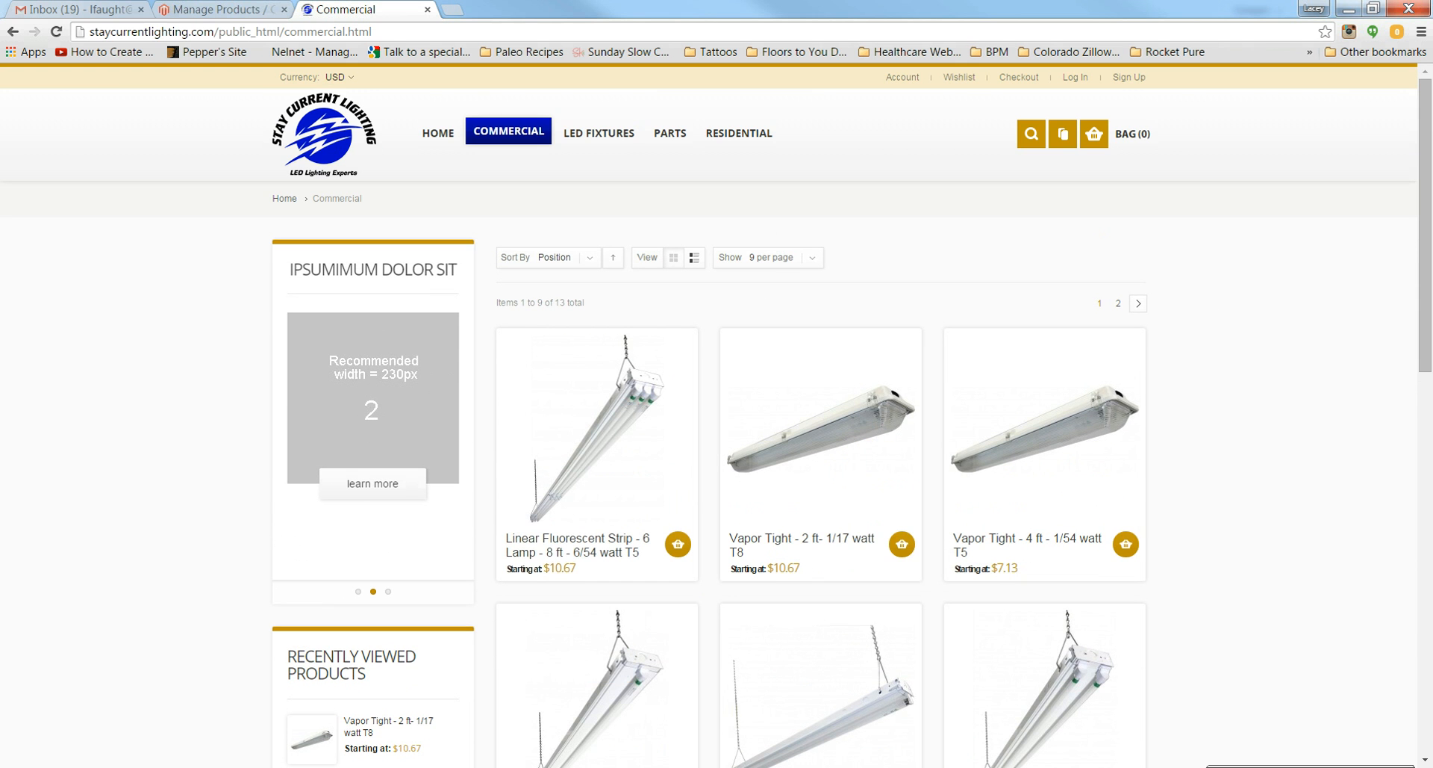
key("alt+Tab")
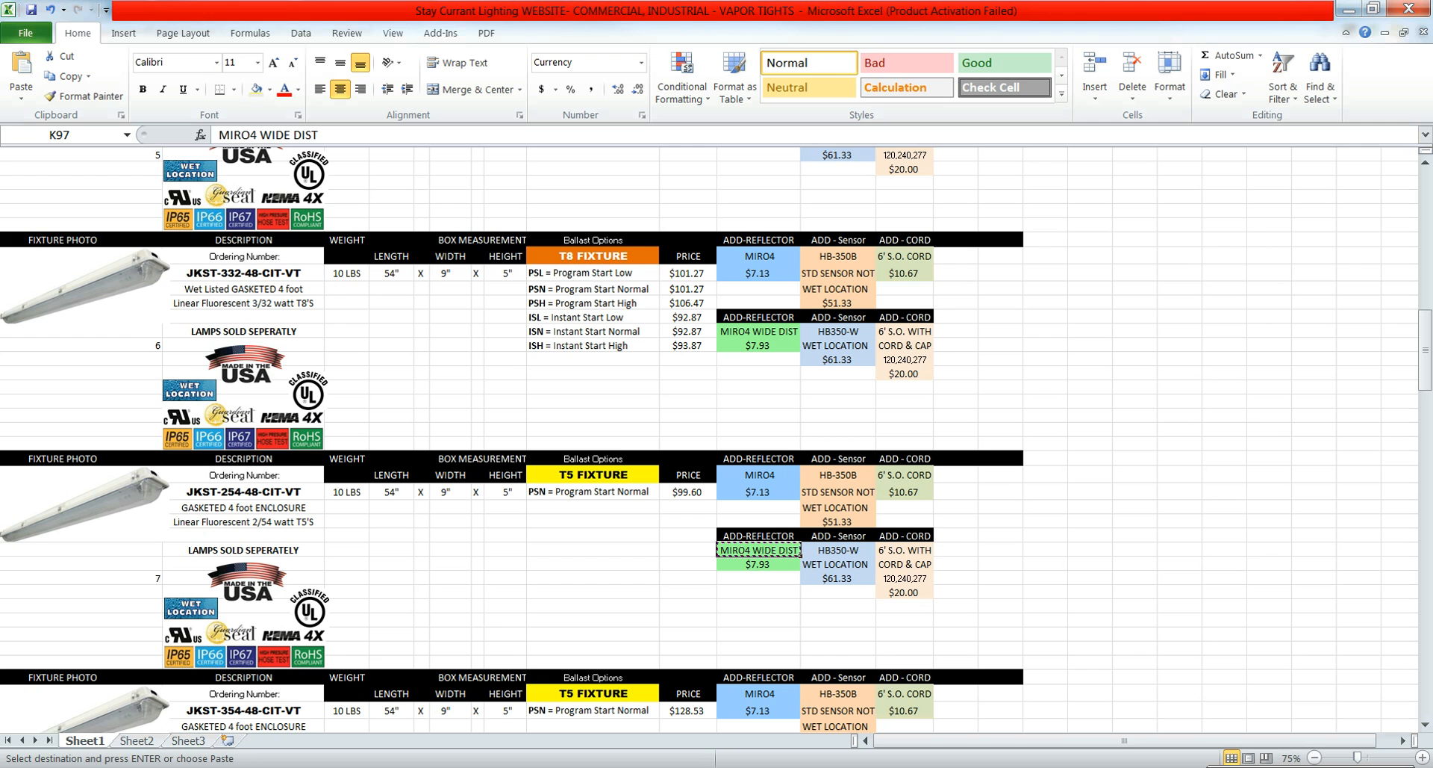
Step: Copy JKST-254-48-CIT-VT from cell B93, search the storefront for it, and open the Vapor Tight 4 ft result
left_click(260, 491)
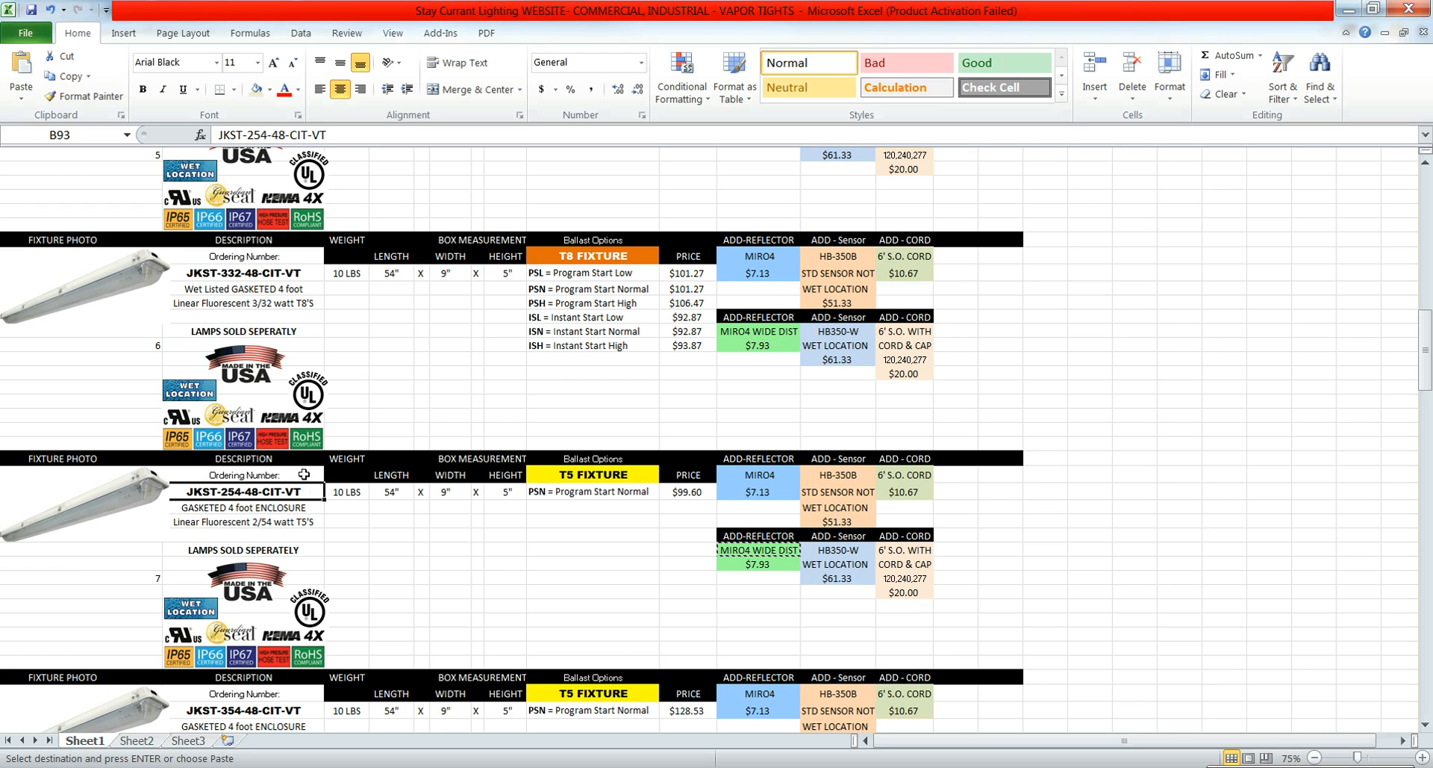
key("ctrl+c")
left_click(195, 767)
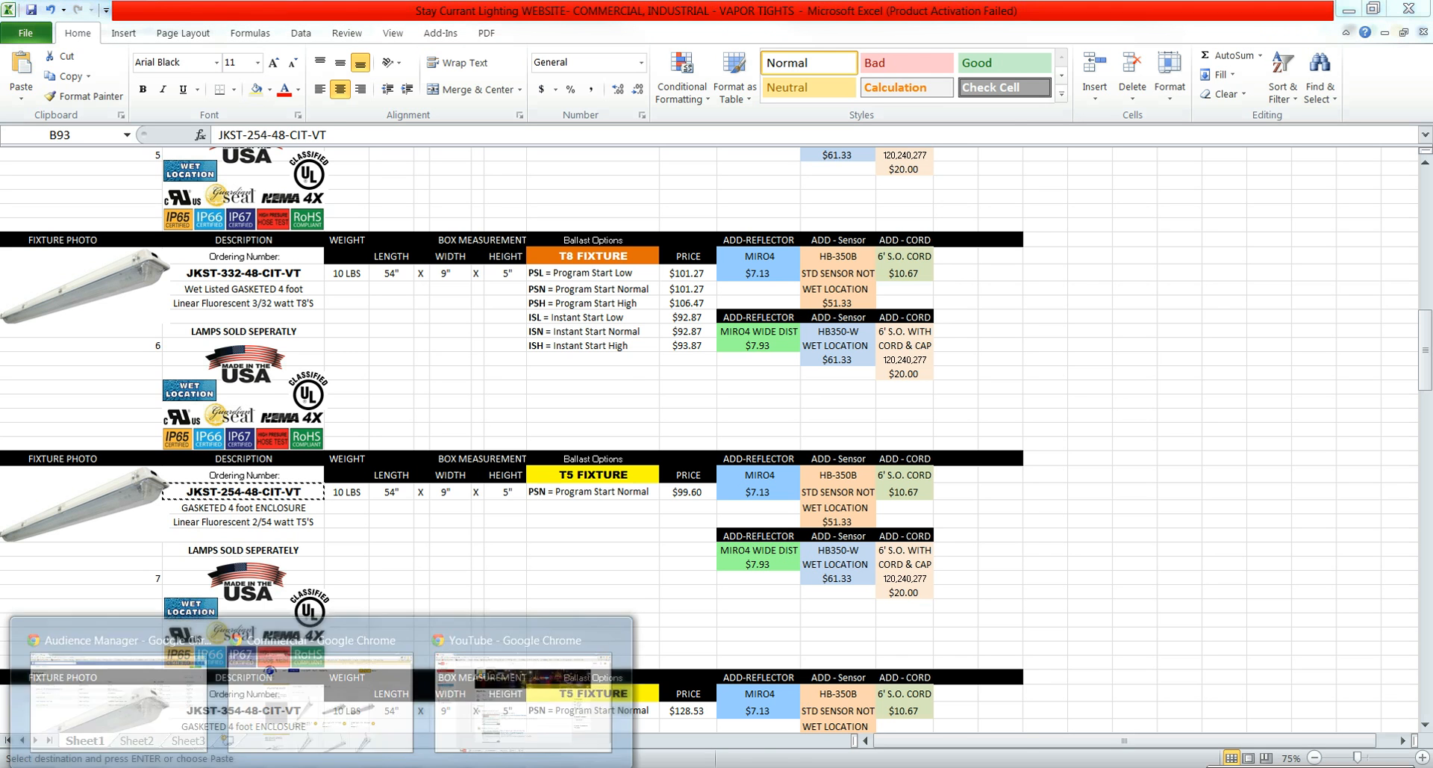
left_click(333, 677)
left_click(1031, 134)
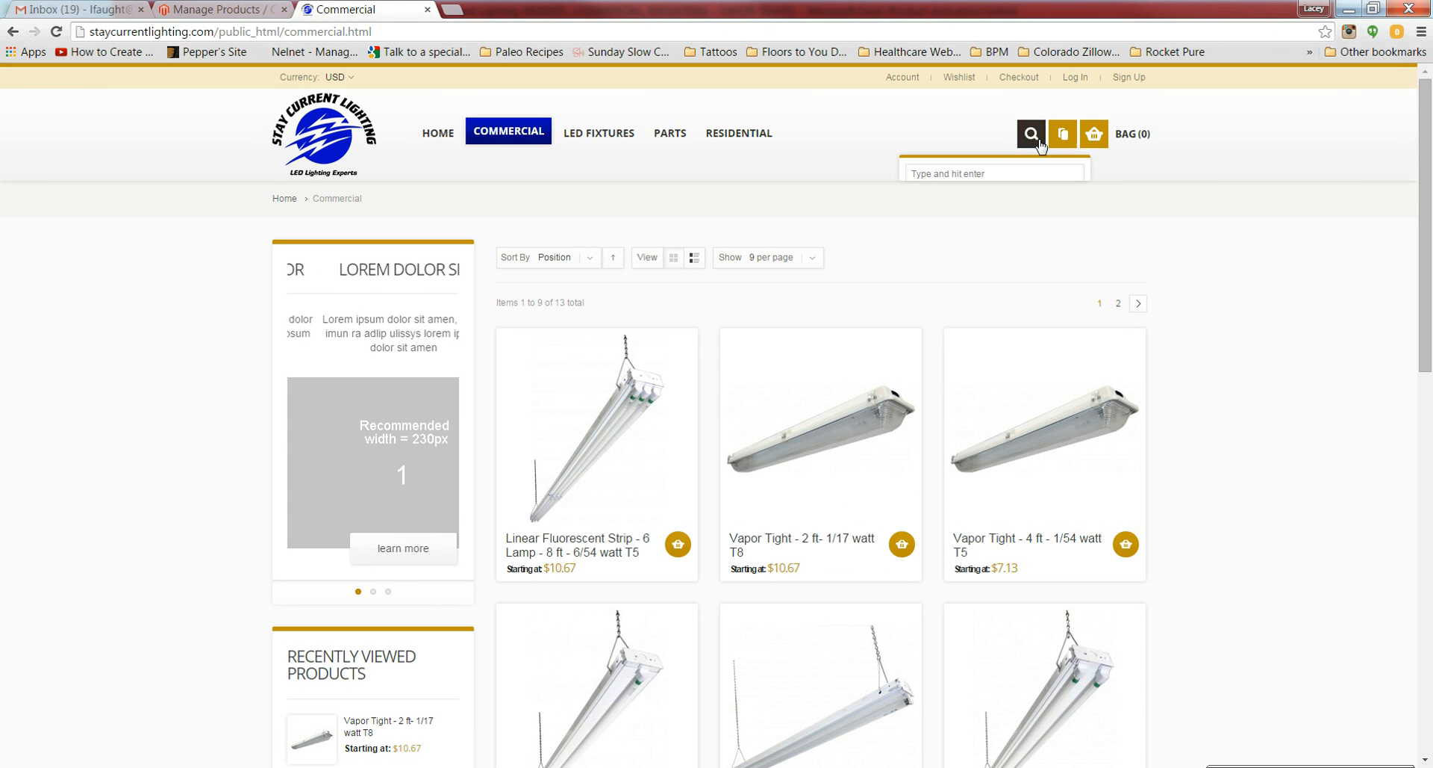
left_click(1021, 174)
left_click(1060, 203)
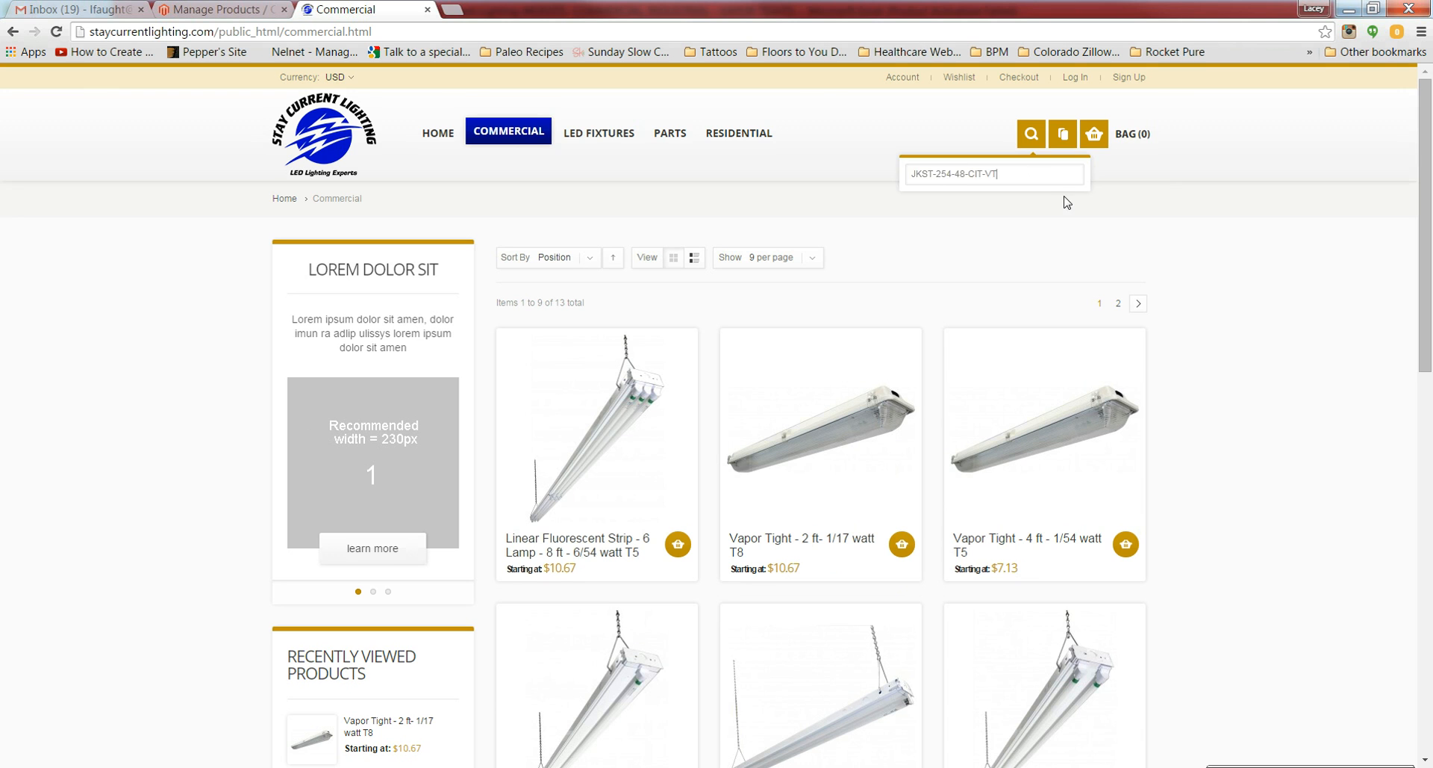
left_click(1035, 143)
key("Return")
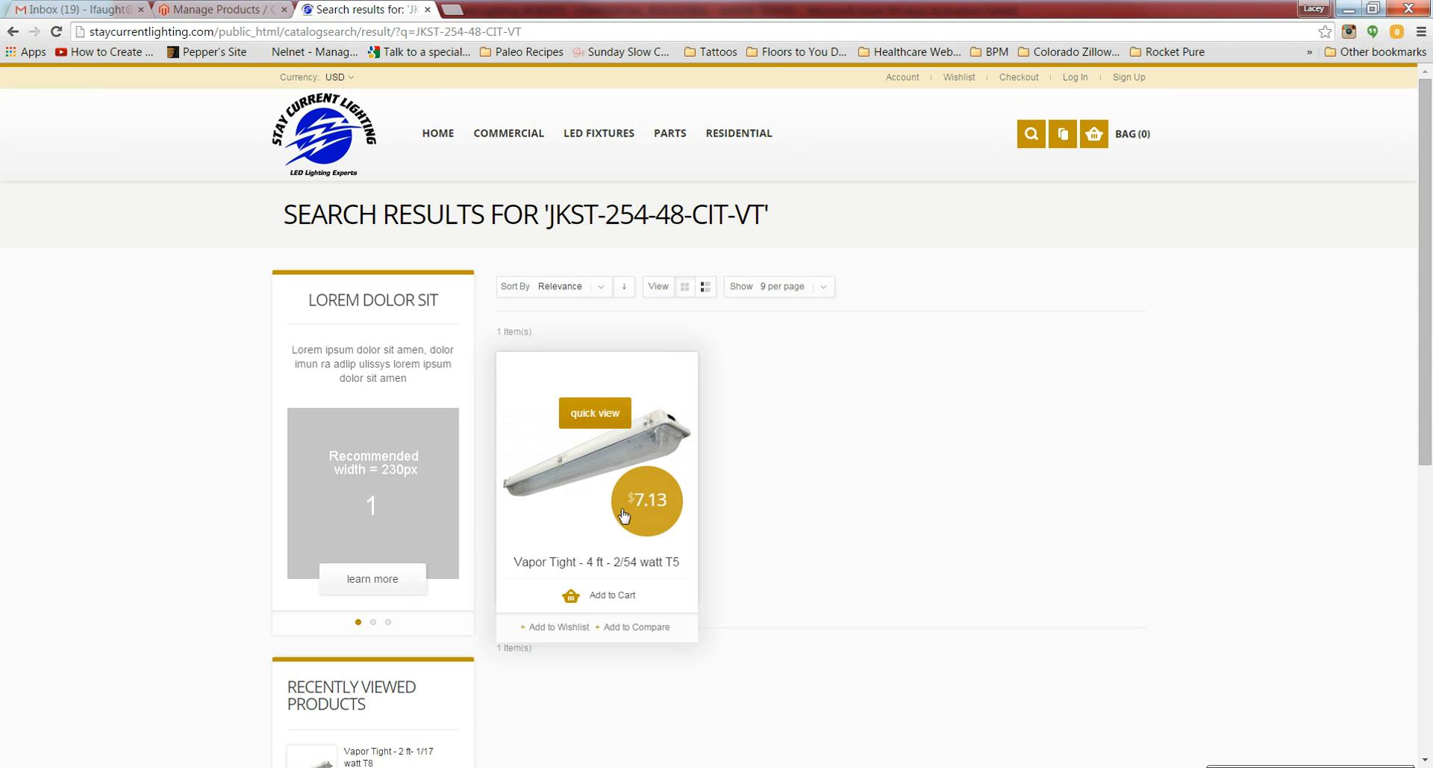
left_click(574, 519)
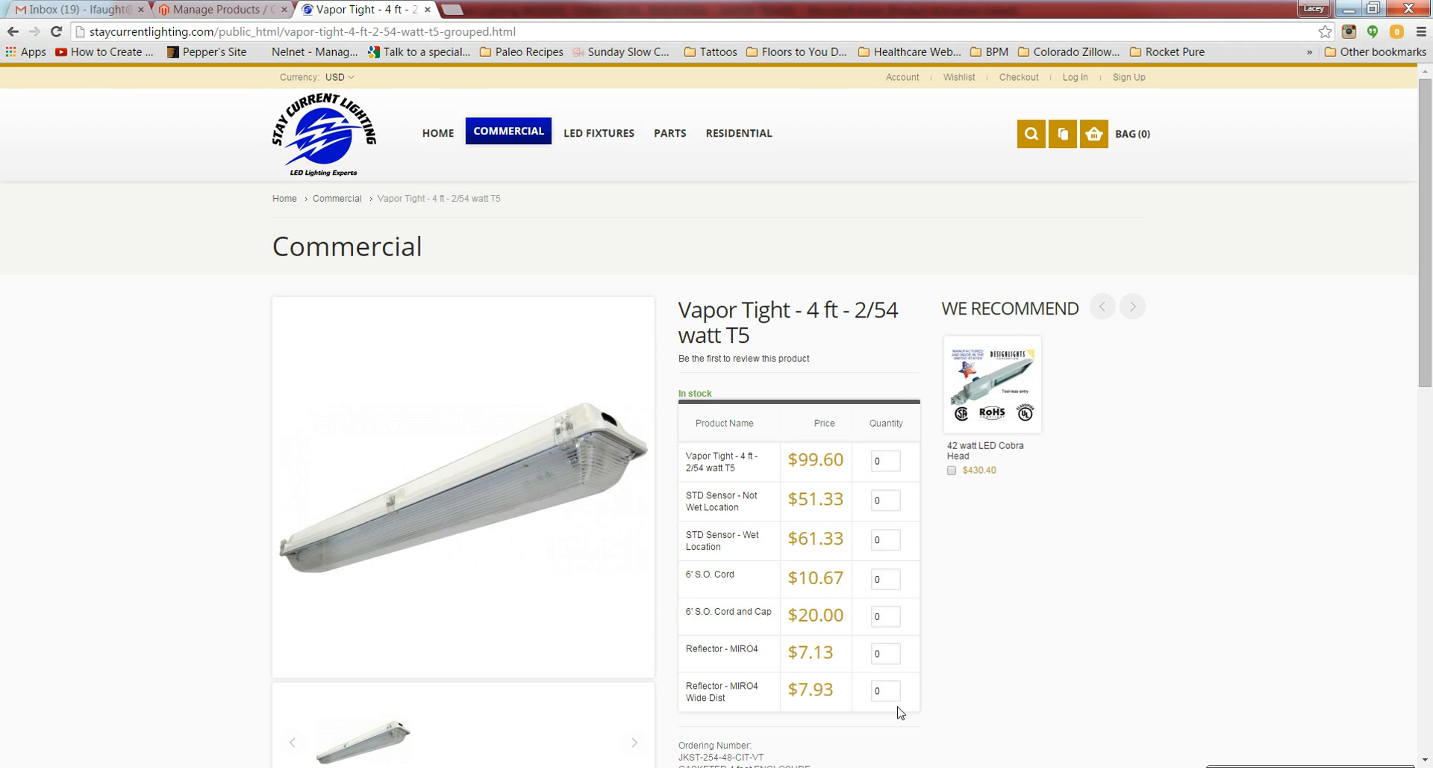
Step: In grouped product 121, set fixture ID 120's default quantity to 1 and save
left_click(234, 9)
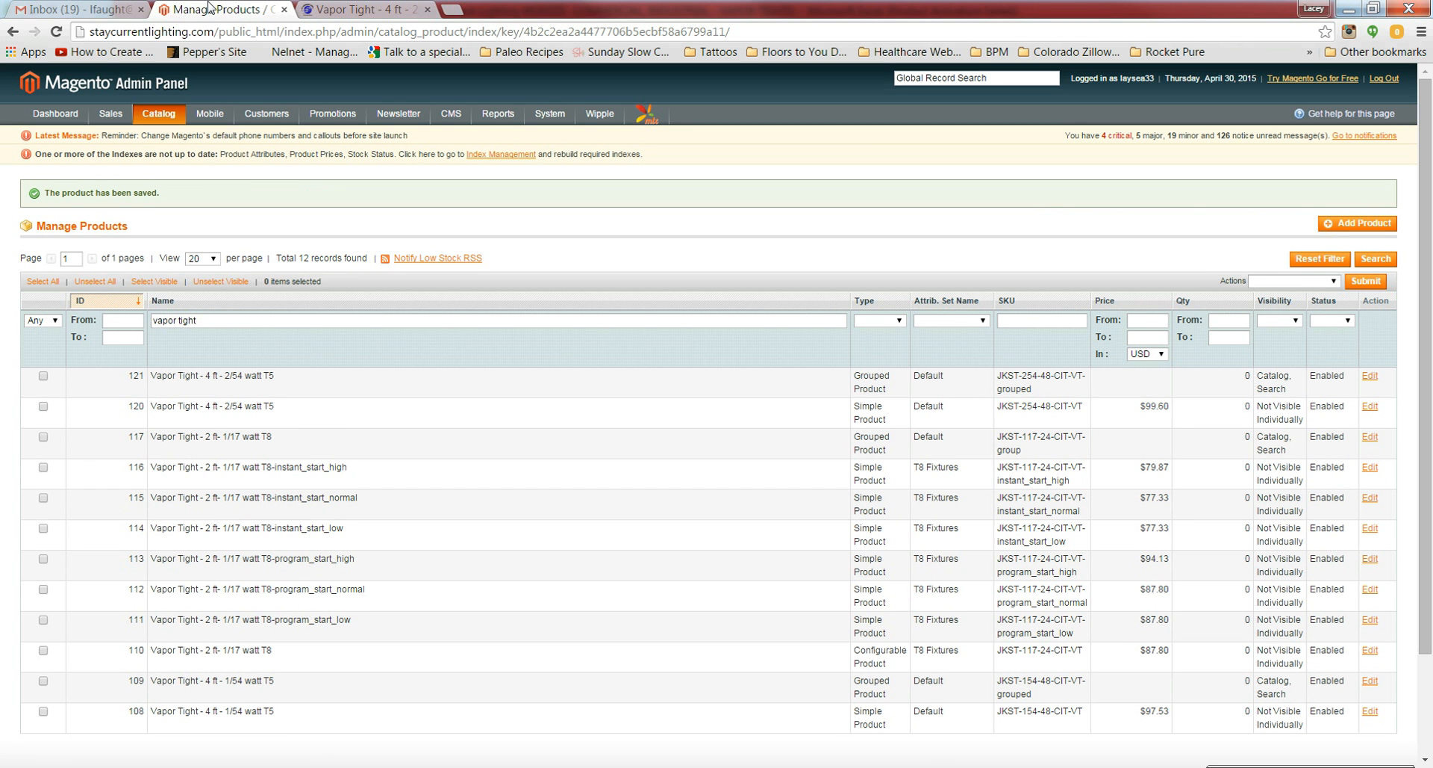
left_click(188, 392)
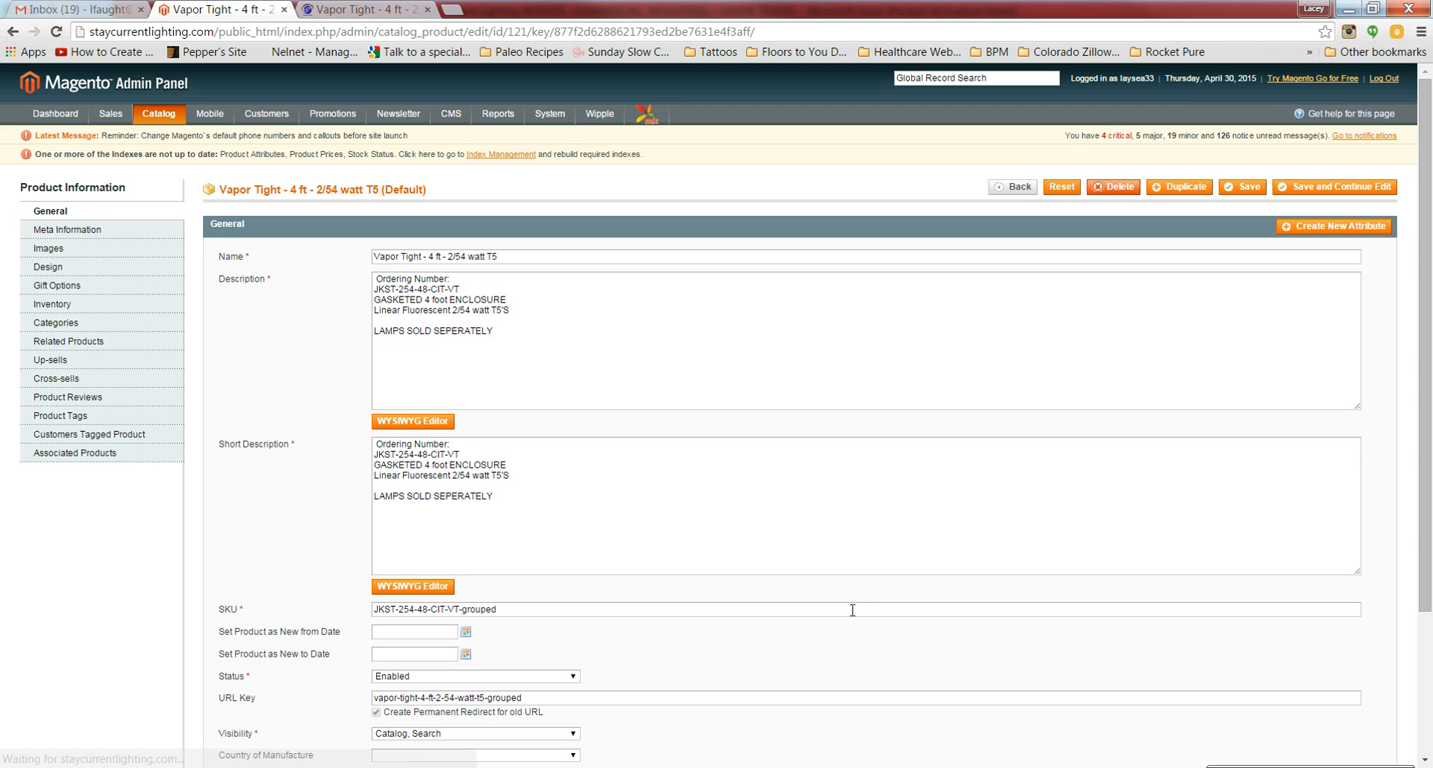
left_click(75, 453)
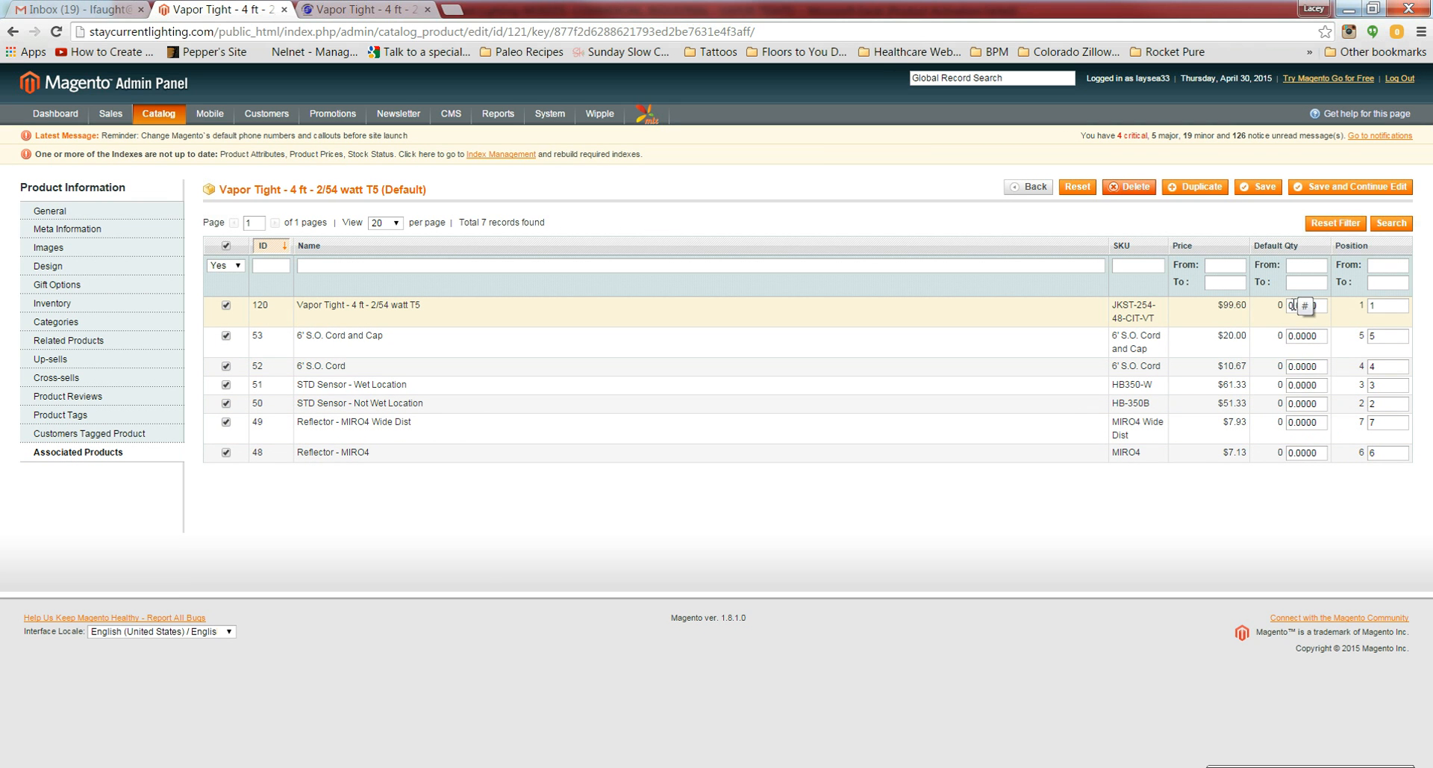
left_click(1294, 305)
left_click_drag(1294, 306, 1274, 303)
type("1")
left_click(1258, 188)
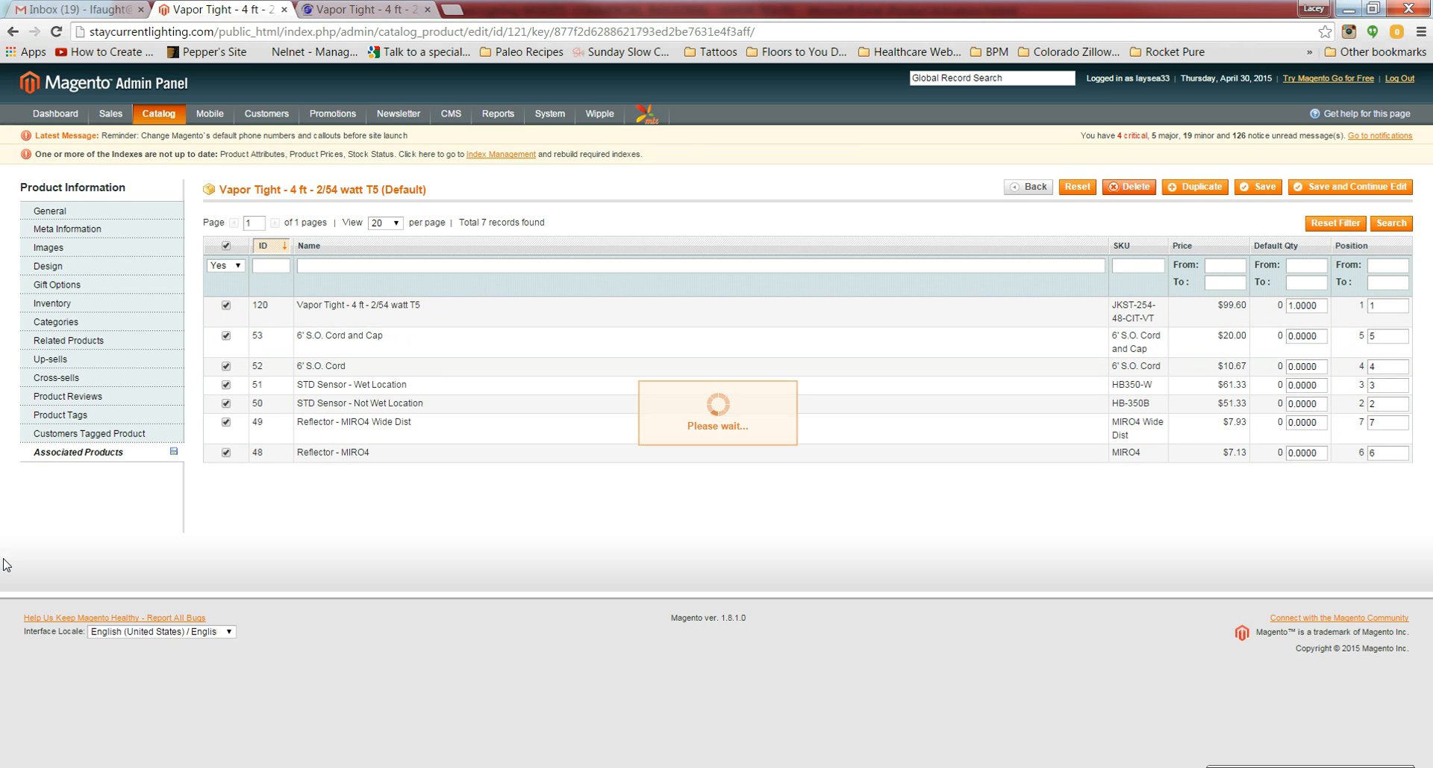